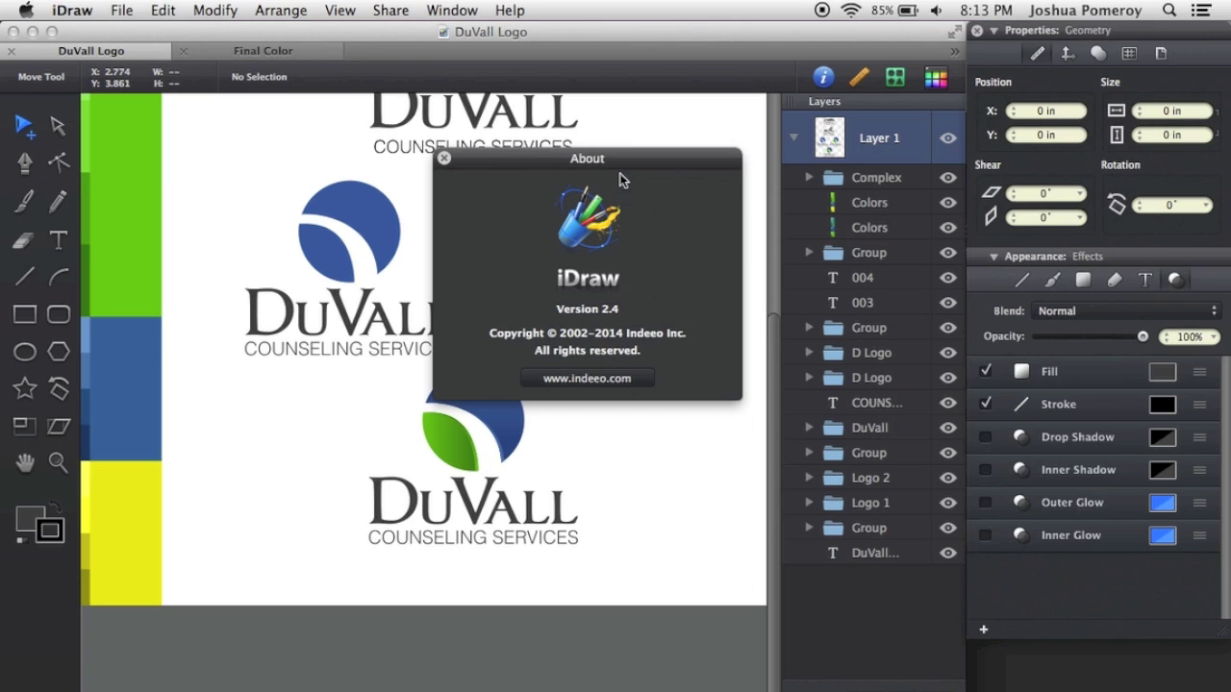
- Close the About window and view the Slices and Layer Export section of iDraw's What's New page in Chrome
{"action": "key", "text": "super+w"}
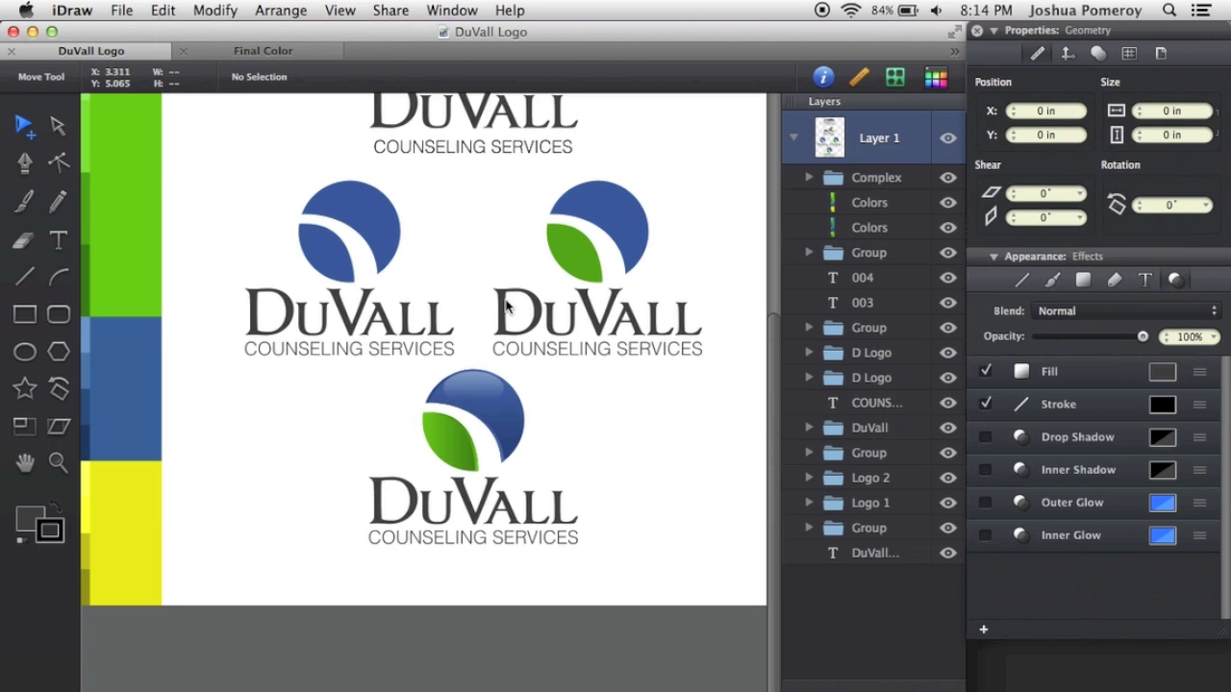
{"action": "key", "text": "super+Tab"}
{"action": "key", "text": "super+Tab"}
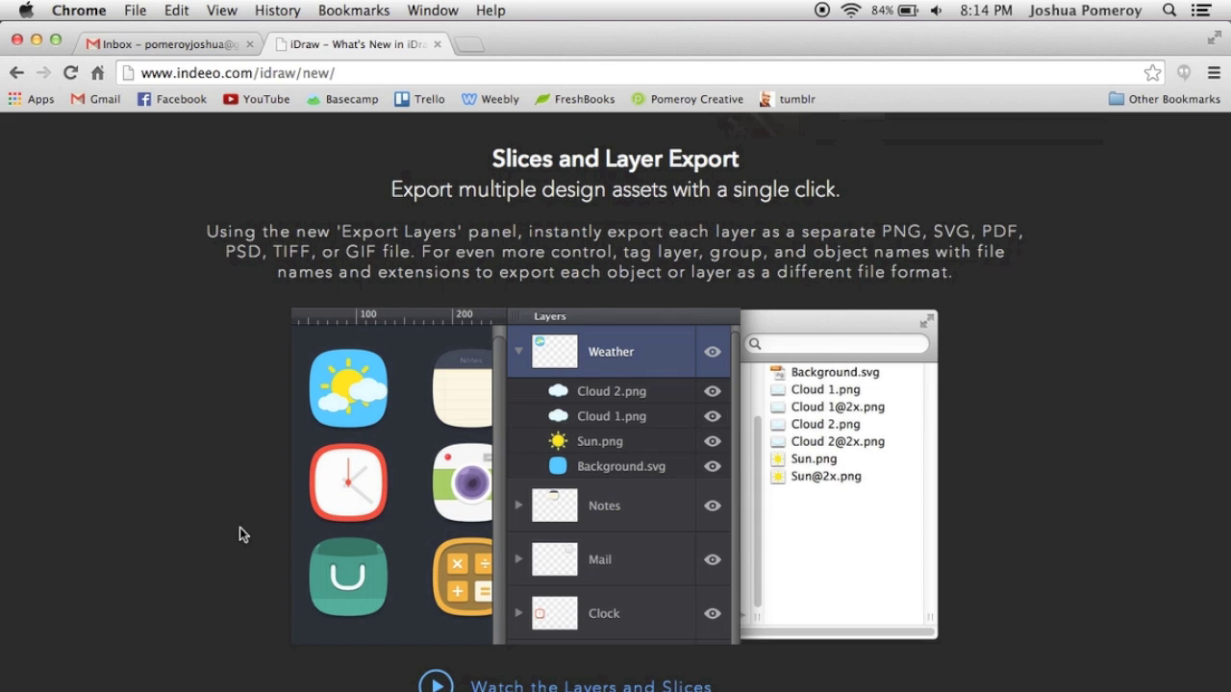
{"action": "key", "text": "super+Tab"}
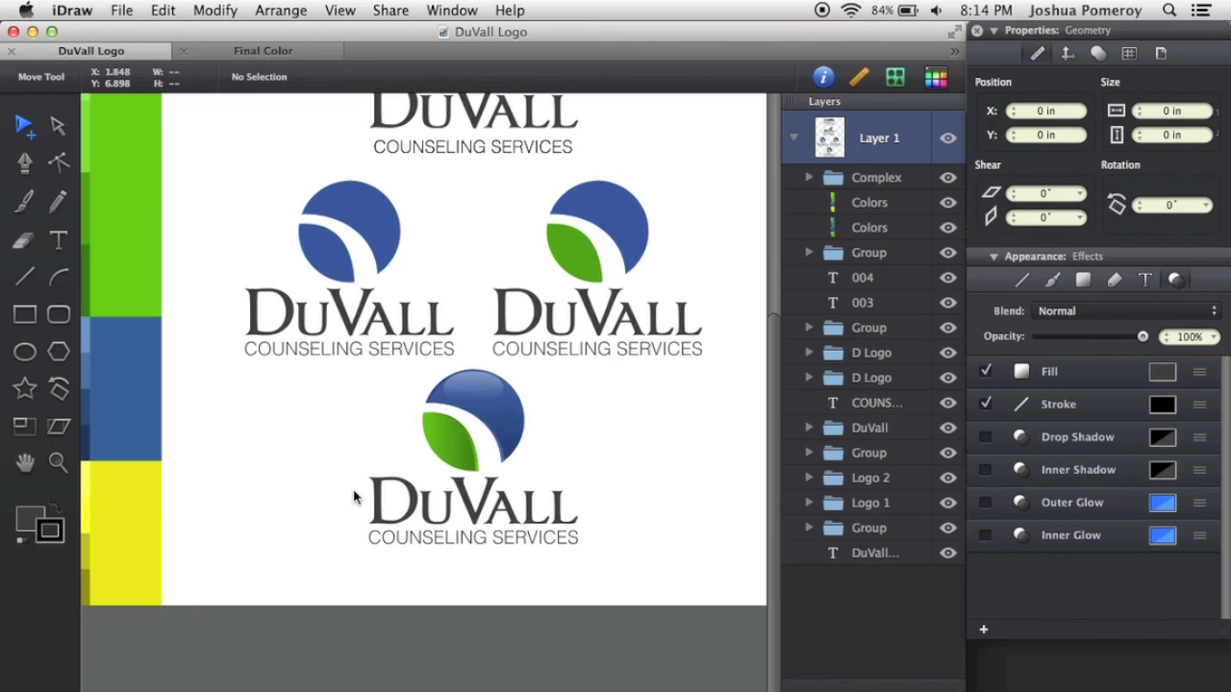
- Look over the whole logo document and the objects nested inside Layer 1
{"action": "key", "text": "super+minus"}
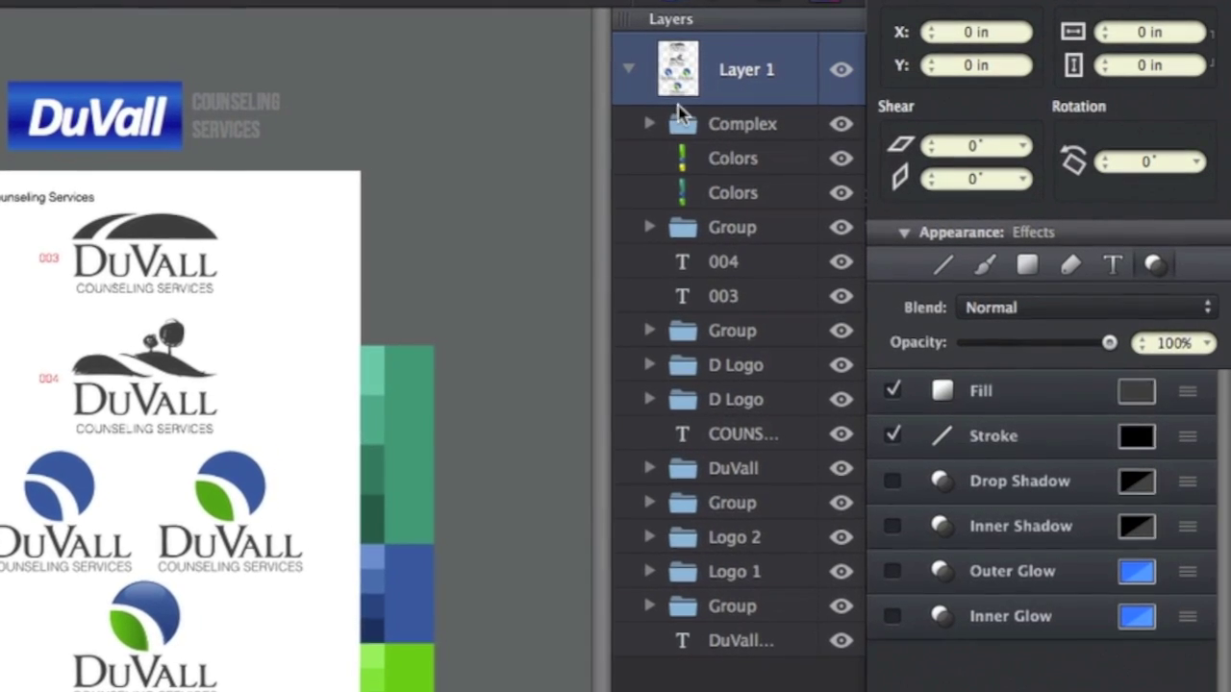
{"action": "left_click", "coordinate": [627, 71]}
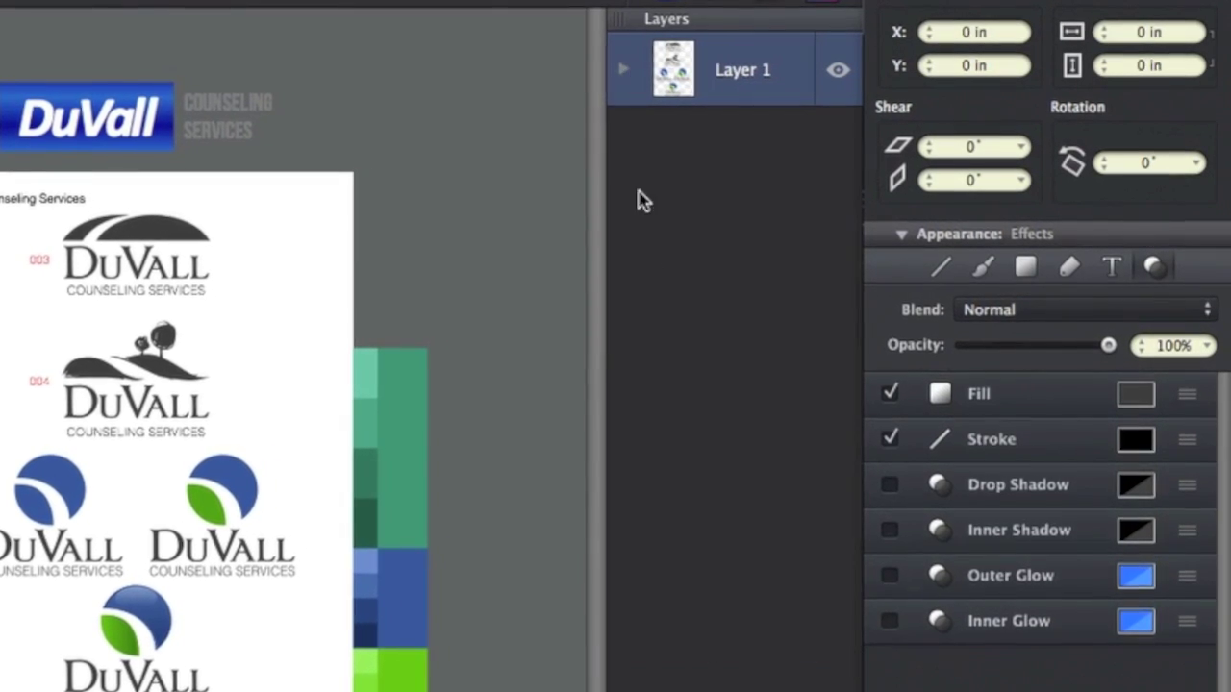
{"action": "left_click", "coordinate": [625, 75]}
{"action": "left_click", "coordinate": [623, 79]}
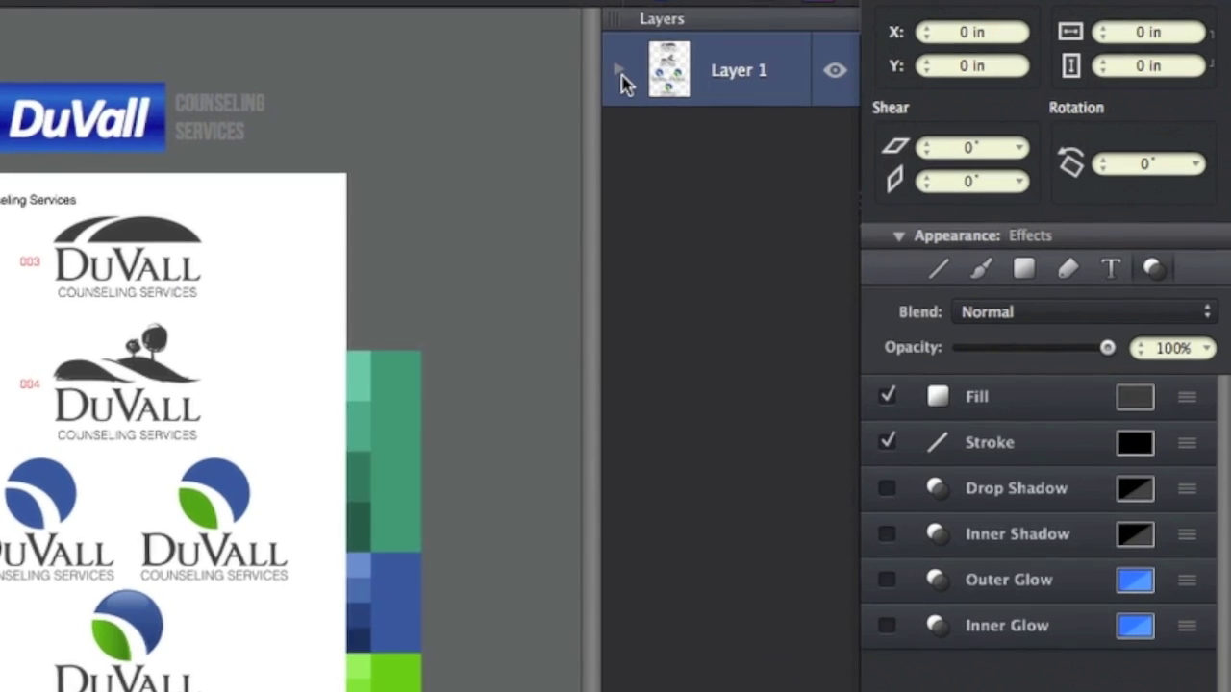
{"action": "left_click", "coordinate": [621, 80]}
{"action": "left_click", "coordinate": [621, 80]}
{"action": "left_click", "coordinate": [621, 79]}
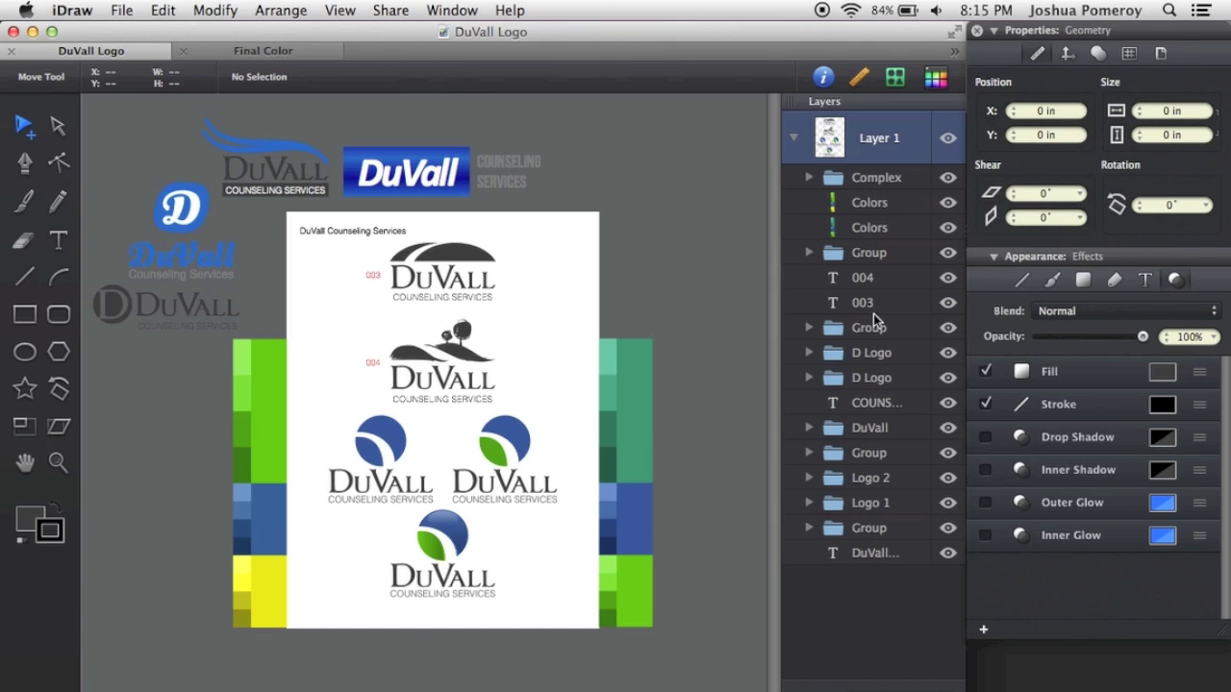
- Select the 003 logo on the canvas and inspect the contents of the Complex group in Layer 1
{"action": "left_click", "coordinate": [467, 250]}
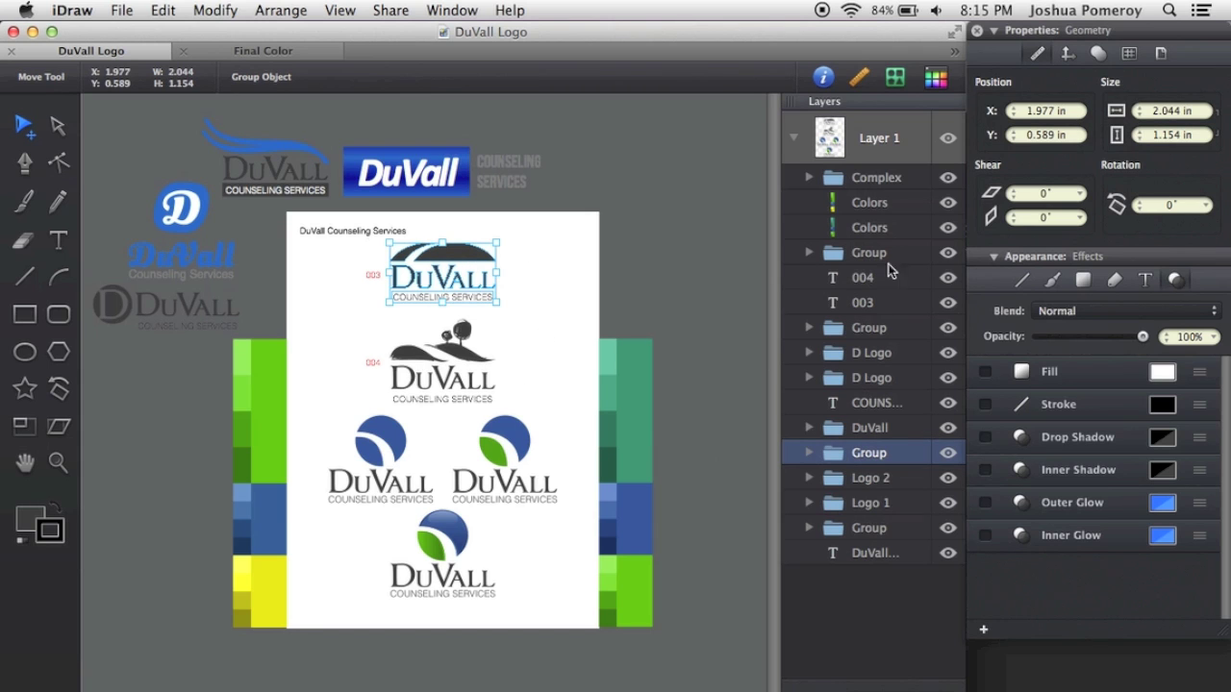
{"action": "left_click", "coordinate": [794, 137]}
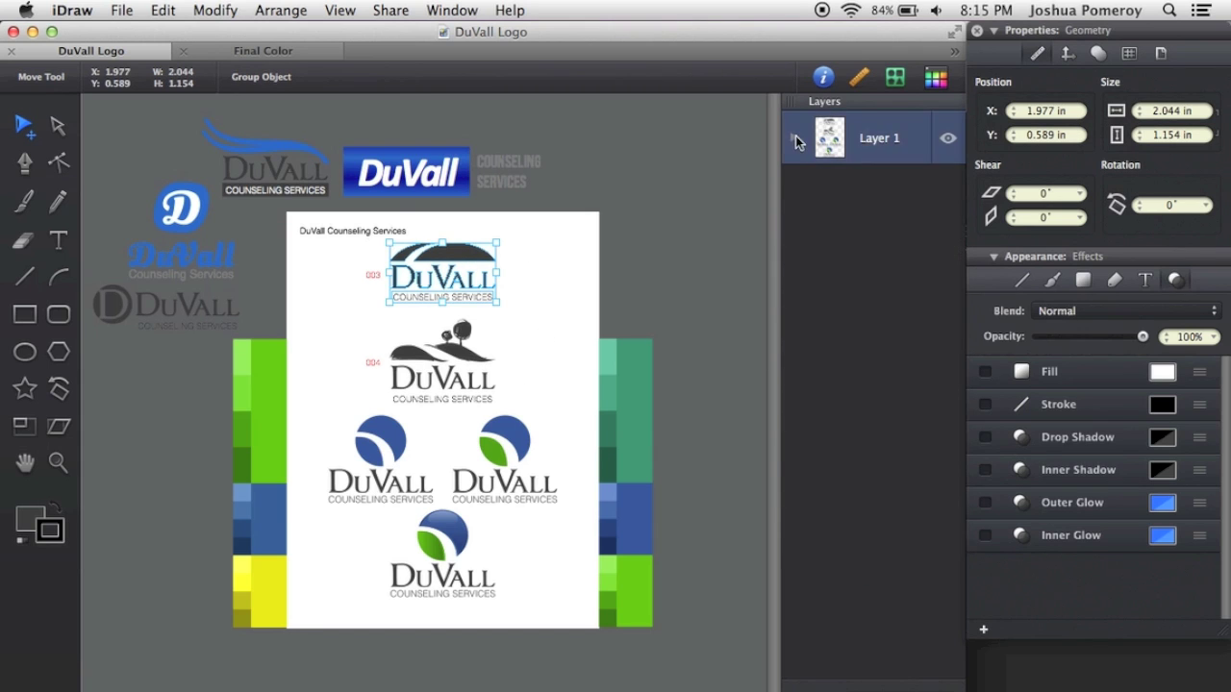
{"action": "left_click", "coordinate": [795, 137]}
{"action": "left_click", "coordinate": [809, 178]}
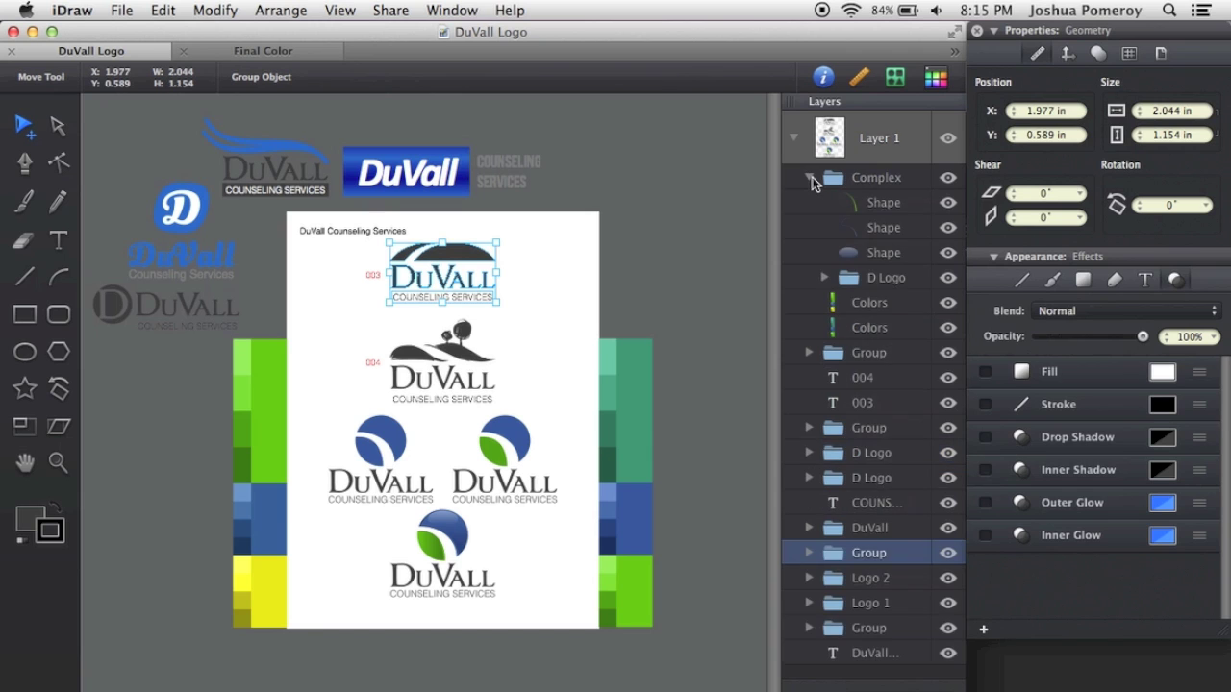
{"action": "left_click", "coordinate": [811, 179]}
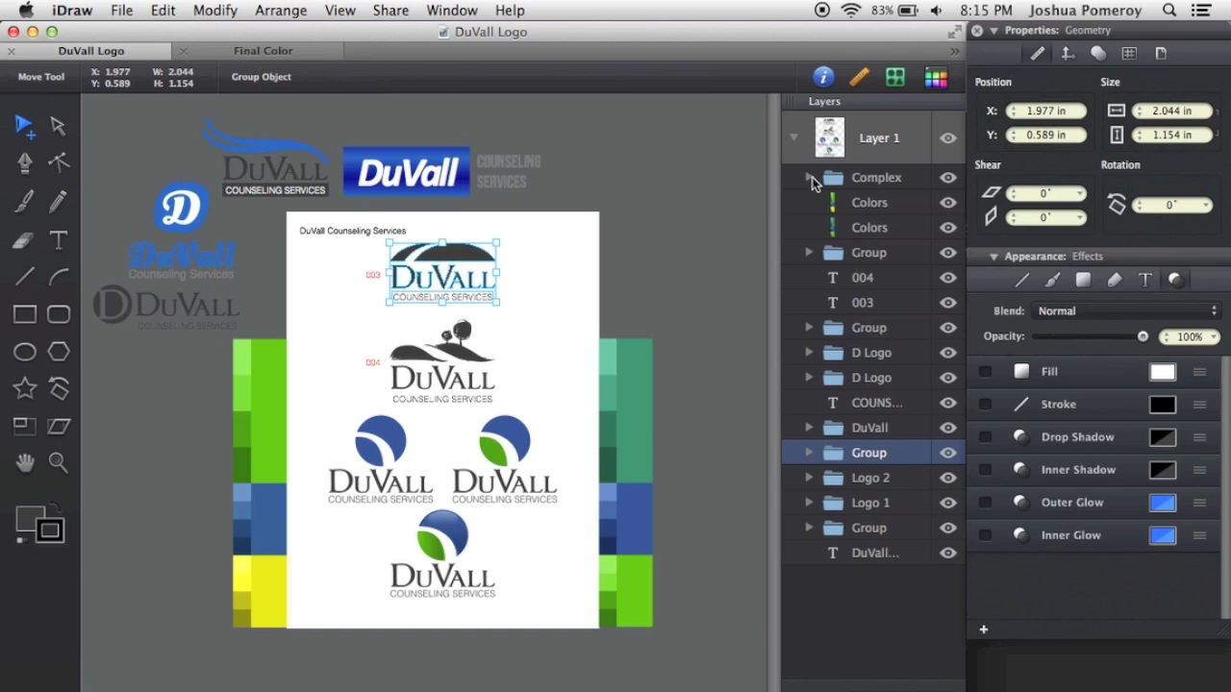
{"action": "left_click", "coordinate": [810, 178]}
{"action": "left_click", "coordinate": [809, 179]}
- Inspect the contents of the unnamed group above the 004 text layer and locate the Logo 2 group on the canvas
{"action": "left_click", "coordinate": [794, 137]}
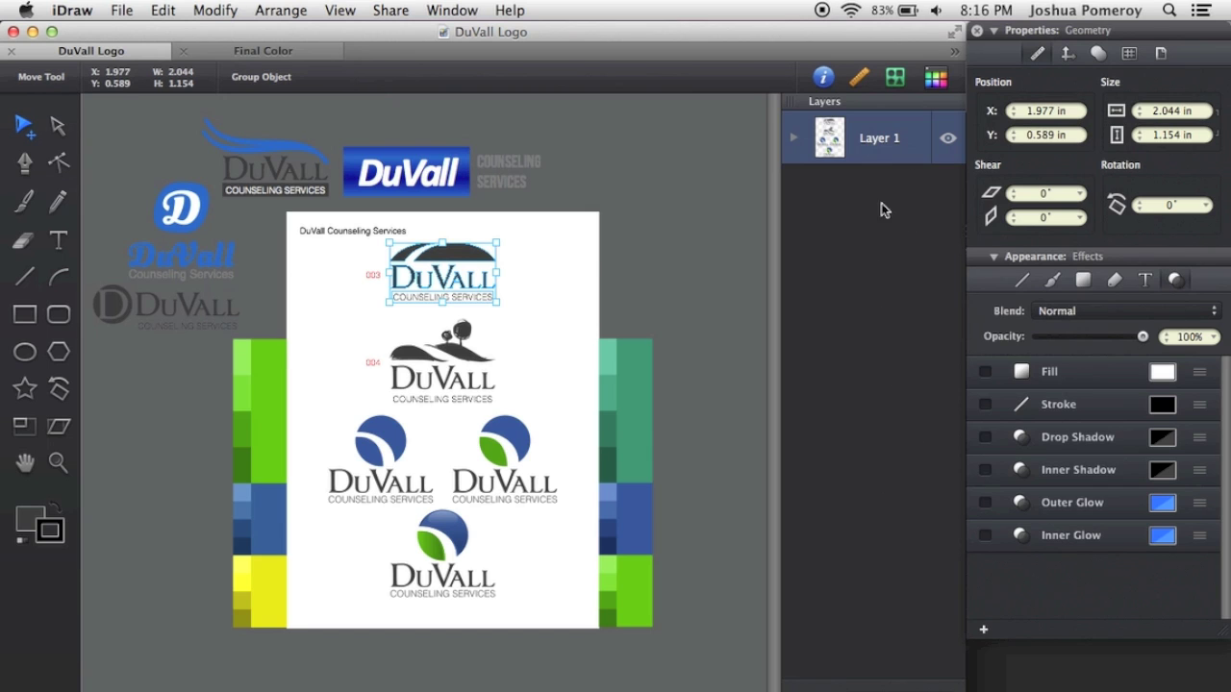
{"action": "left_click", "coordinate": [794, 138]}
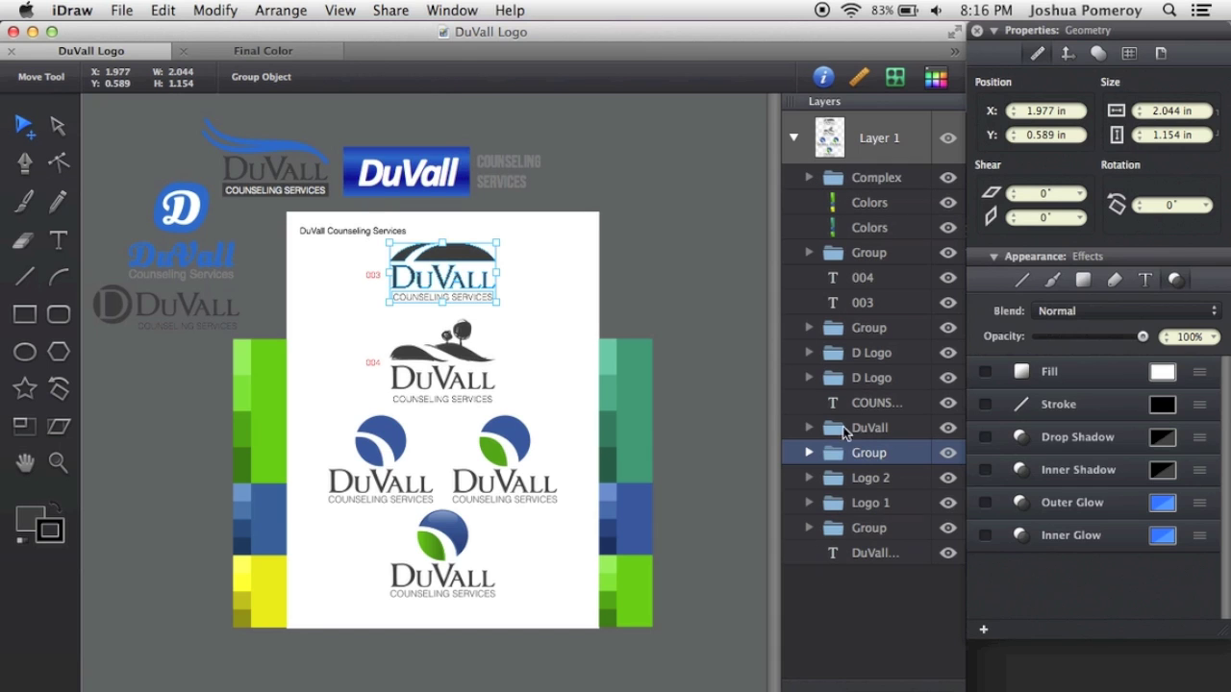
{"action": "left_click", "coordinate": [809, 252]}
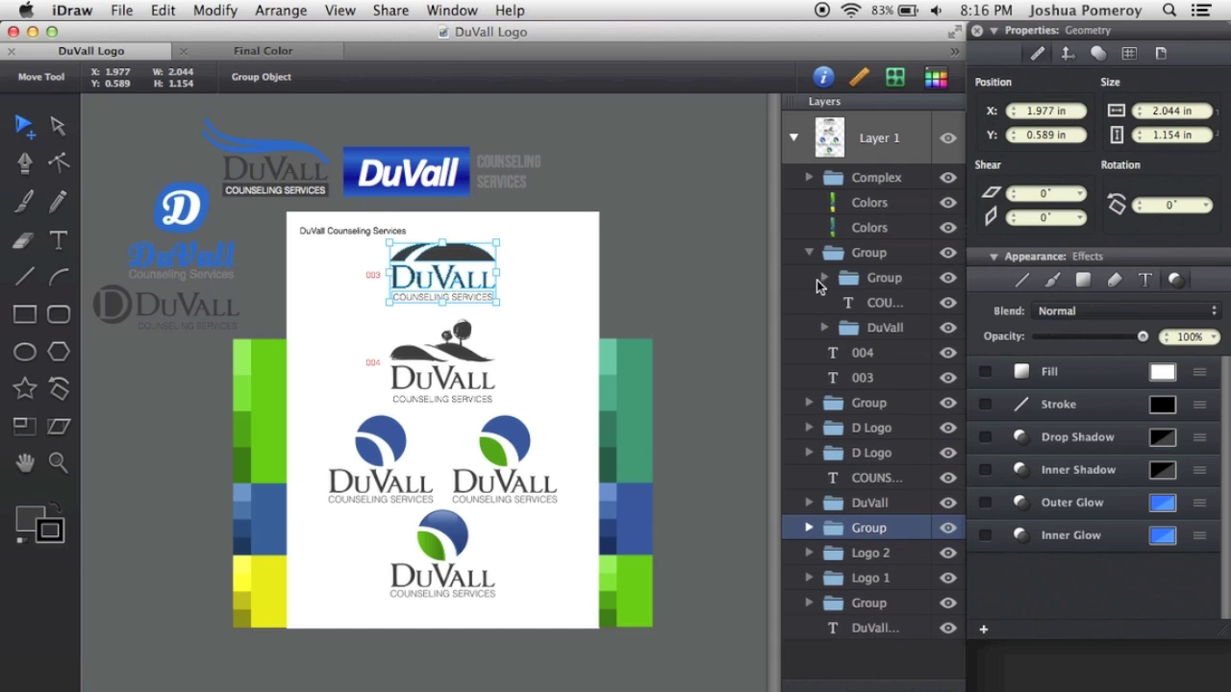
{"action": "left_click", "coordinate": [808, 253]}
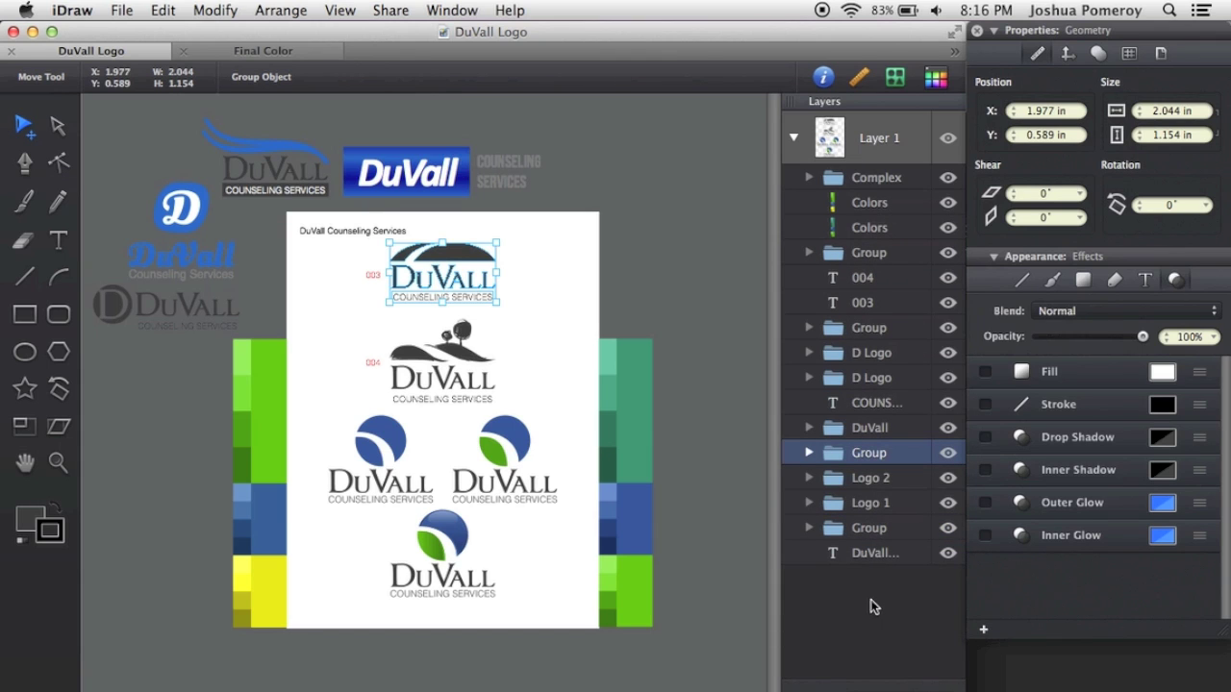
{"action": "left_click", "coordinate": [884, 481]}
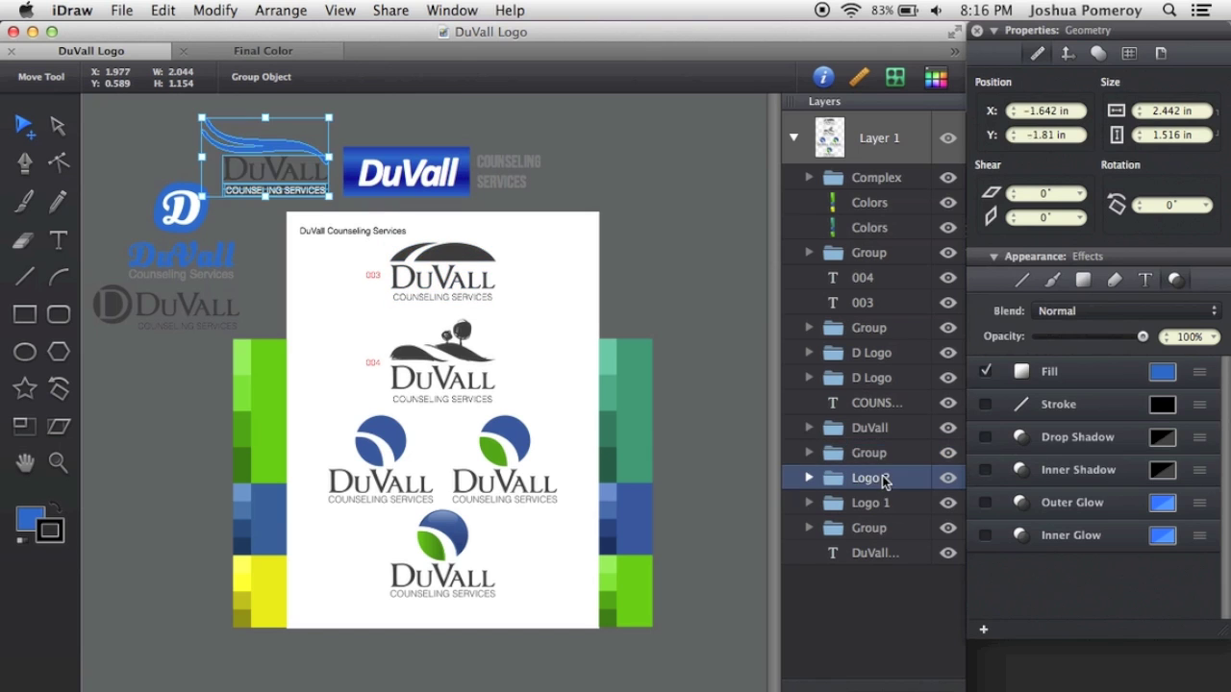
- Group the hills-and-trees sketch of logo 004 with its DuVall lettering and COUNSELING SERVICES text
{"action": "left_click", "coordinate": [459, 339]}
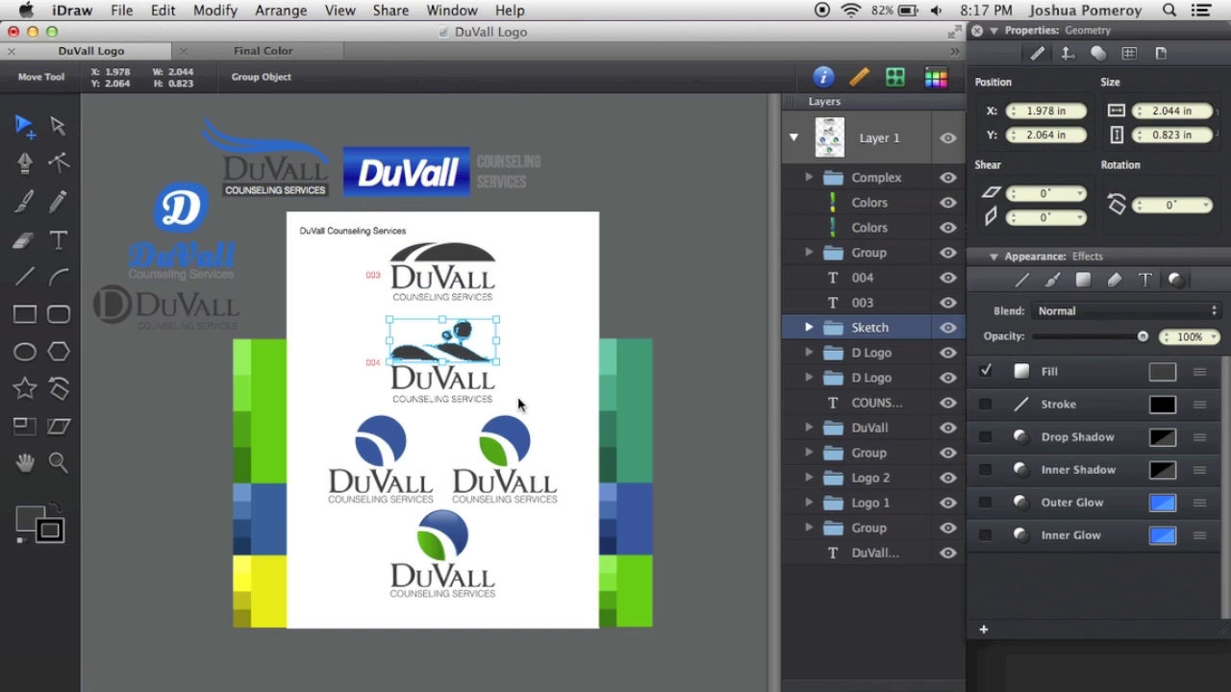
{"action": "left_click_drag", "start_coordinate": [518, 397], "coordinate": [471, 380]}
{"action": "left_click", "coordinate": [413, 339], "text": "shift"}
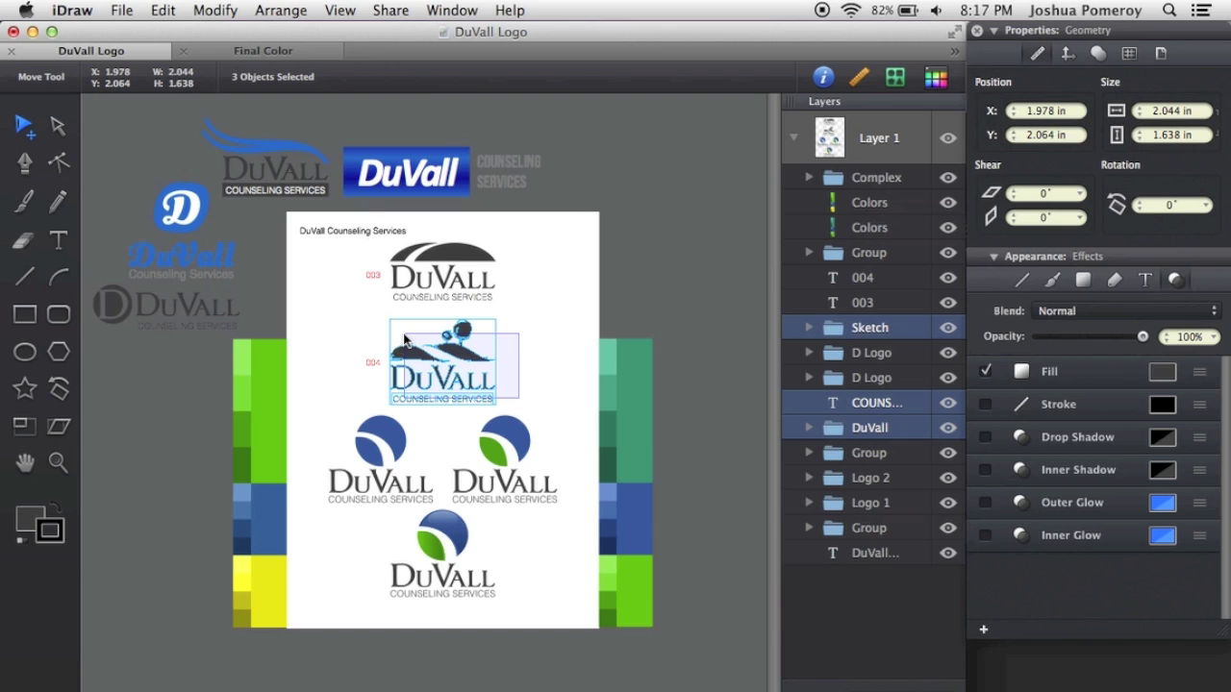
{"action": "scroll", "coordinate": [442, 356], "scroll_direction": "up", "scroll_amount": 5}
{"action": "key", "text": "super+g"}
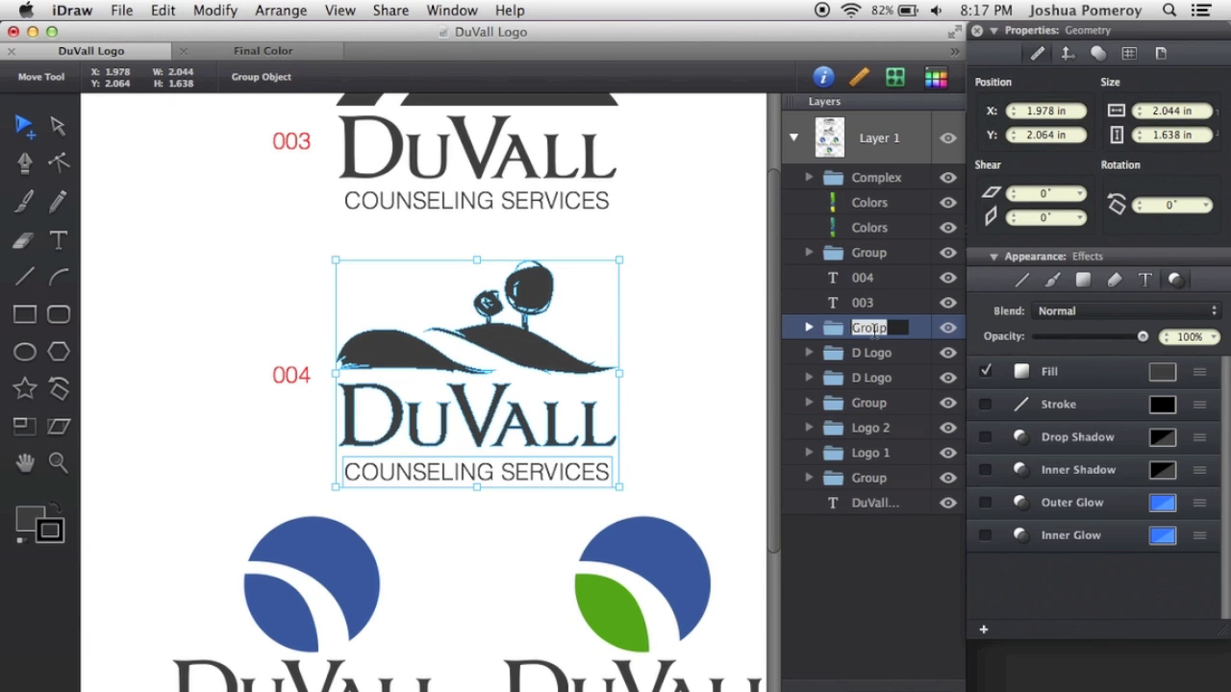
- Rename the new logo 004 group "Sketch Logo.png" and widen the layer list so full names can be read
{"action": "type", "text": "Sketch"}
{"action": "type", "text": " Logo."}
{"action": "type", "text": "png"}
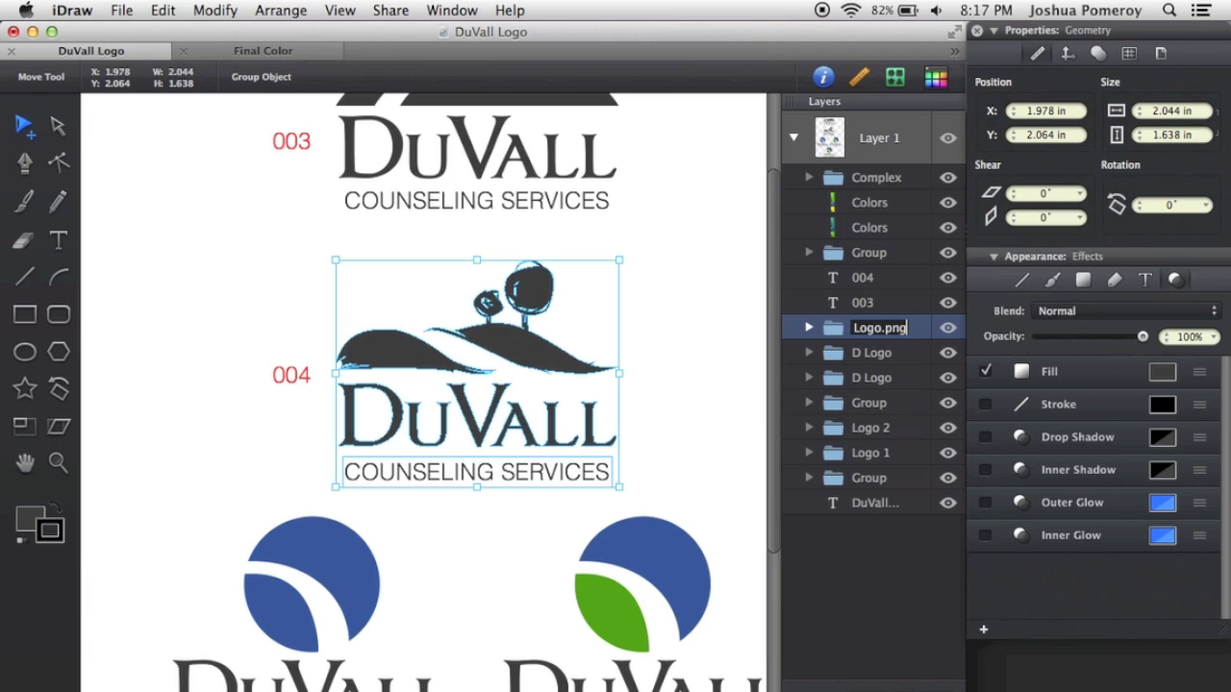
{"action": "key", "text": "Return"}
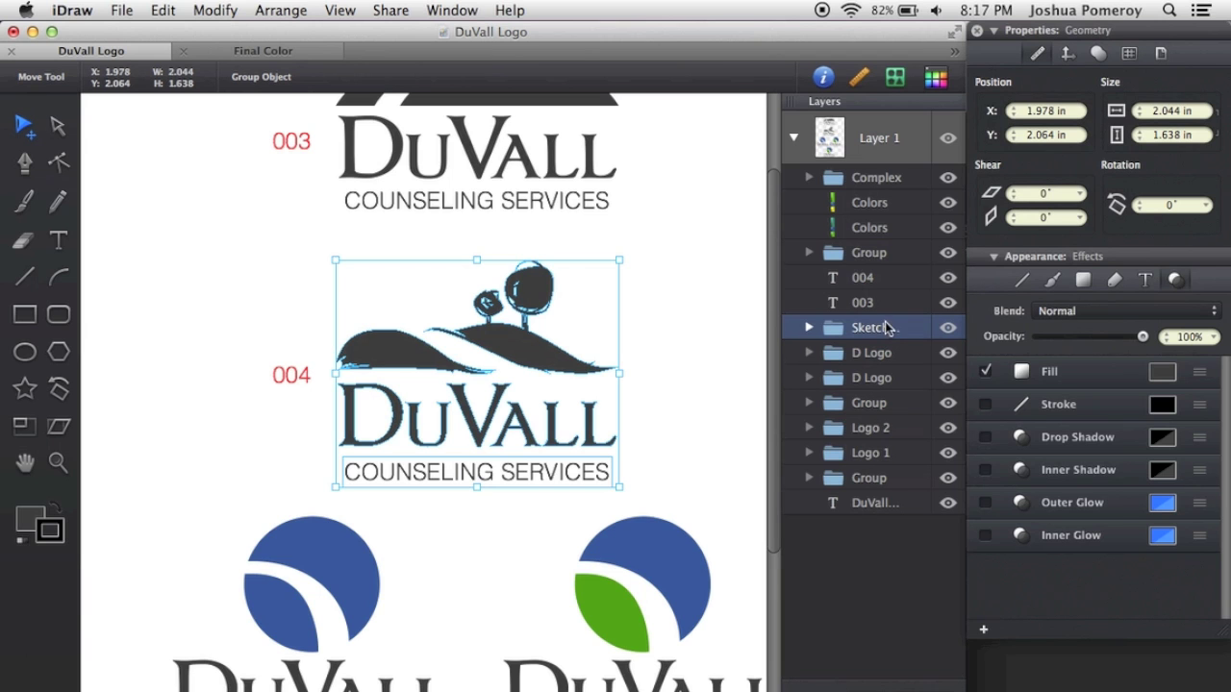
{"action": "left_click_drag", "start_coordinate": [780, 342], "coordinate": [670, 340]}
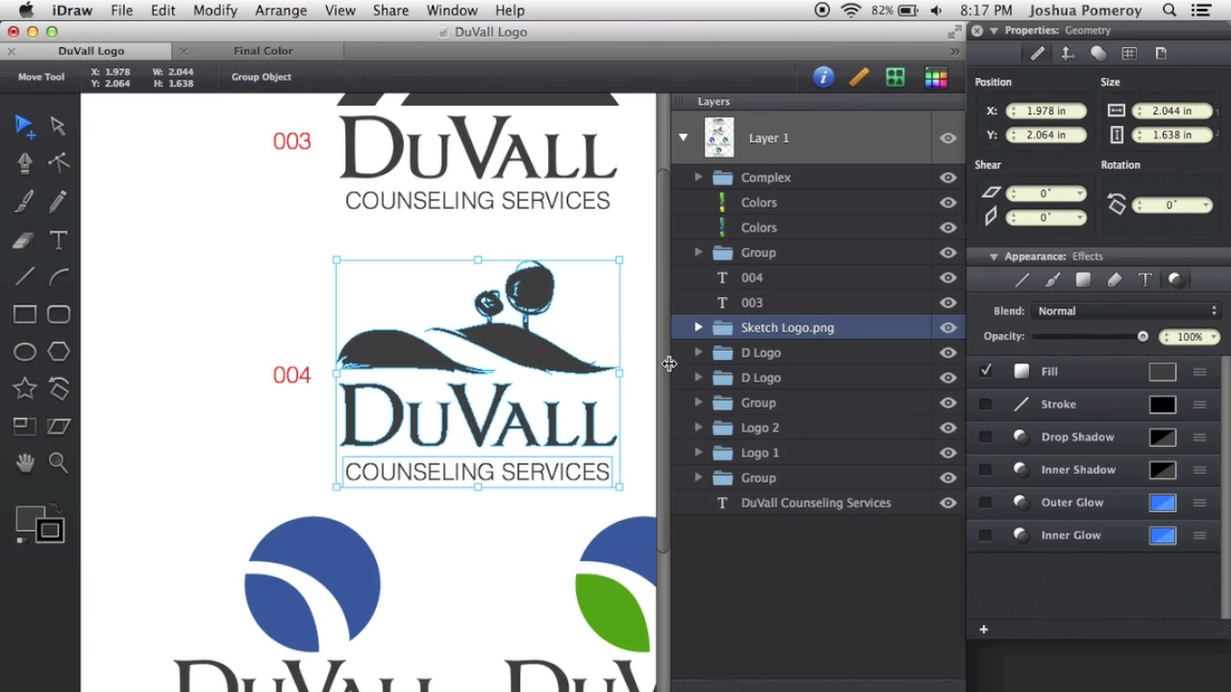
{"action": "left_click_drag", "start_coordinate": [670, 360], "coordinate": [747, 374]}
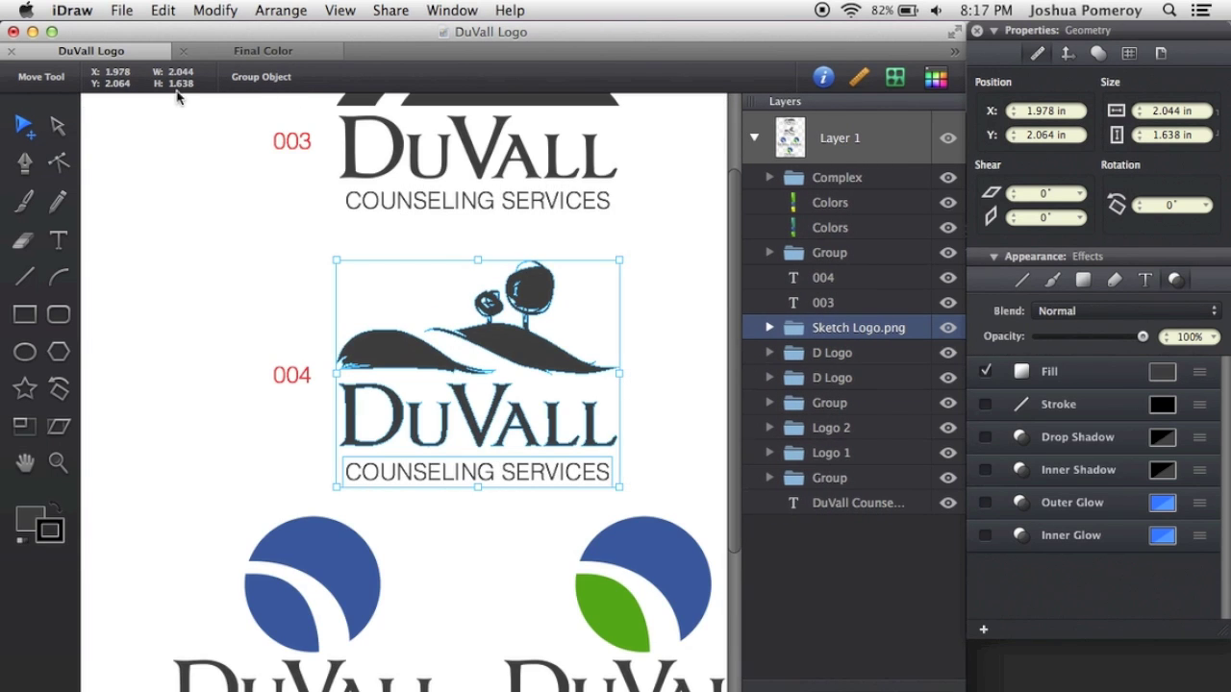
- Rename the D Logo group of the blue-and-green logo to "D Logo.png"
{"action": "scroll", "coordinate": [236, 432], "scroll_direction": "down", "scroll_amount": 3}
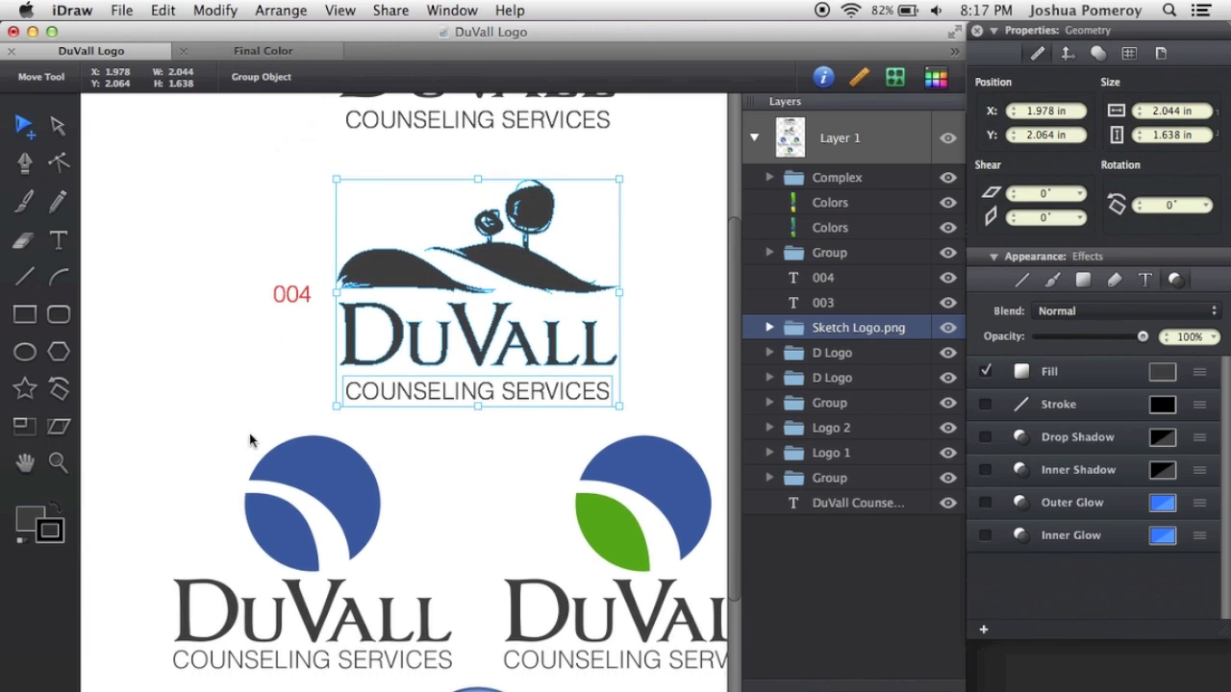
{"action": "left_click", "coordinate": [626, 529]}
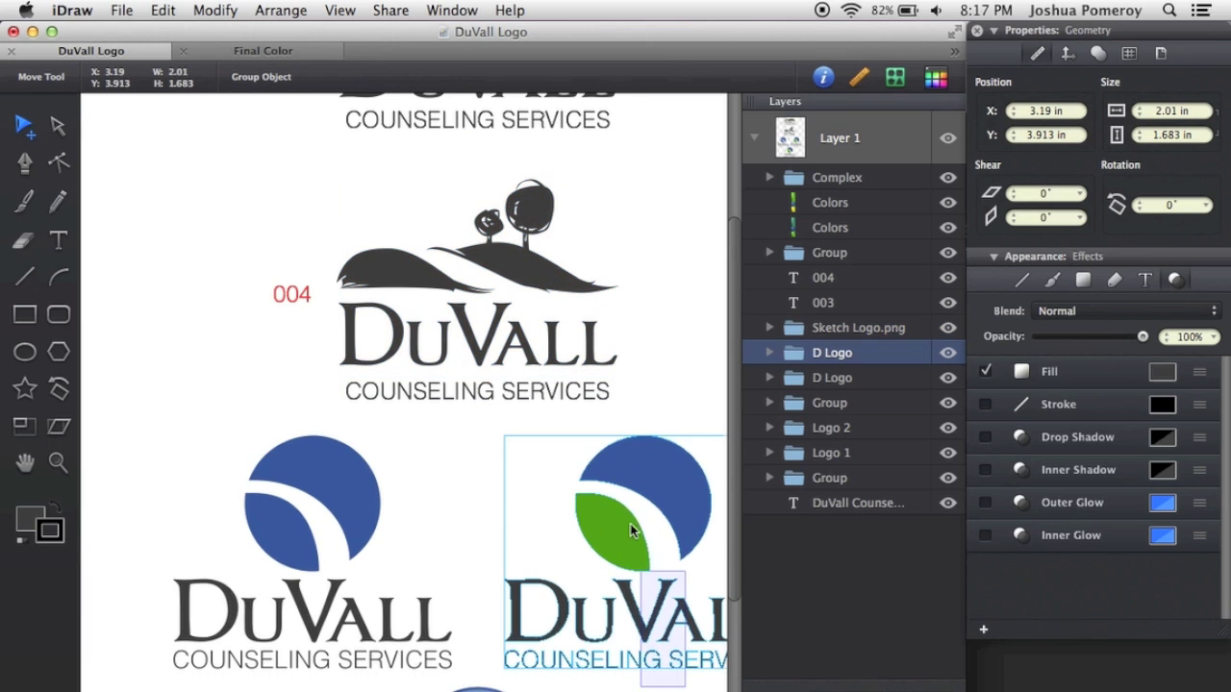
{"action": "double_click", "coordinate": [842, 356]}
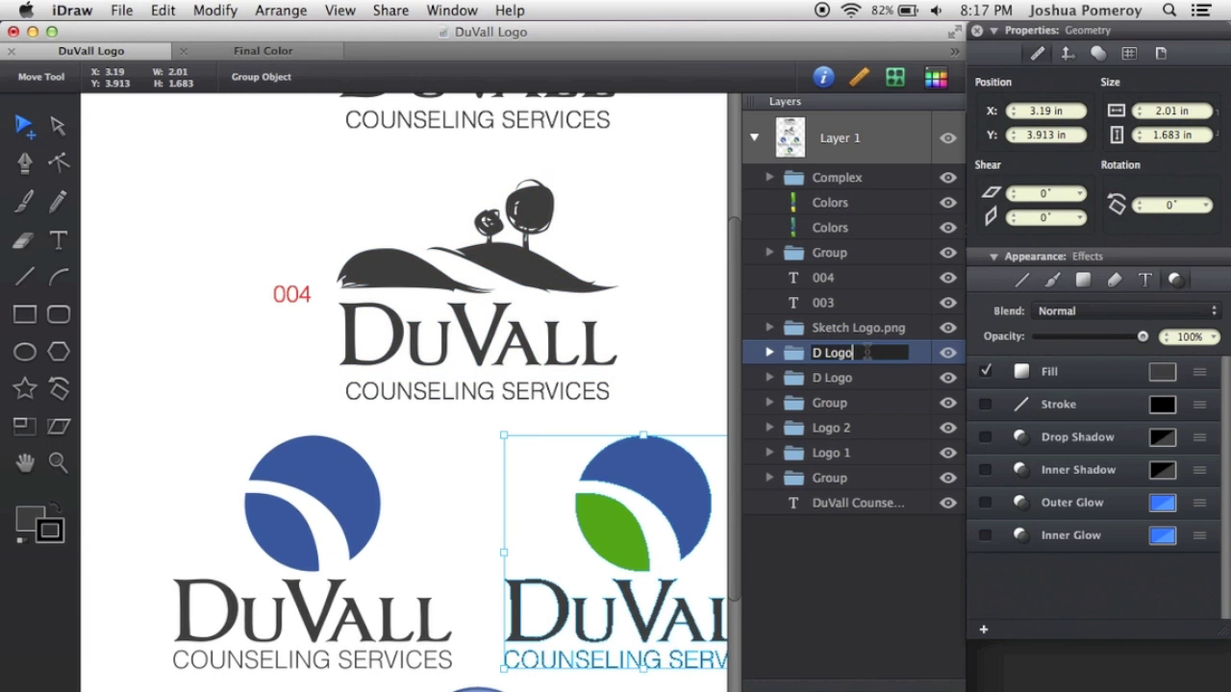
{"action": "type", "text": "."}
{"action": "type", "text": "png"}
{"action": "key", "text": "Return"}
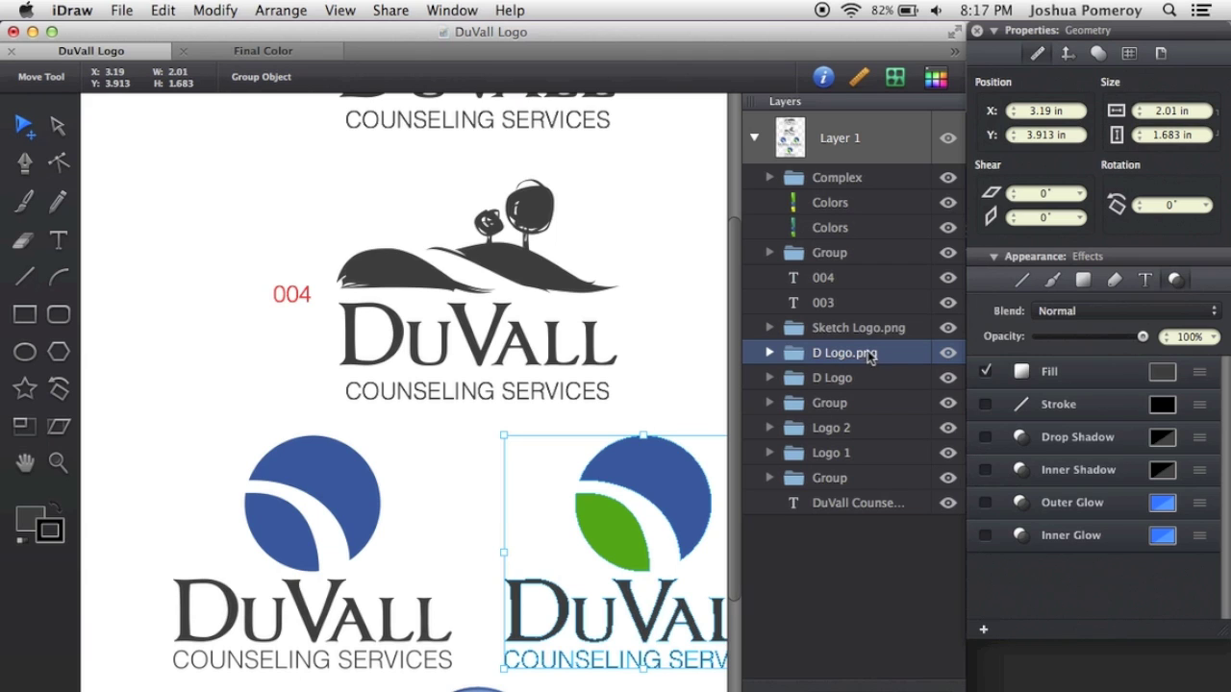
- Rename the D Logo group of the all-blue logo to "D Logo.jpg"
{"action": "left_click", "coordinate": [842, 384]}
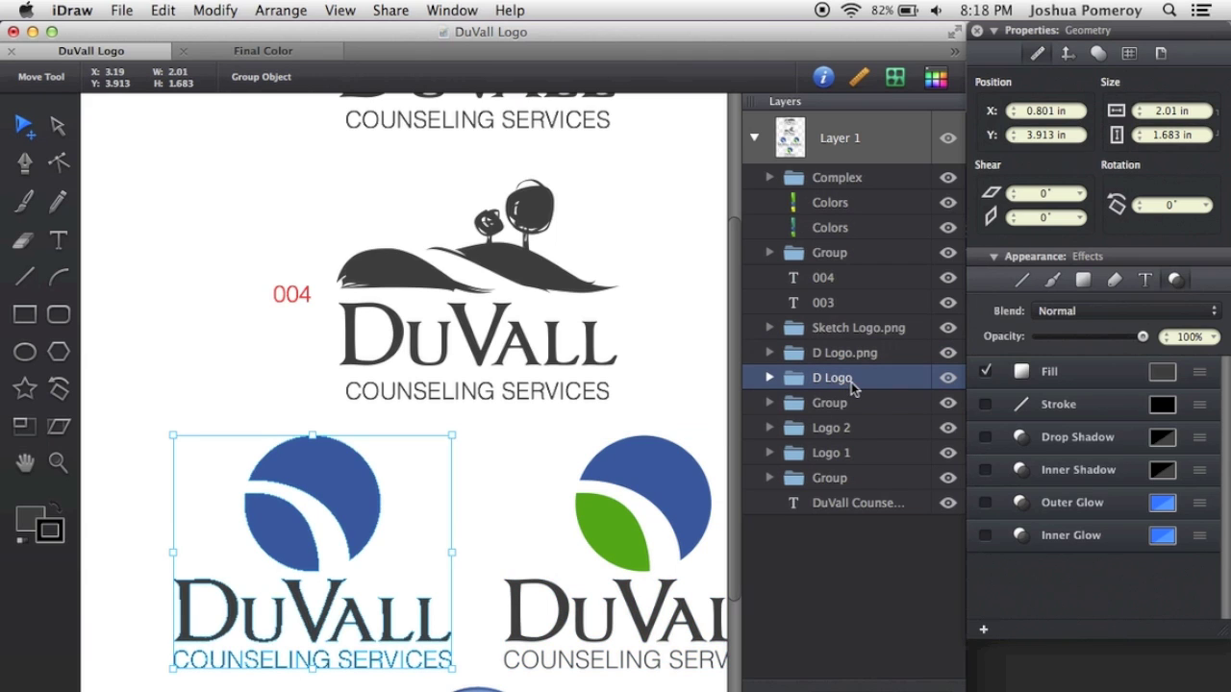
{"action": "double_click", "coordinate": [849, 384]}
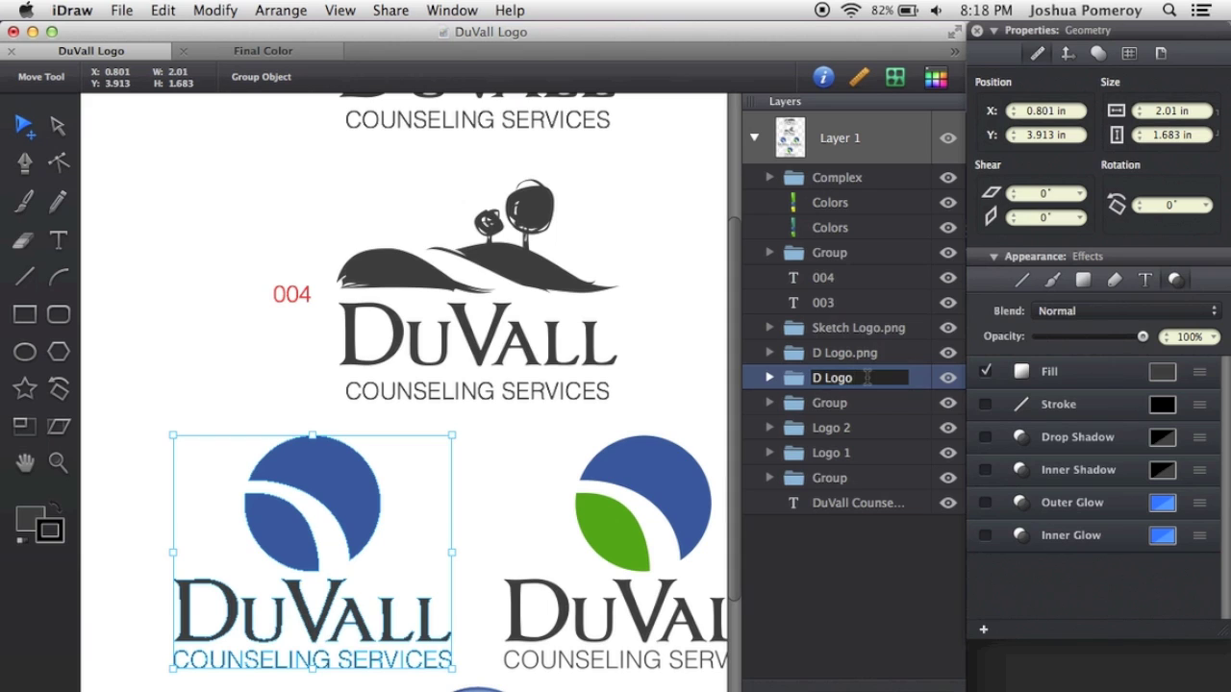
{"action": "type", "text": ".jpg"}
{"action": "key", "text": "Return"}
- Set up a layer export for Tagged Layers and Objects with the size set to Layer Size
{"action": "left_click", "coordinate": [123, 12]}
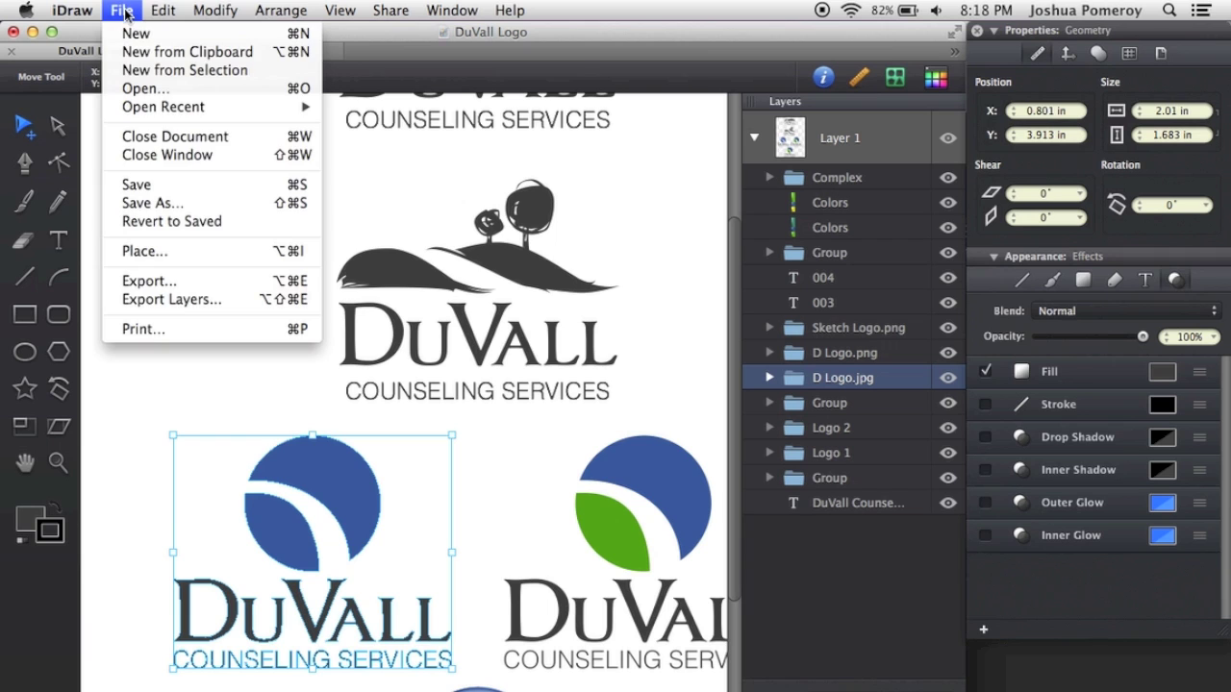
{"action": "left_click", "coordinate": [163, 300]}
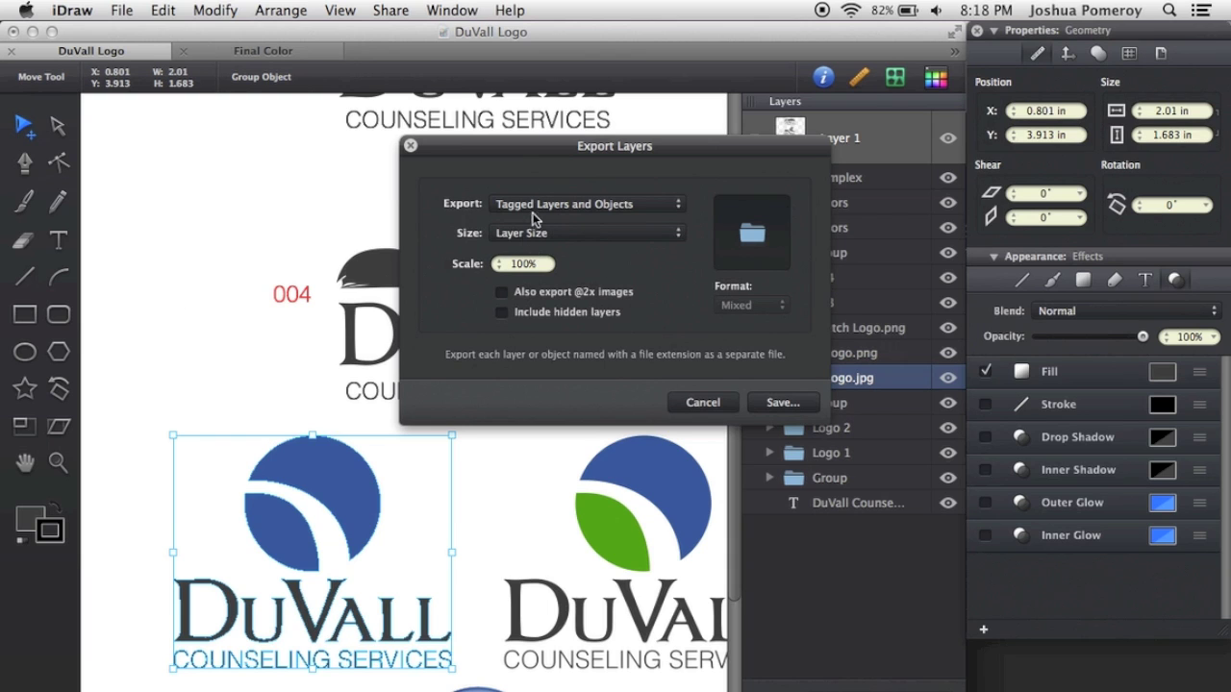
{"action": "left_click", "coordinate": [657, 206]}
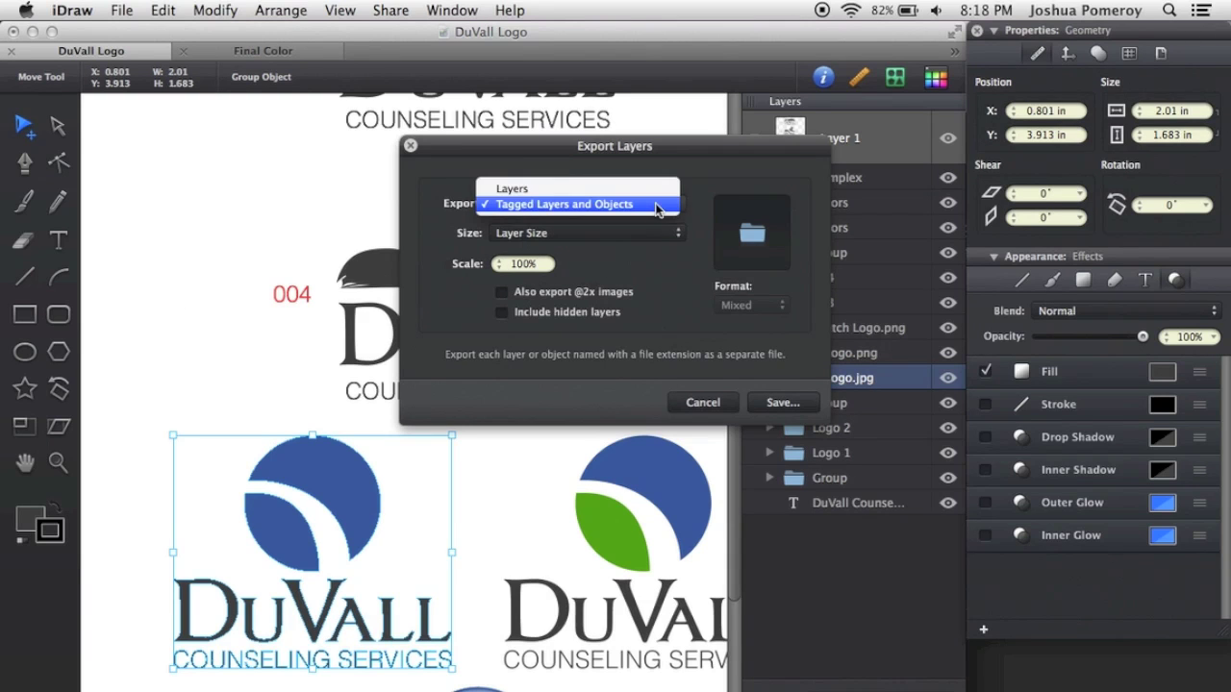
{"action": "left_click", "coordinate": [657, 206]}
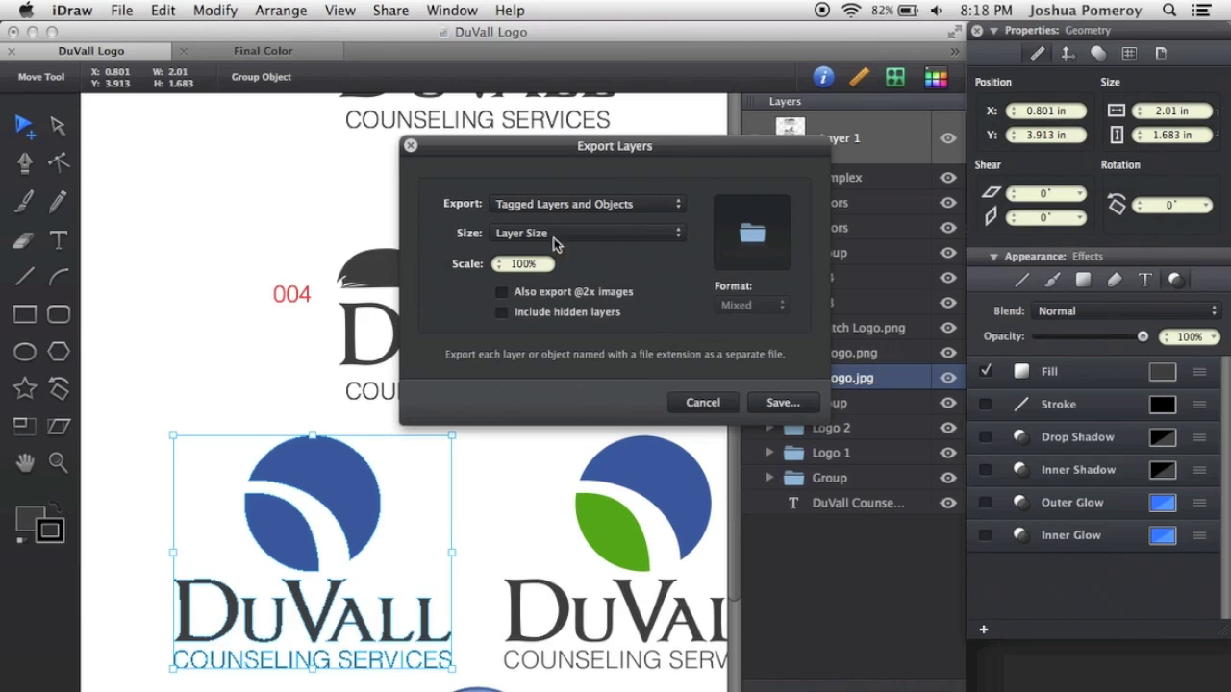
{"action": "left_click", "coordinate": [611, 236]}
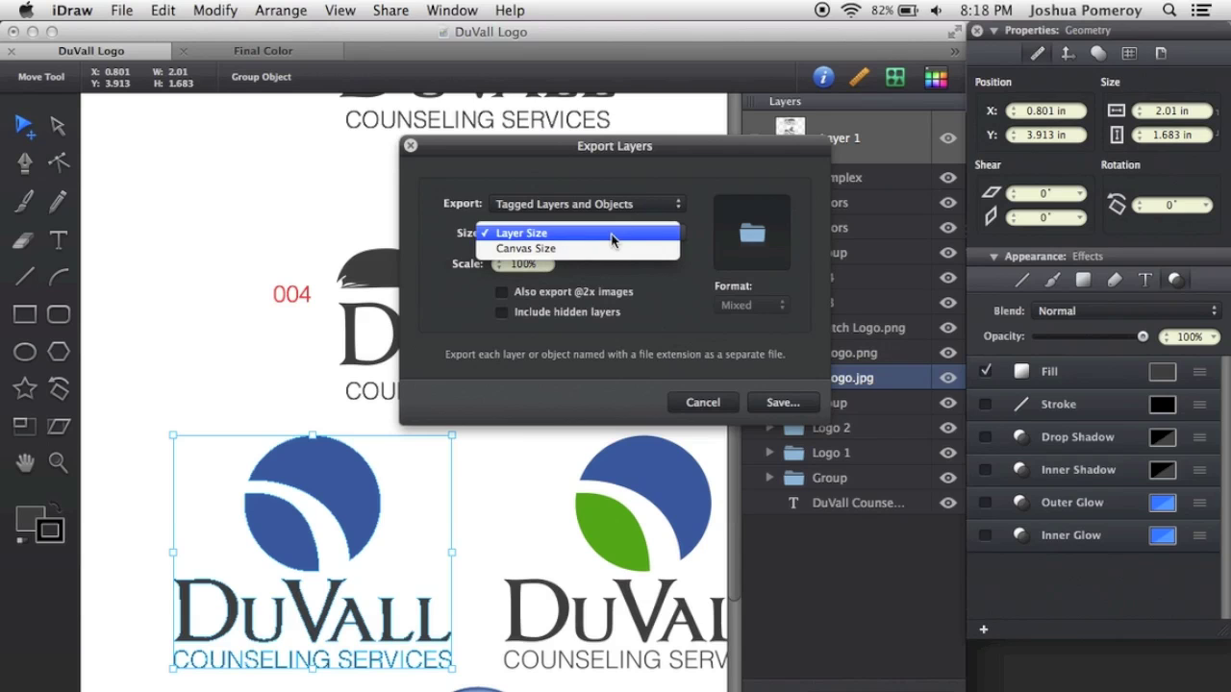
{"action": "left_click", "coordinate": [611, 238]}
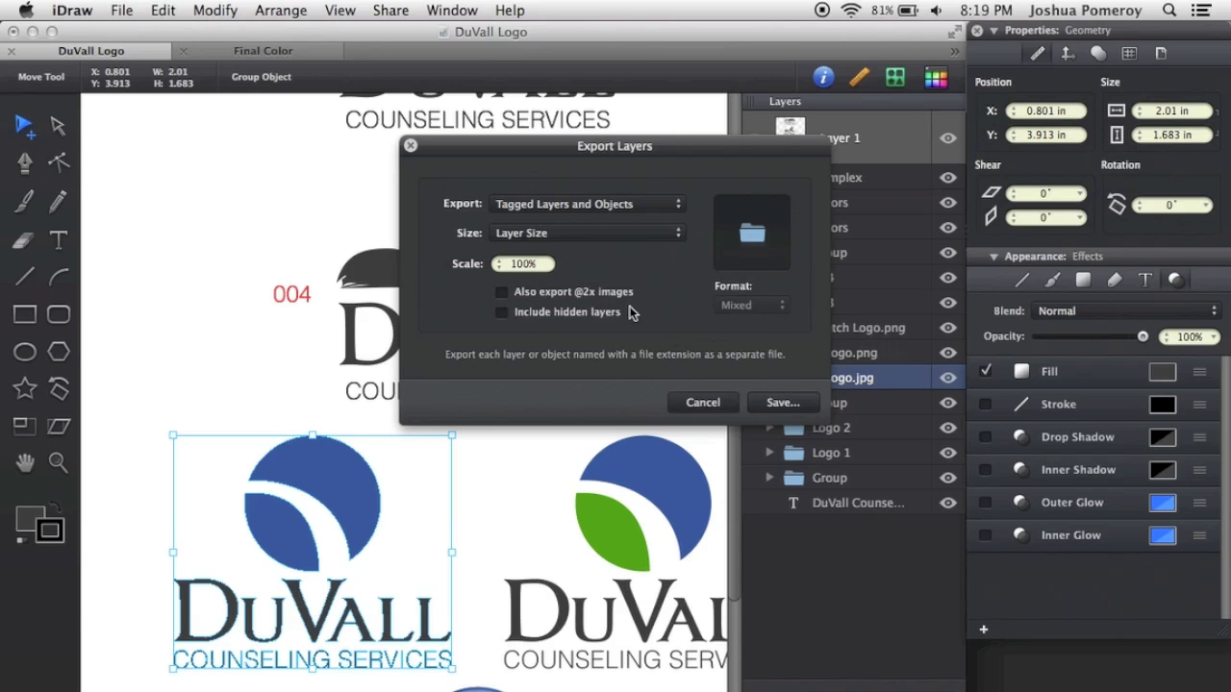
- Export the tagged layers and objects to the Desktop folder
{"action": "left_click", "coordinate": [781, 403]}
{"action": "left_click", "coordinate": [335, 277]}
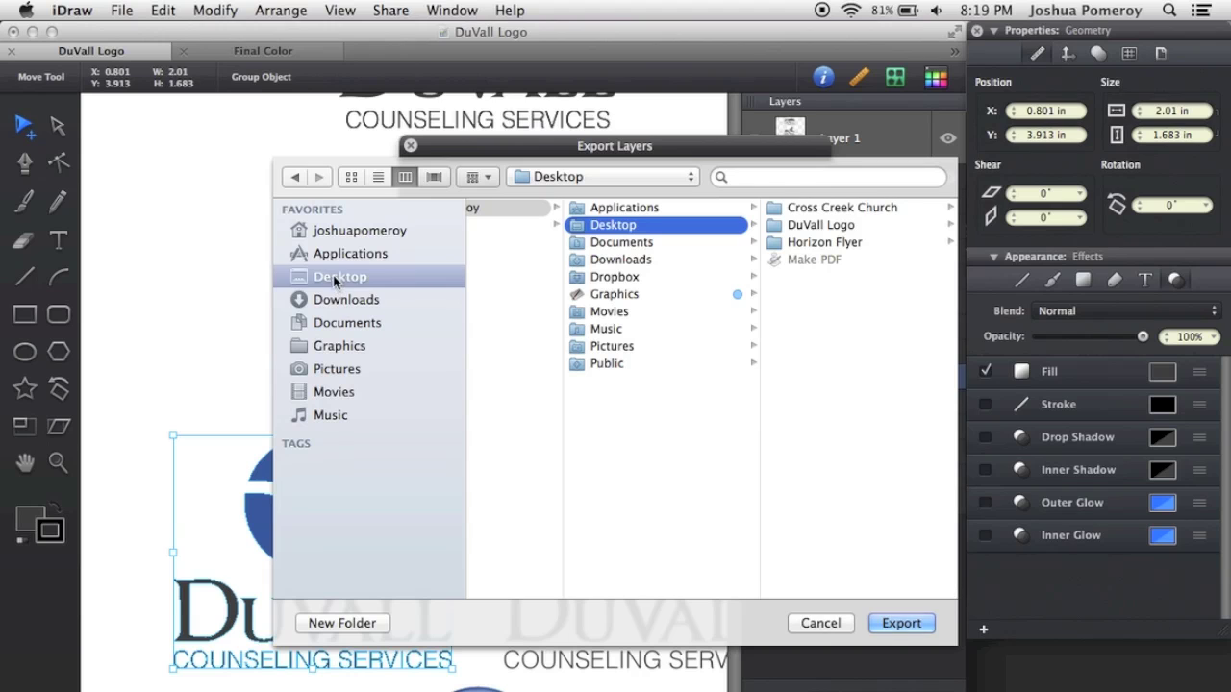
{"action": "left_click", "coordinate": [916, 630]}
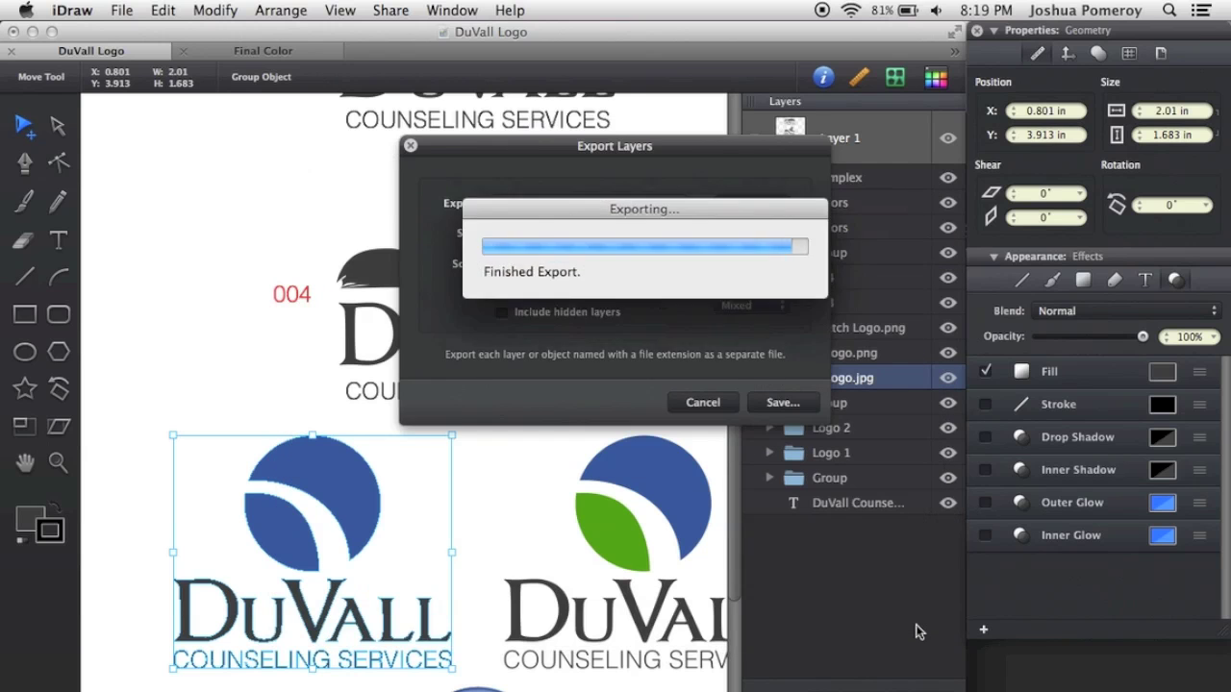
- Preview the exported D Logo.jpg, D Logo.png and Sketch Logo.png on the desktop and compare their backgrounds
{"action": "key", "text": "F11"}
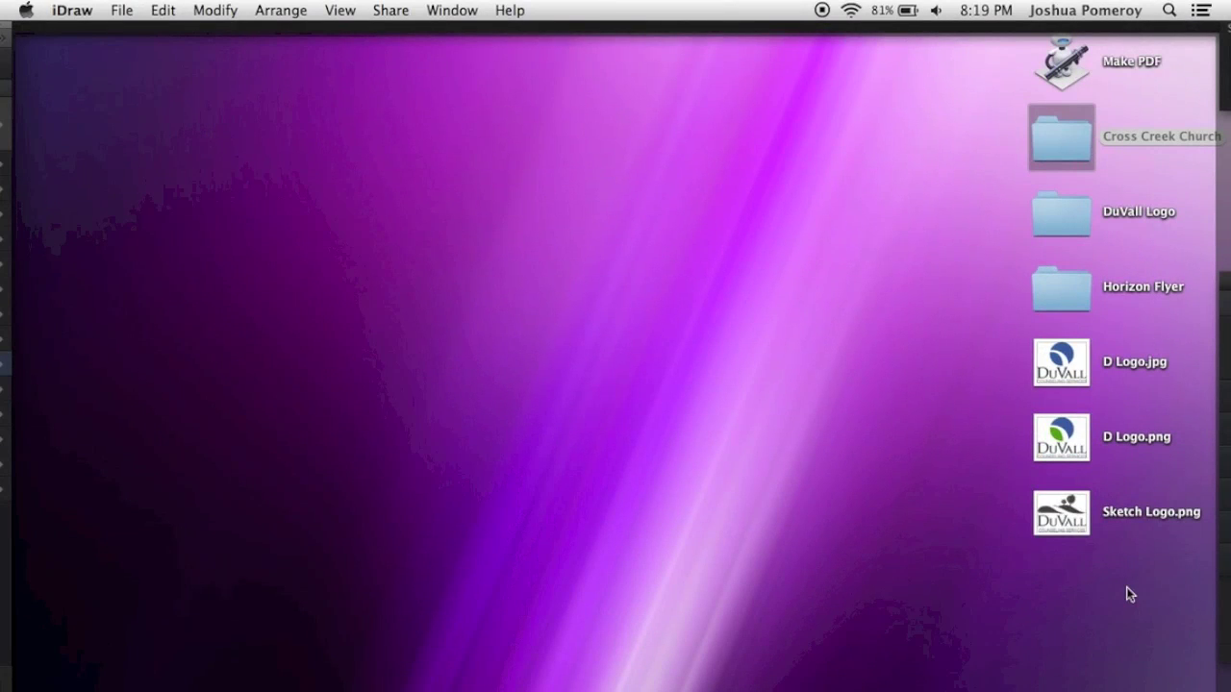
{"action": "left_click_drag", "start_coordinate": [1097, 571], "coordinate": [1043, 449]}
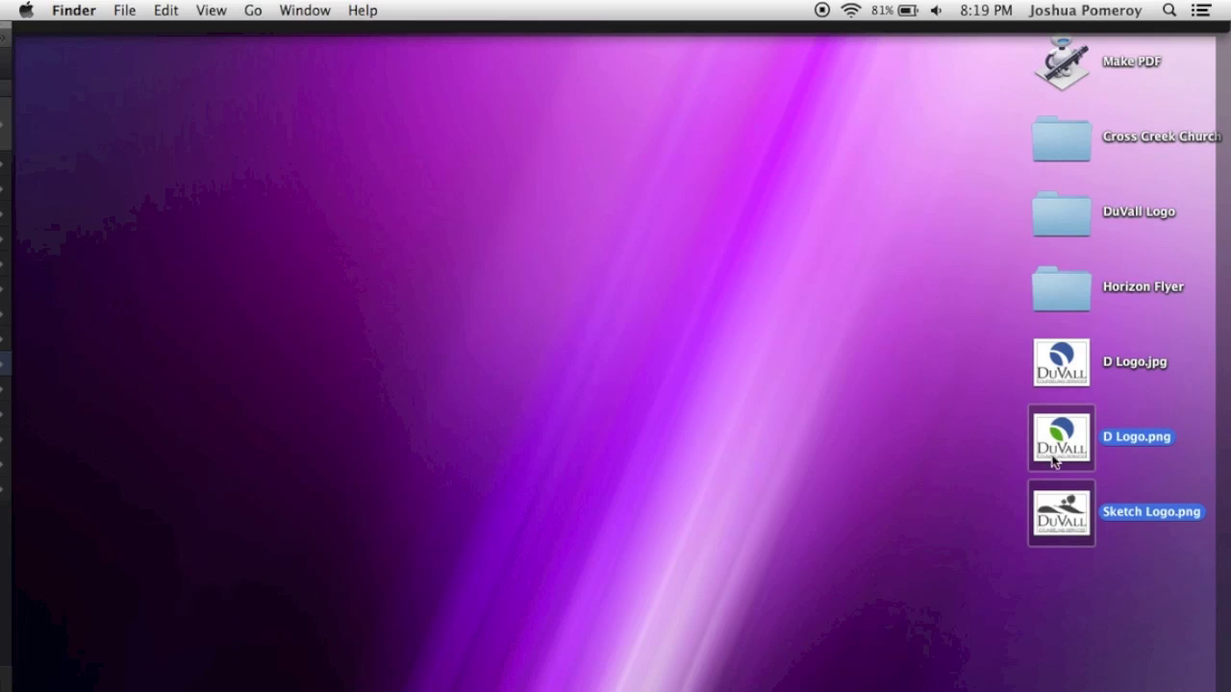
{"action": "left_click_drag", "start_coordinate": [1105, 595], "coordinate": [1047, 368]}
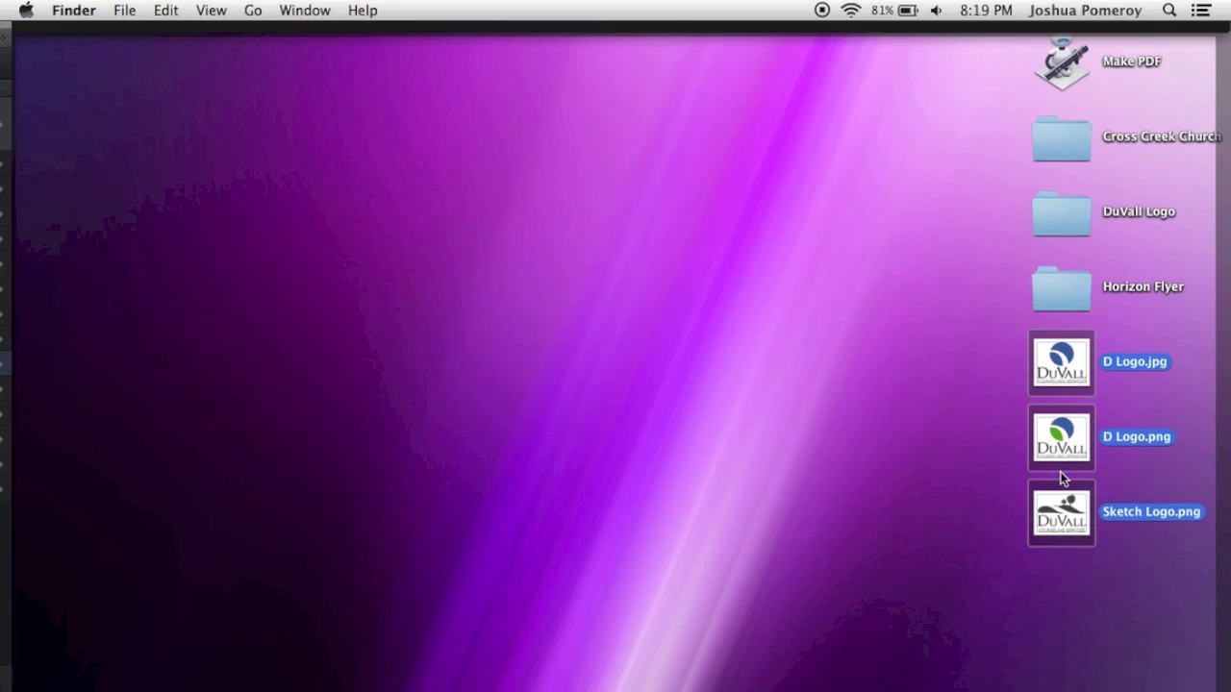
{"action": "key", "text": "space"}
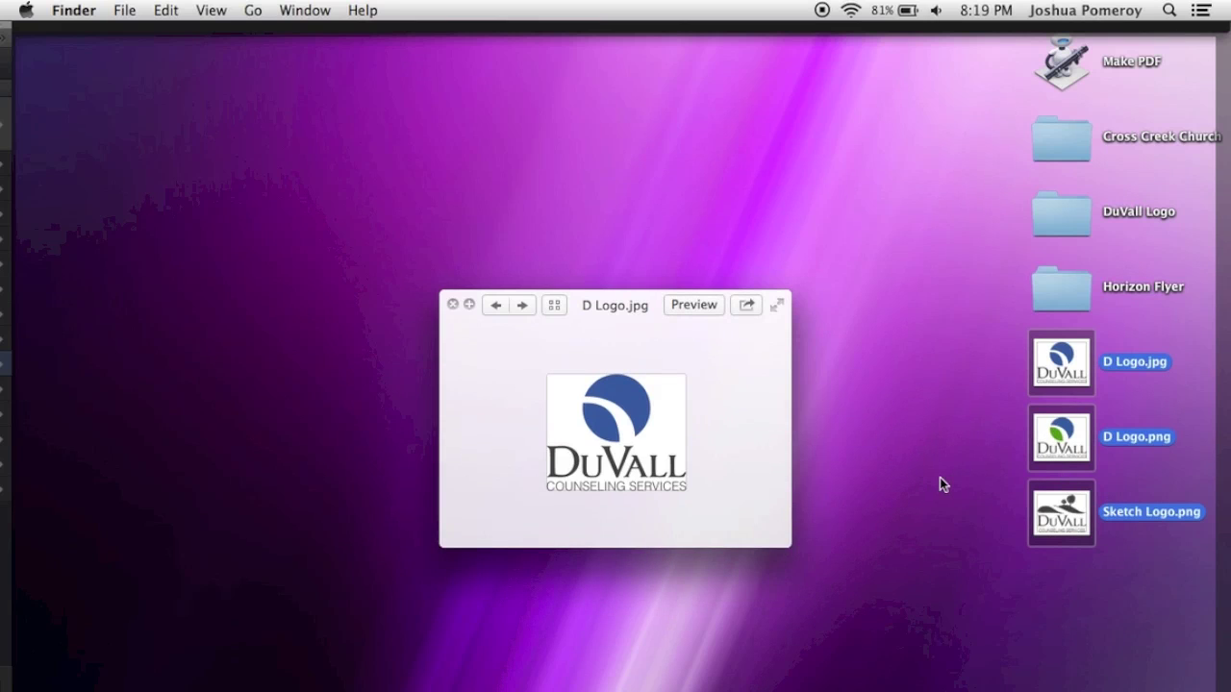
{"action": "key", "text": "Right"}
{"action": "key", "text": "Right"}
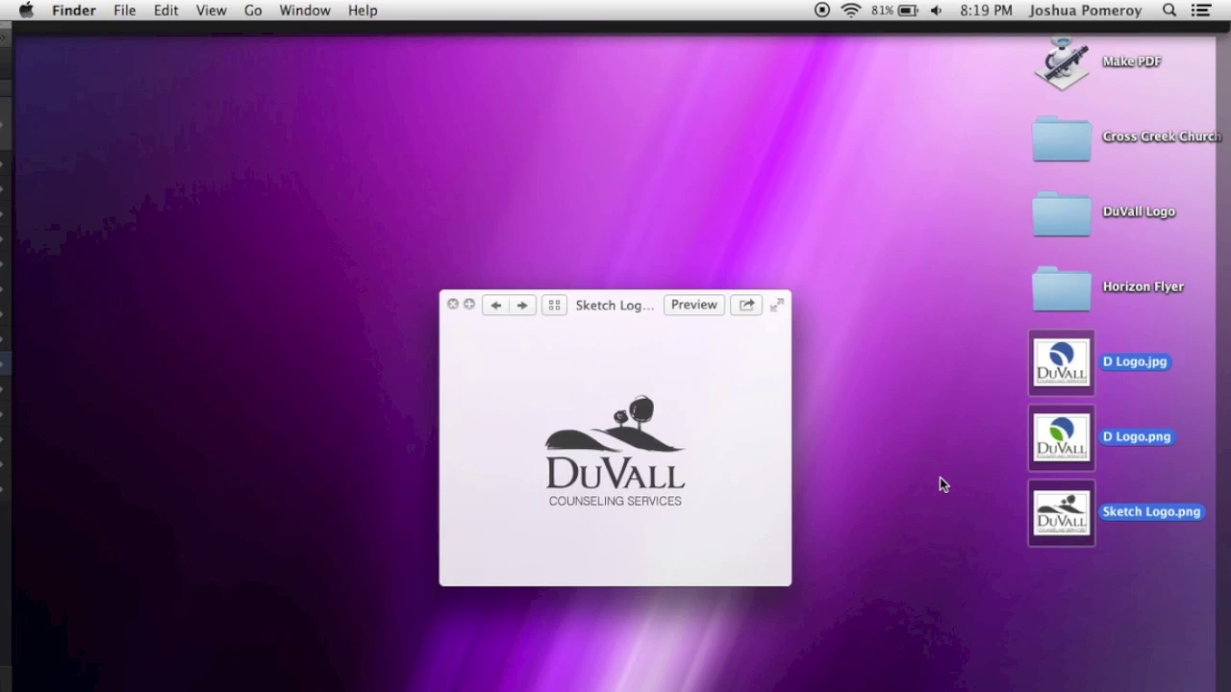
{"action": "key", "text": "Left"}
{"action": "key", "text": "Right"}
{"action": "key", "text": "Right"}
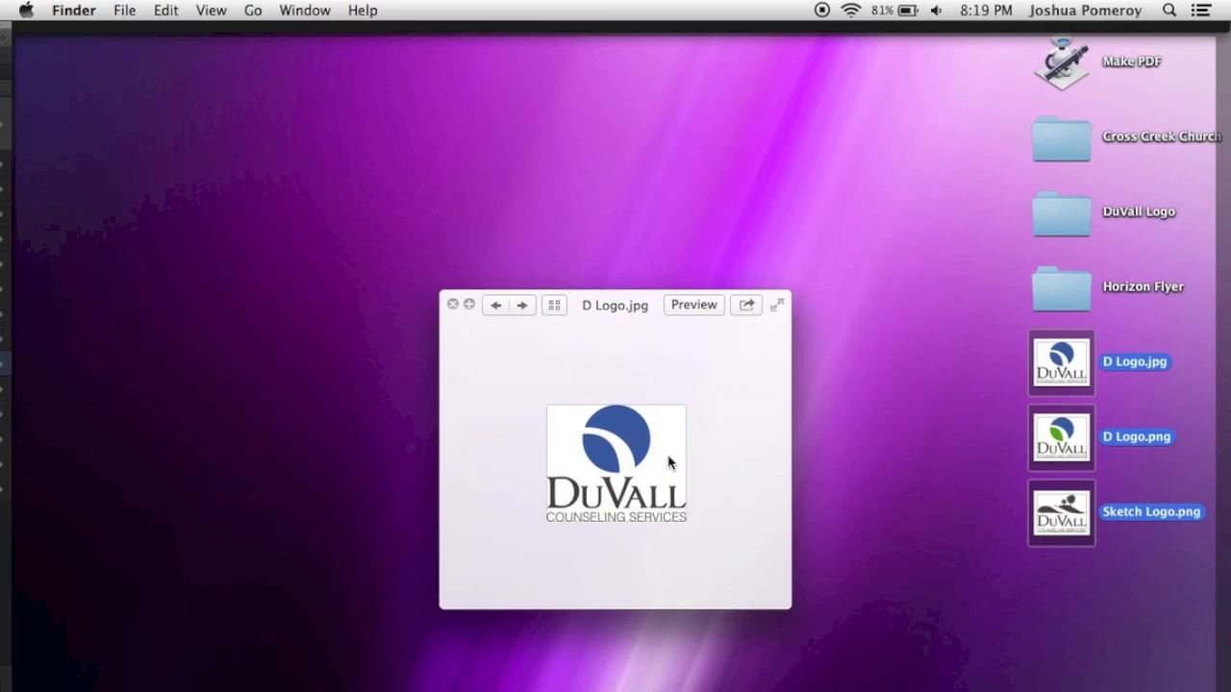
{"action": "key", "text": "Right"}
{"action": "key", "text": "Right"}
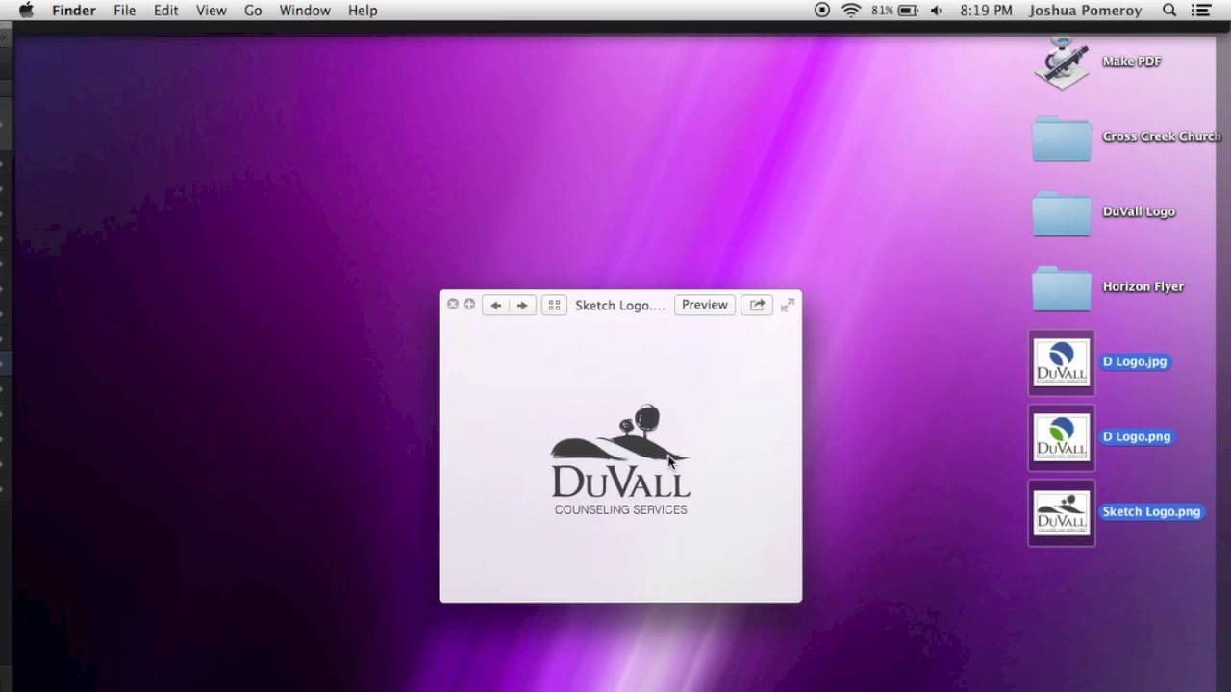
{"action": "key", "text": "Left"}
{"action": "key", "text": "Right"}
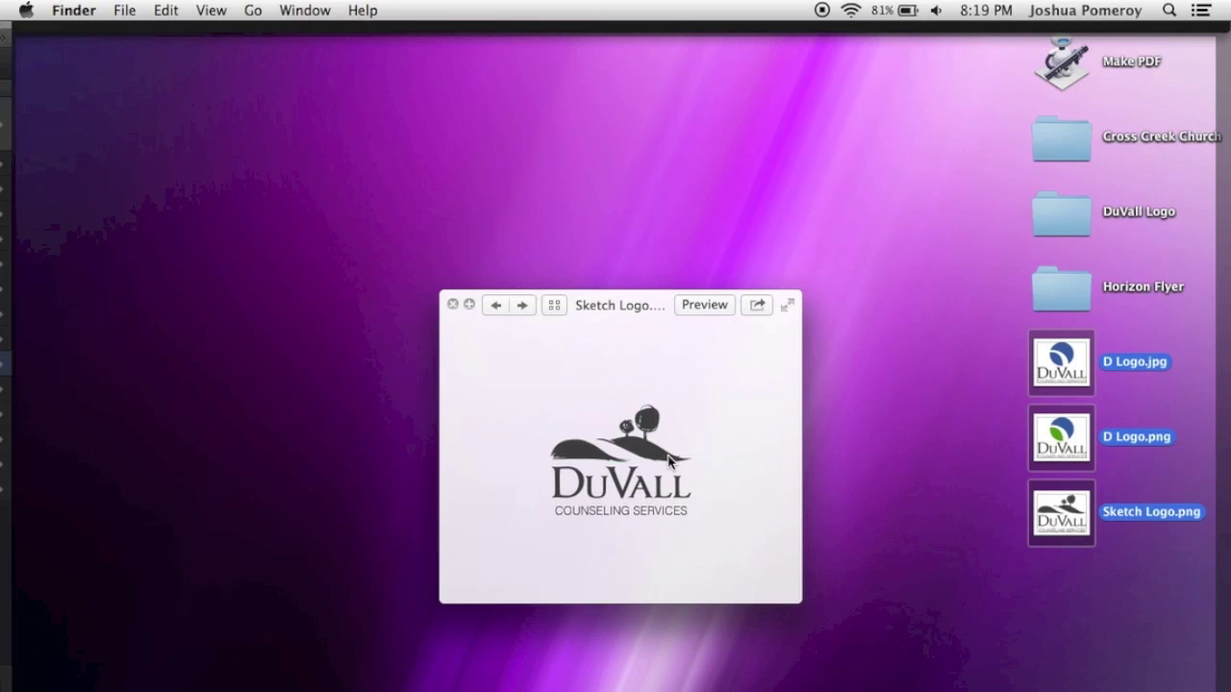
{"action": "key", "text": "Left"}
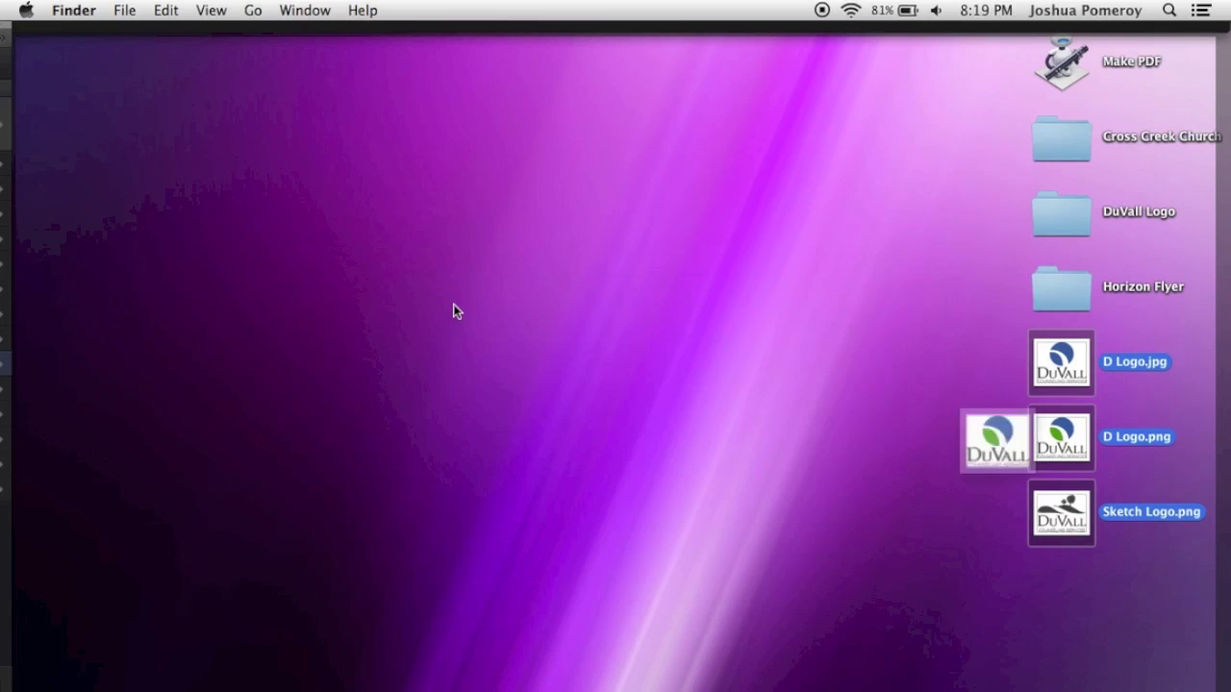
{"action": "left_click", "coordinate": [453, 304]}
- Move the three exported logo files from the desktop to the Trash and return to the DuVall Logo document in iDraw
{"action": "left_click_drag", "start_coordinate": [1054, 450], "coordinate": [1134, 685]}
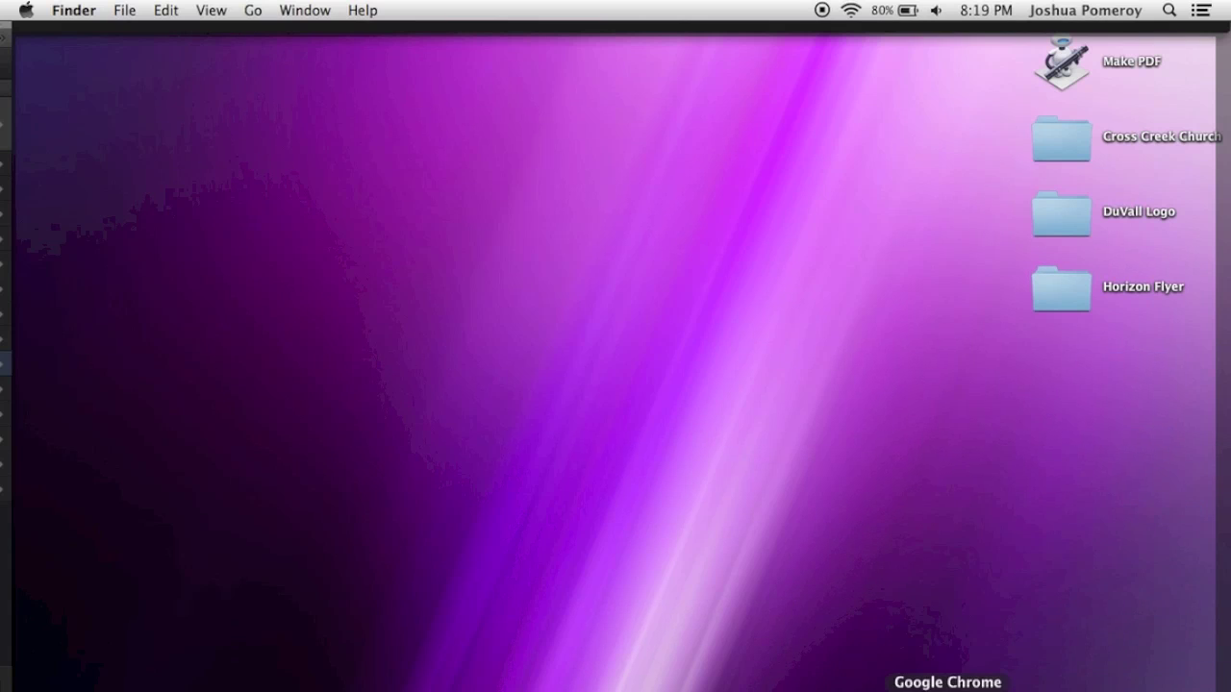
{"action": "left_click", "coordinate": [895, 686]}
{"action": "scroll", "coordinate": [345, 444], "scroll_direction": "down", "scroll_amount": 2}
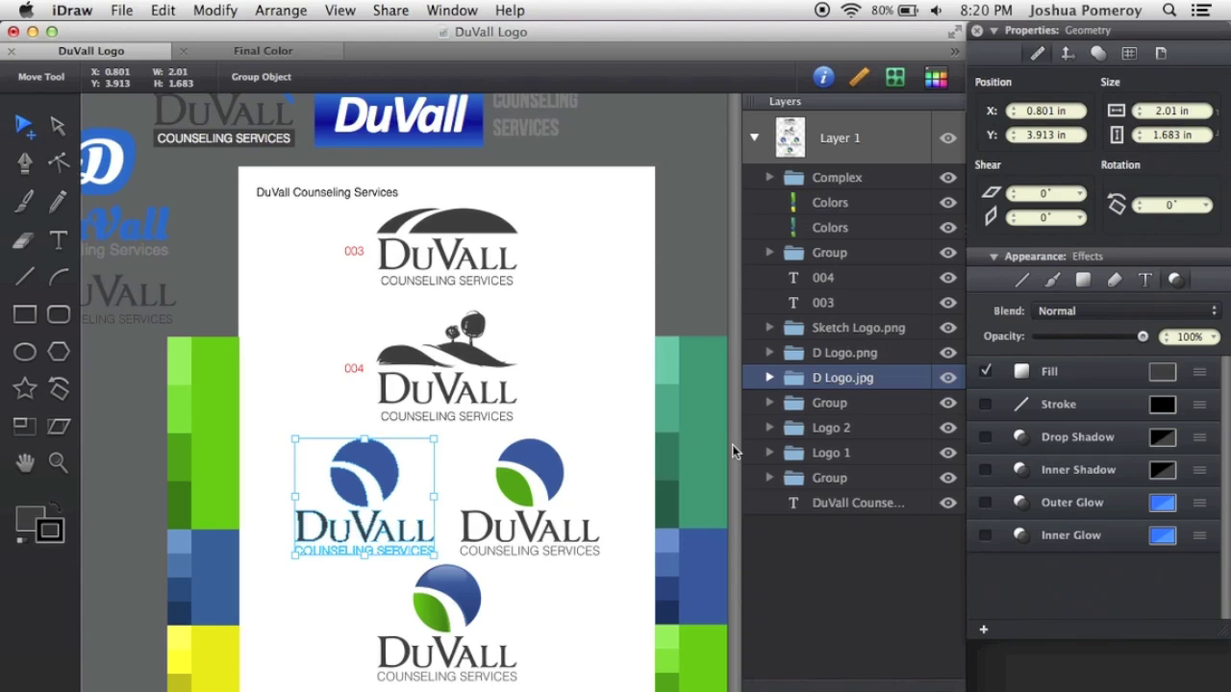
{"action": "left_click", "coordinate": [122, 11]}
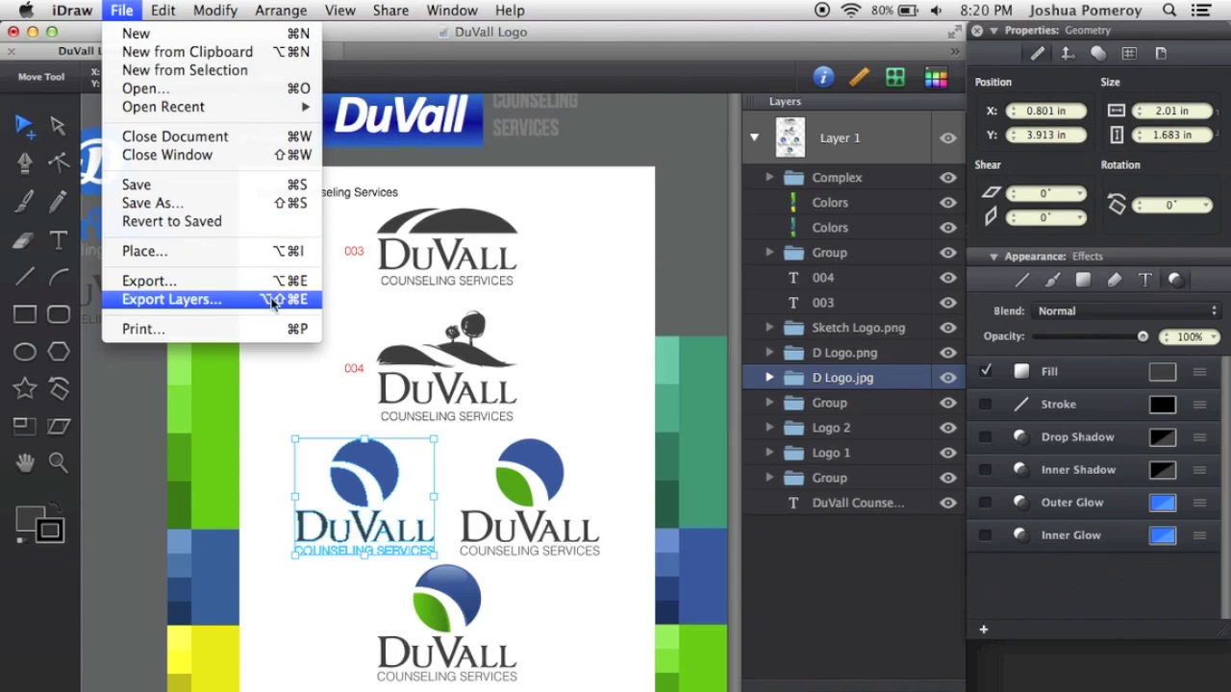
{"action": "left_click", "coordinate": [672, 217]}
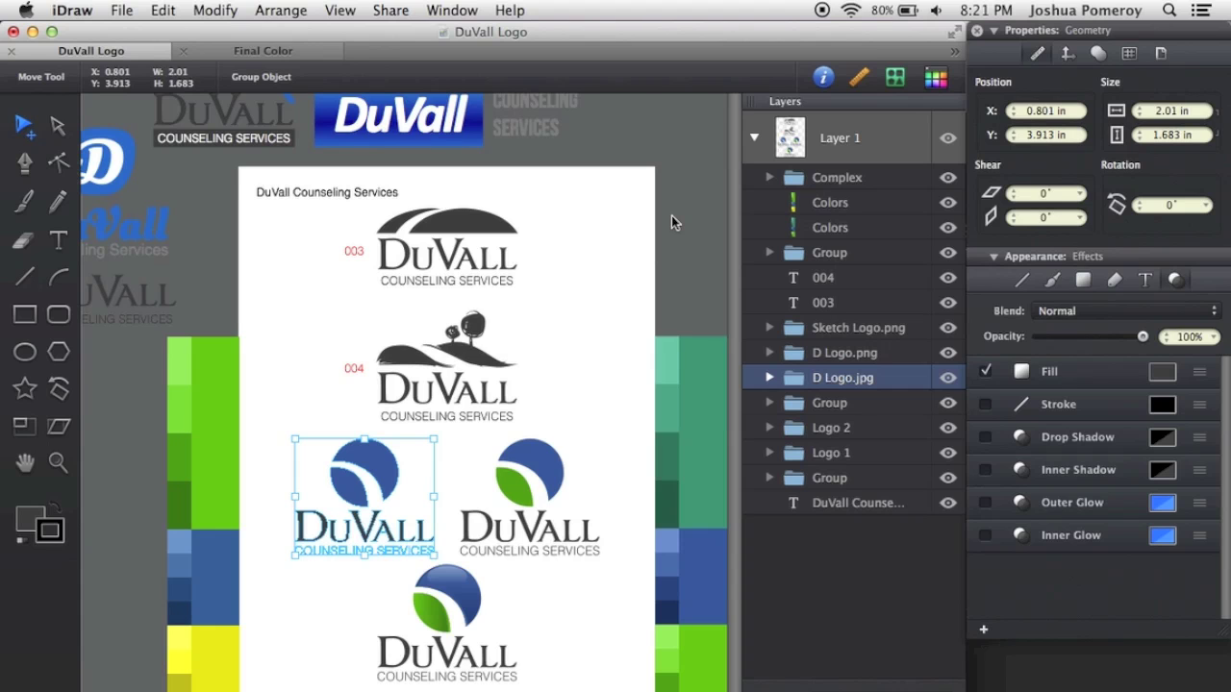
{"action": "left_click", "coordinate": [671, 216]}
{"action": "scroll", "coordinate": [567, 591], "scroll_direction": "down", "scroll_amount": 2}
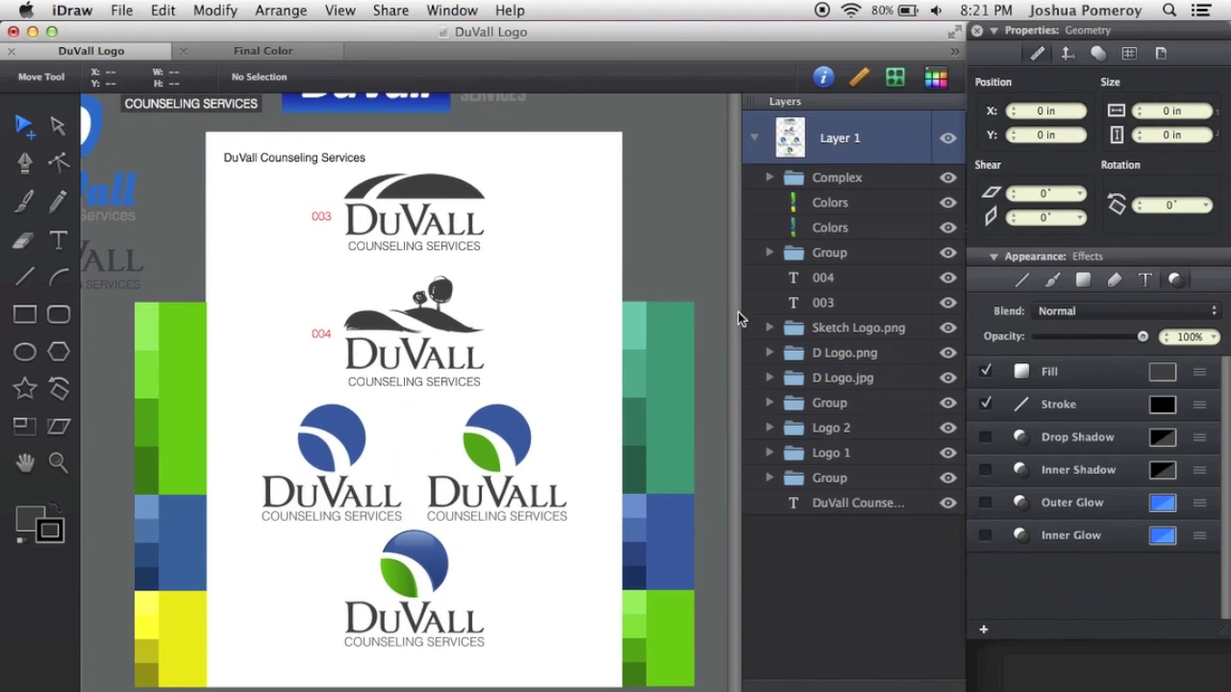
{"action": "left_click", "coordinate": [167, 535]}
- Switch to Paletton in Chrome and build an adjacent-colors palette at hue 227° with complement and more vivid shades
{"action": "left_click", "coordinate": [824, 678]}
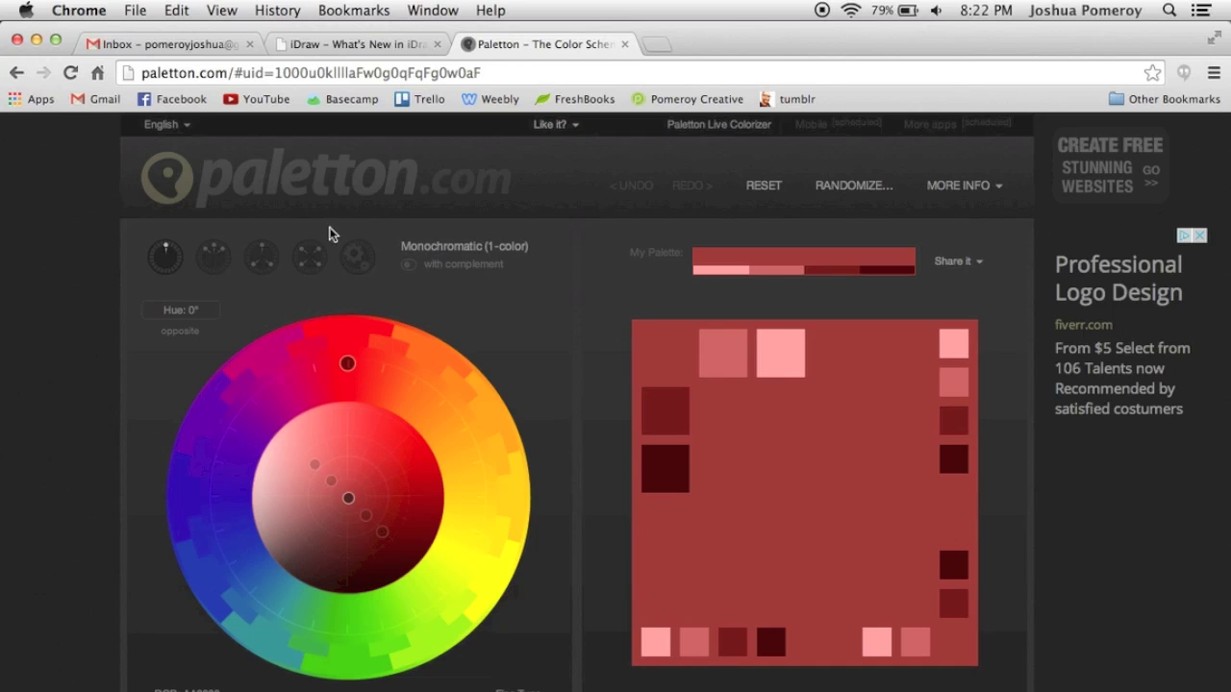
{"action": "left_click", "coordinate": [215, 257]}
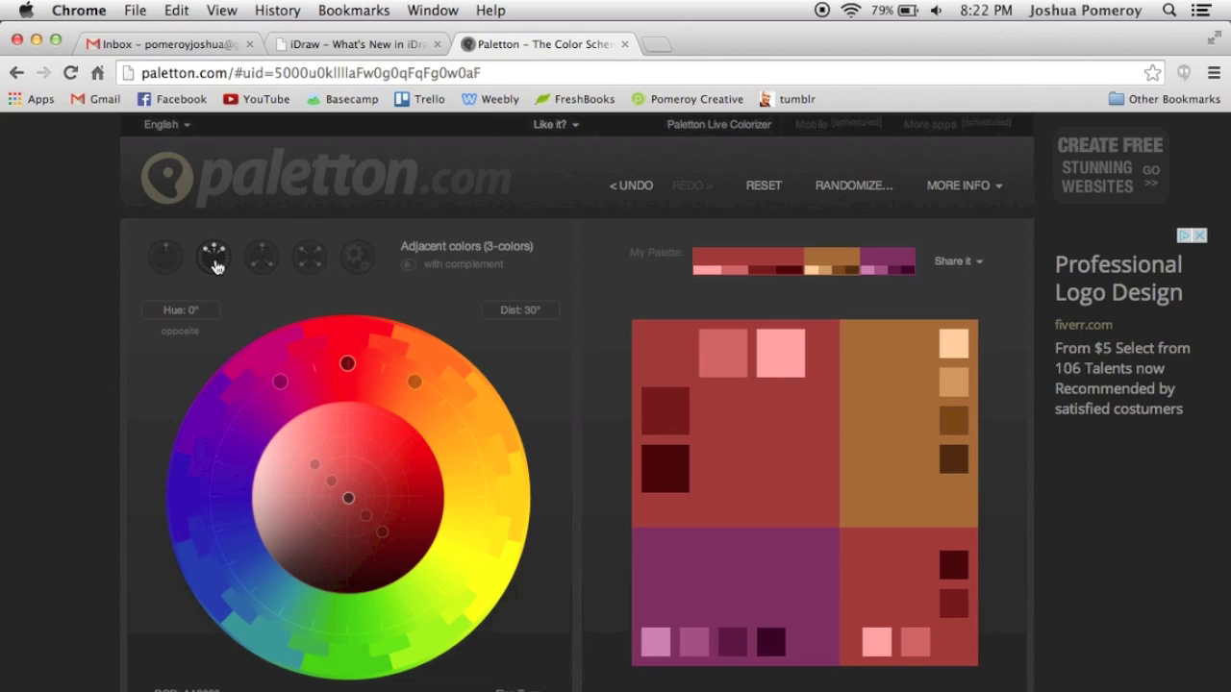
{"action": "left_click_drag", "start_coordinate": [350, 368], "coordinate": [248, 597]}
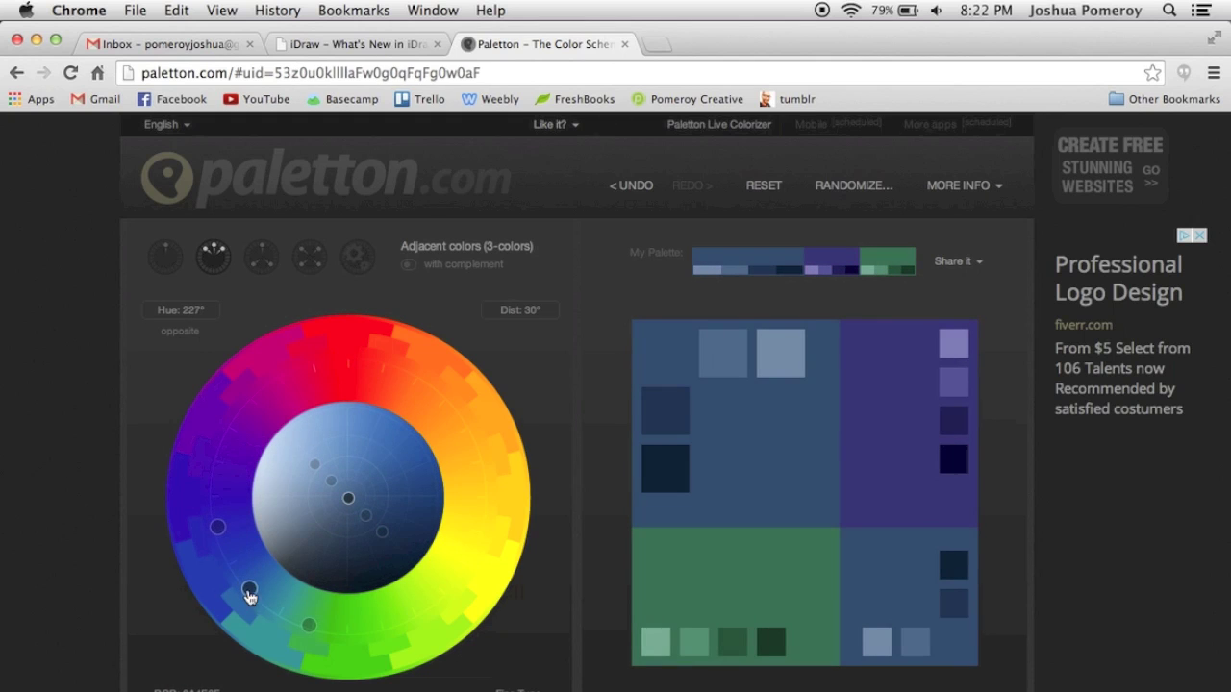
{"action": "left_click", "coordinate": [410, 271]}
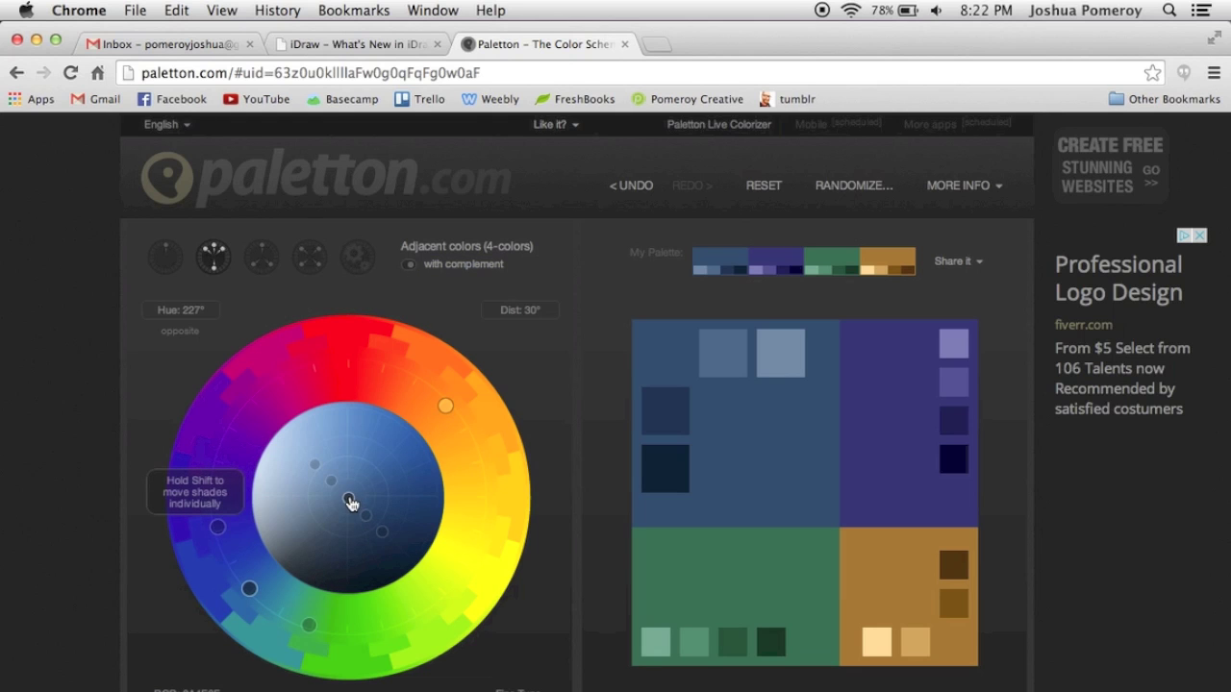
{"action": "left_click_drag", "start_coordinate": [352, 503], "coordinate": [371, 483]}
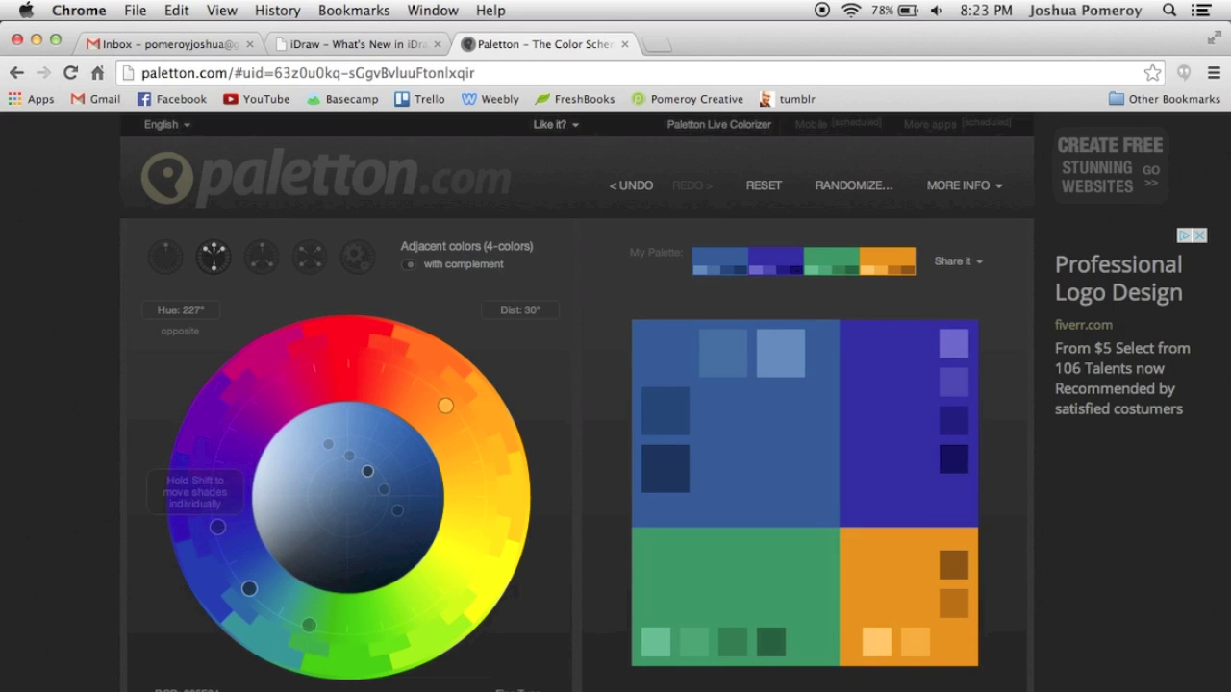
- Export the palette's color swatches as a 400 × 75 PNG image
{"action": "left_click", "coordinate": [962, 688]}
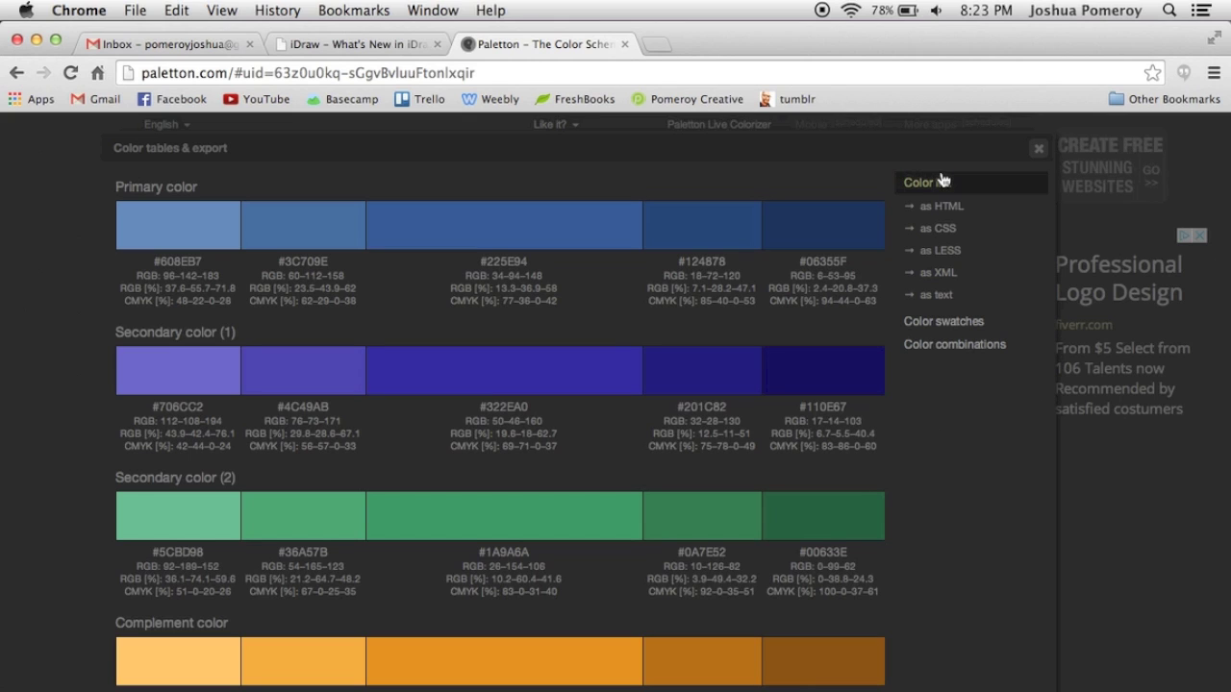
{"action": "left_click", "coordinate": [921, 327]}
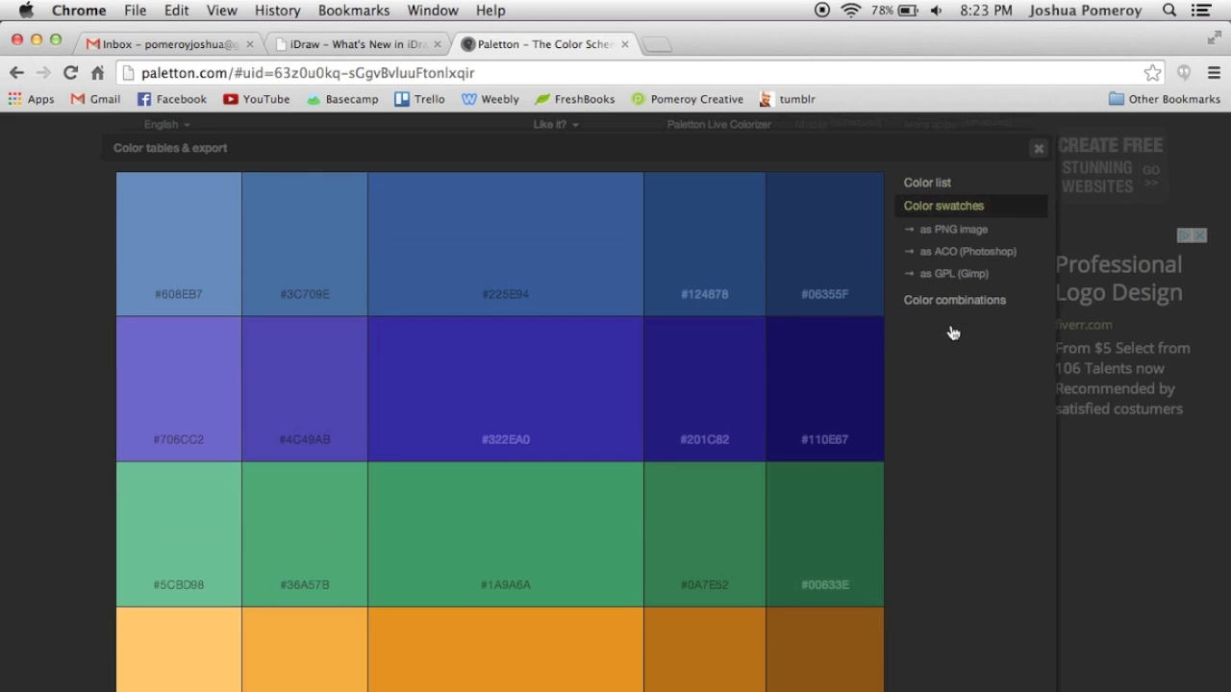
{"action": "left_click", "coordinate": [971, 233]}
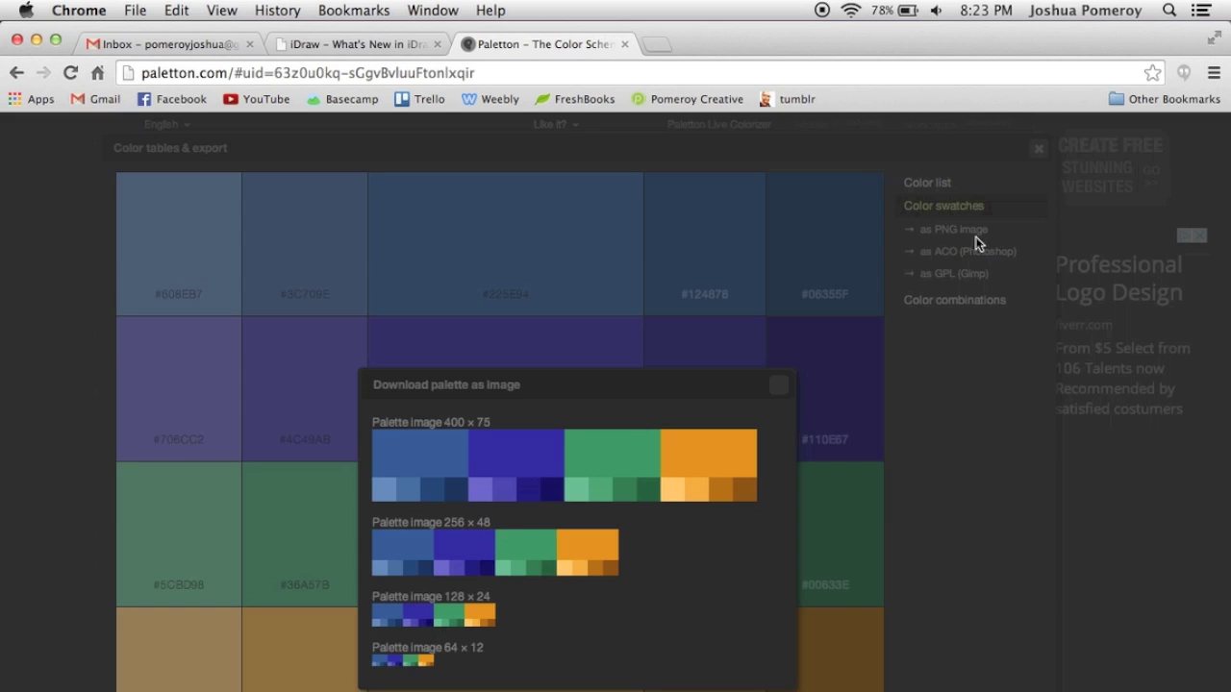
{"action": "left_click", "coordinate": [522, 453]}
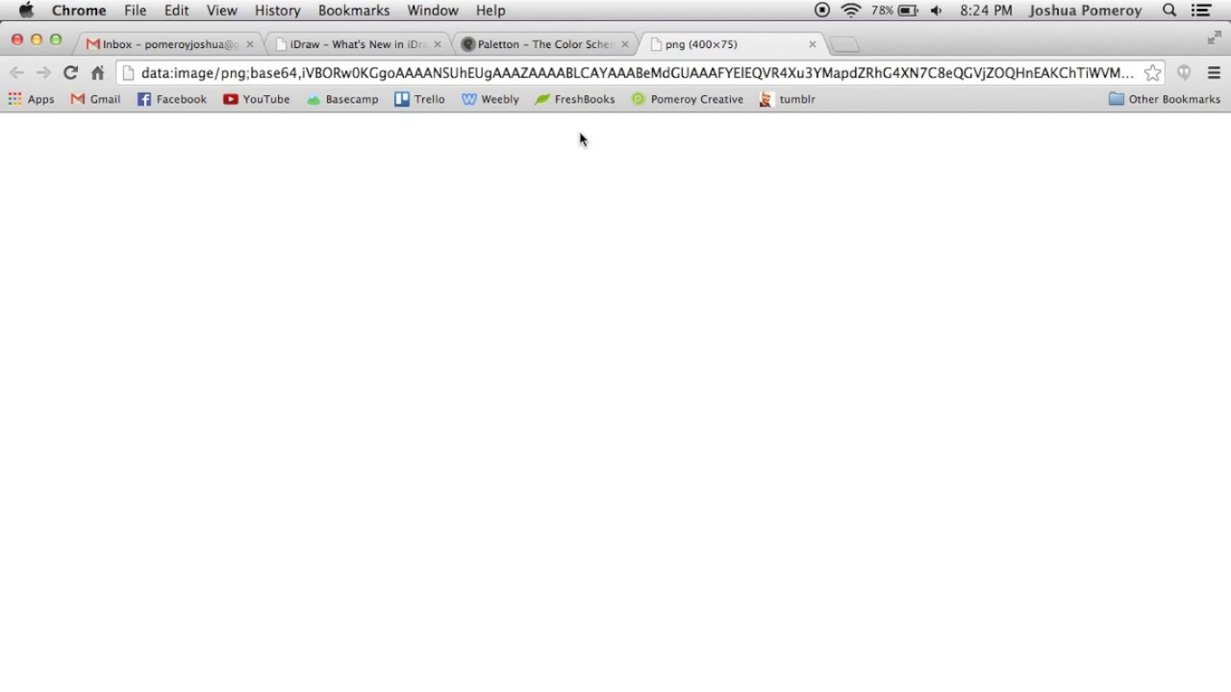
- Copy the 400 × 75 palette image and paste it into the DuVall Logo document in iDraw
{"action": "left_click", "coordinate": [573, 49]}
{"action": "left_click", "coordinate": [711, 48]}
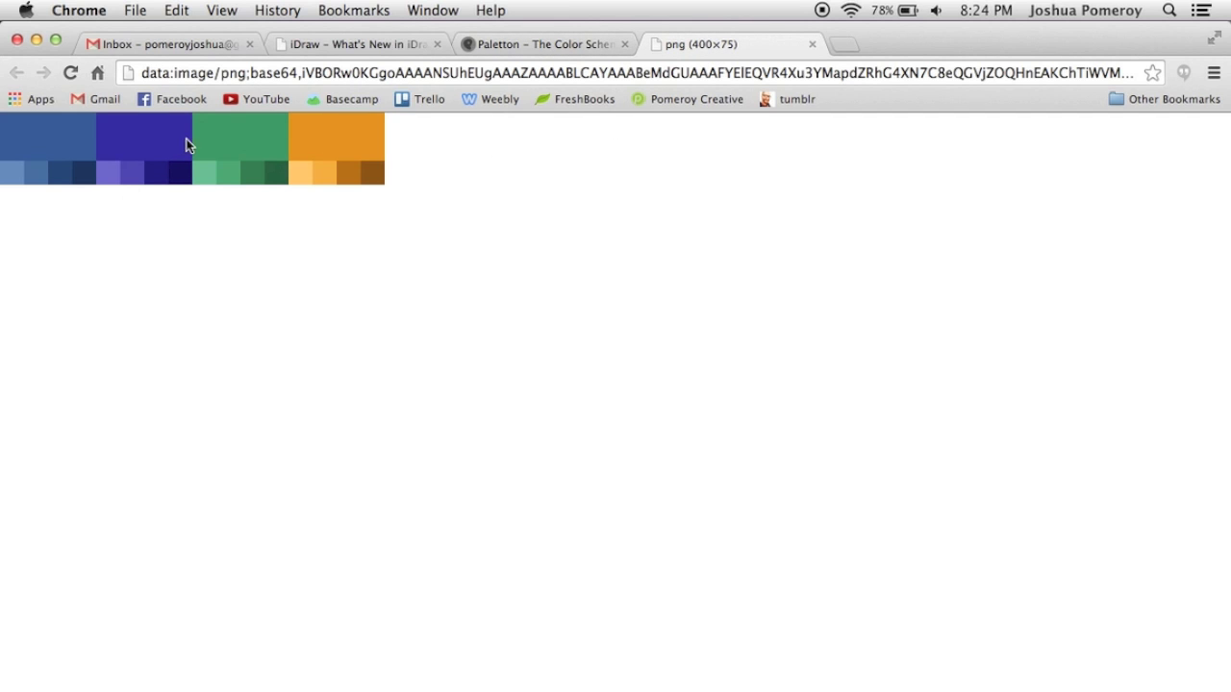
{"action": "right_click", "coordinate": [226, 151]}
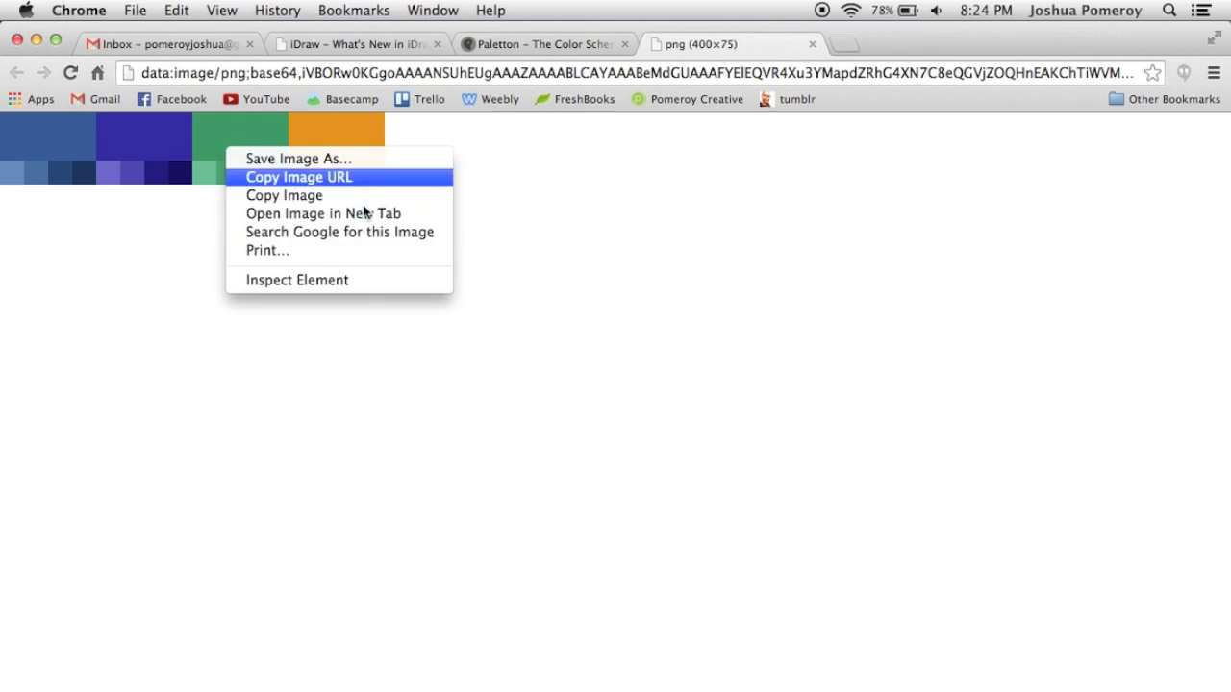
{"action": "left_click", "coordinate": [409, 196]}
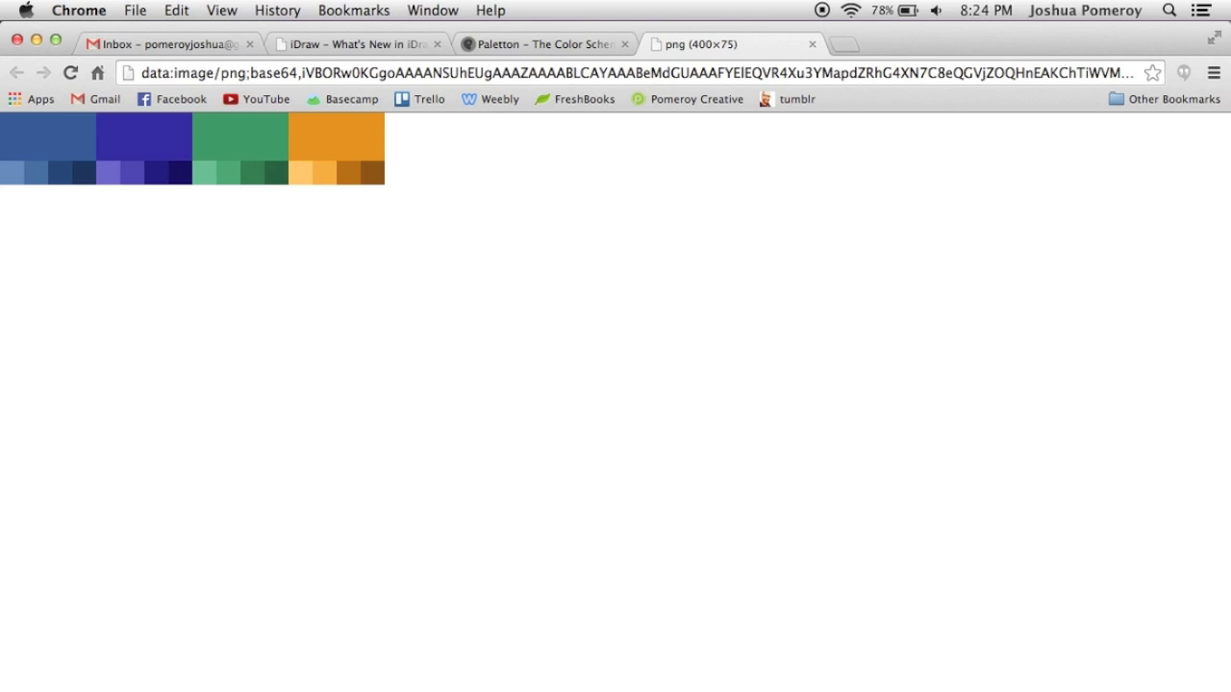
{"action": "left_click", "coordinate": [894, 685]}
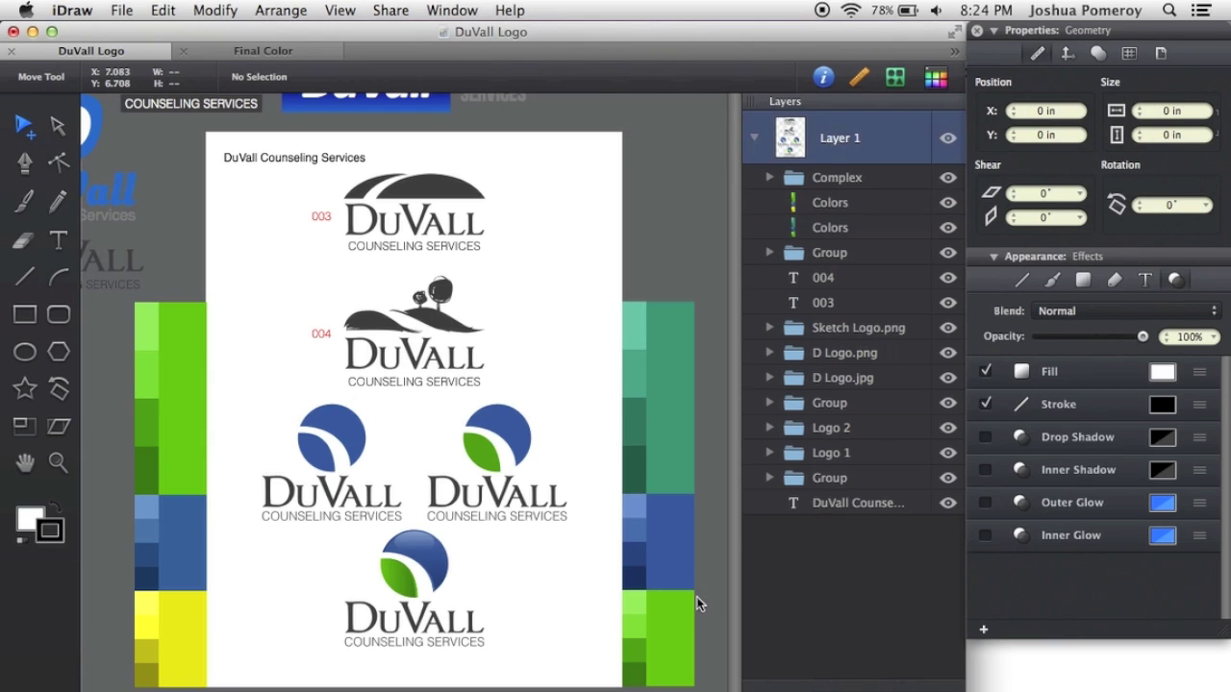
{"action": "key", "text": "super+v"}
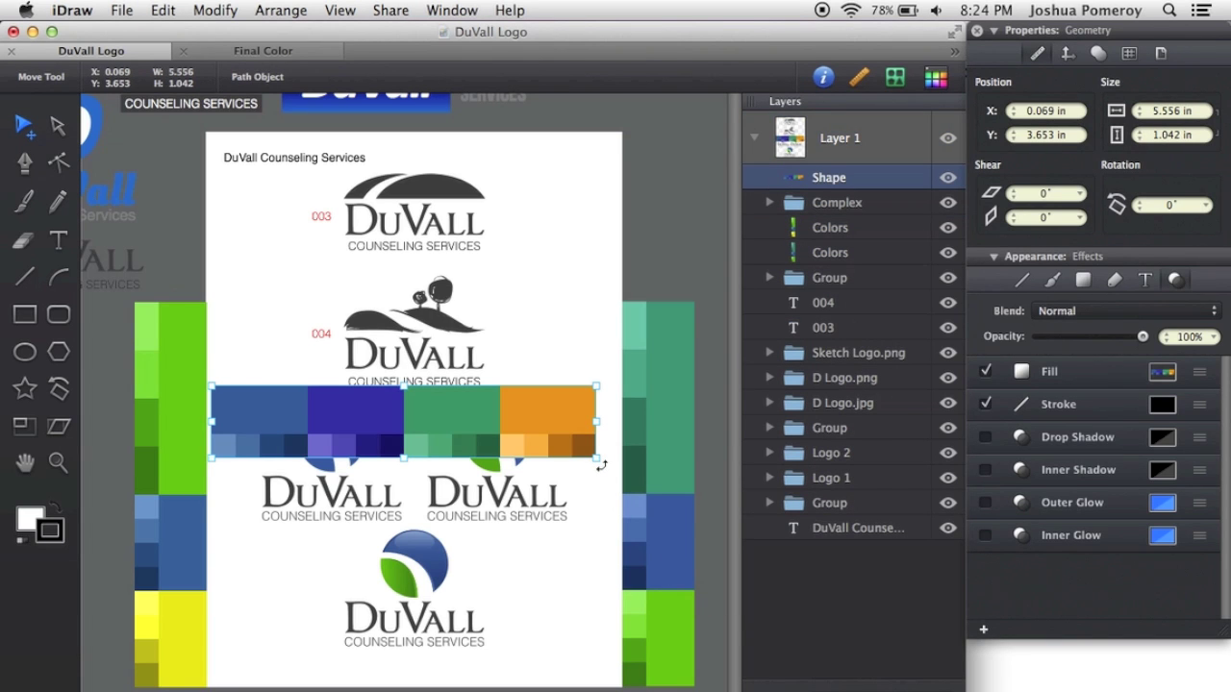
- Rotate the pasted palette to -90° and place it beside the existing color strip to the right of the page
{"action": "left_click_drag", "start_coordinate": [601, 465], "coordinate": [357, 601]}
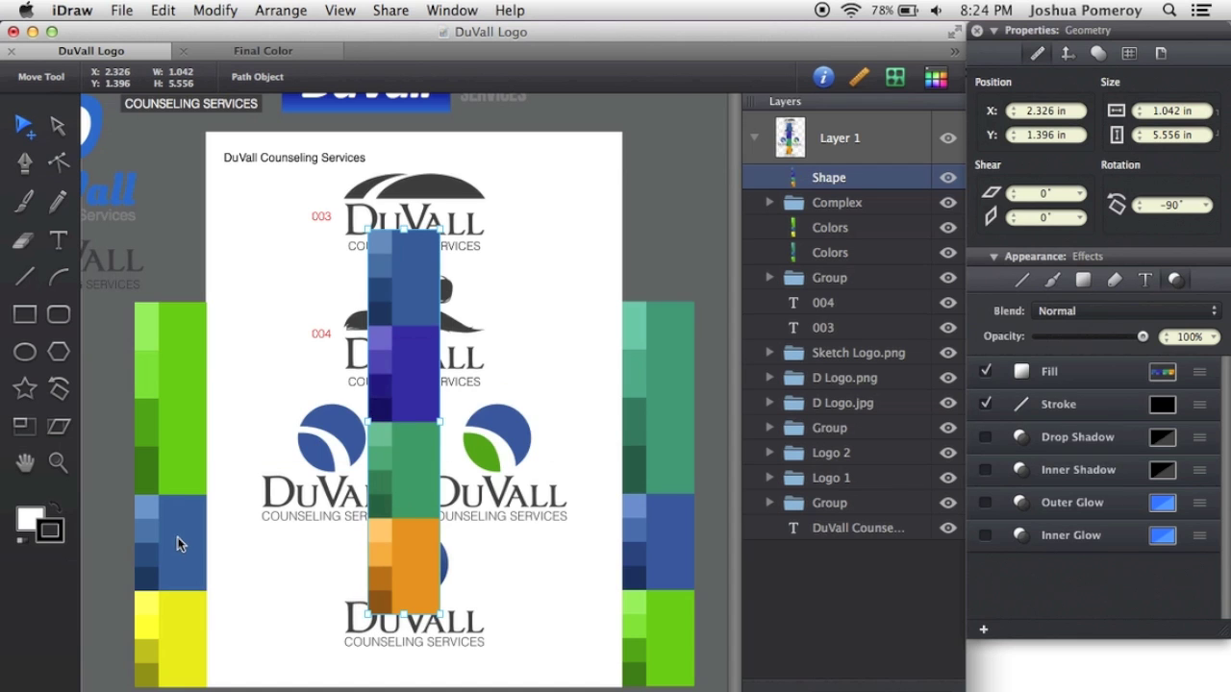
{"action": "left_click_drag", "start_coordinate": [419, 499], "coordinate": [725, 550]}
{"action": "left_click", "coordinate": [630, 640]}
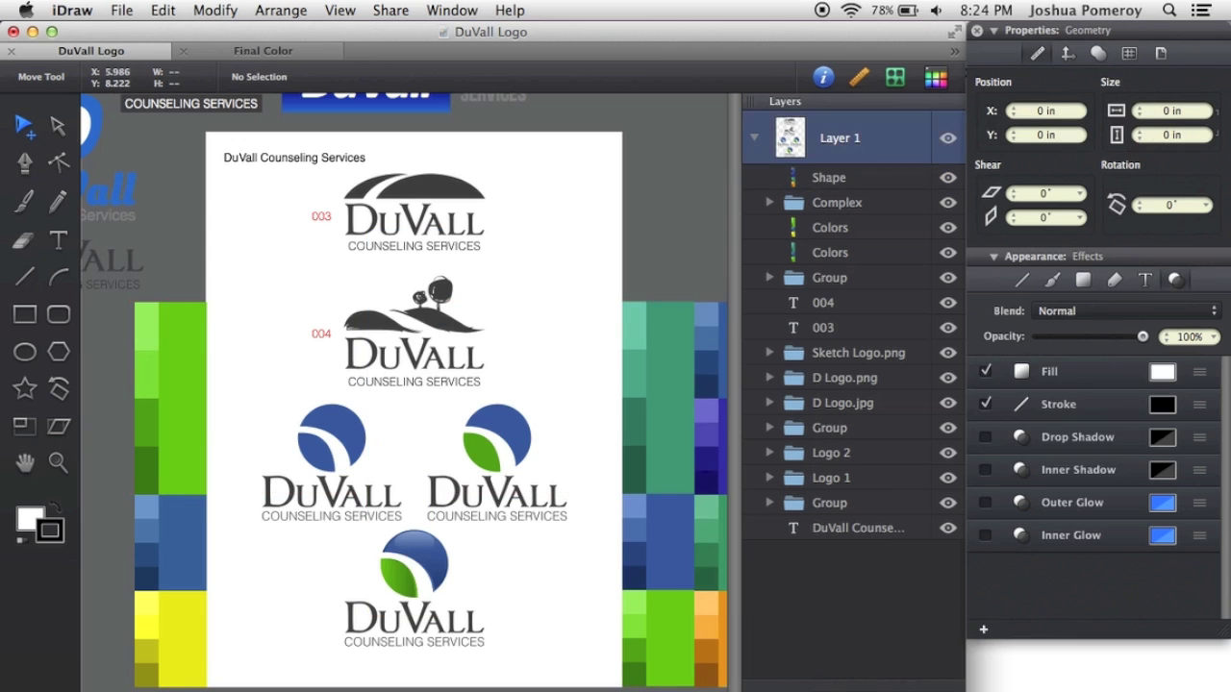
{"action": "left_click_drag", "start_coordinate": [616, 594], "coordinate": [593, 600]}
{"action": "scroll", "coordinate": [596, 594], "scroll_direction": "right", "scroll_amount": 3}
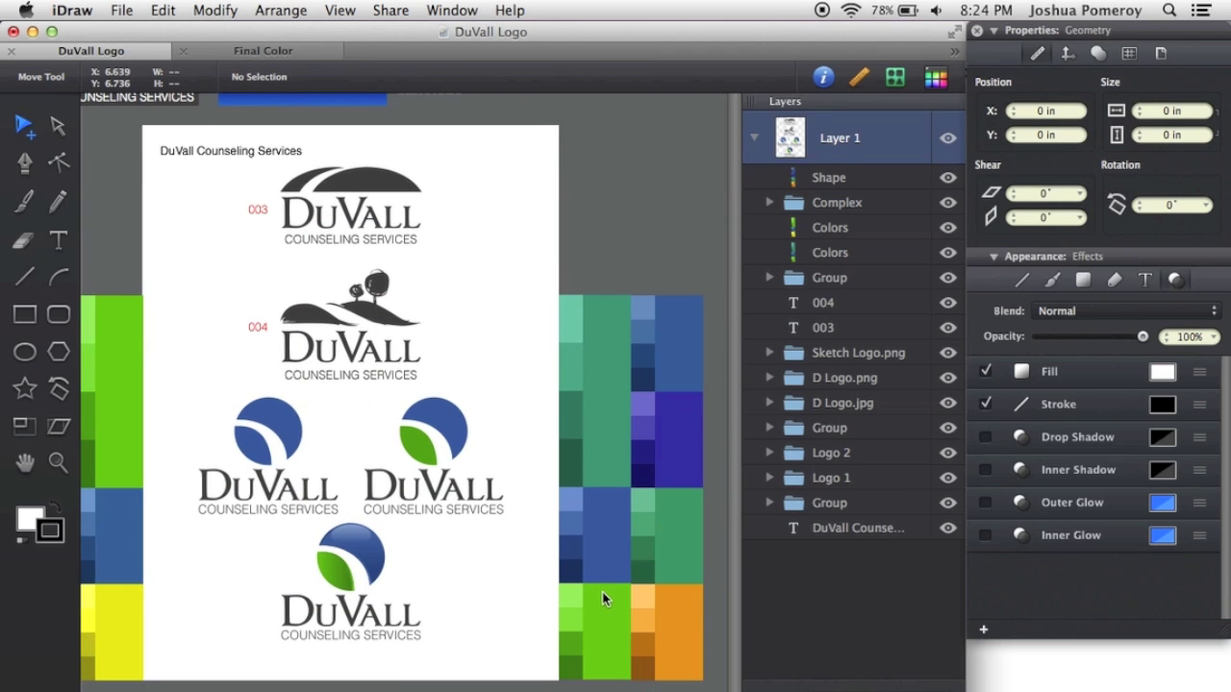
- Recolor the blue circle in the logo with the green leaf using the purple sampled from the pasted Paletton palette
{"action": "left_click", "coordinate": [457, 430]}
{"action": "left_click", "coordinate": [1161, 372]}
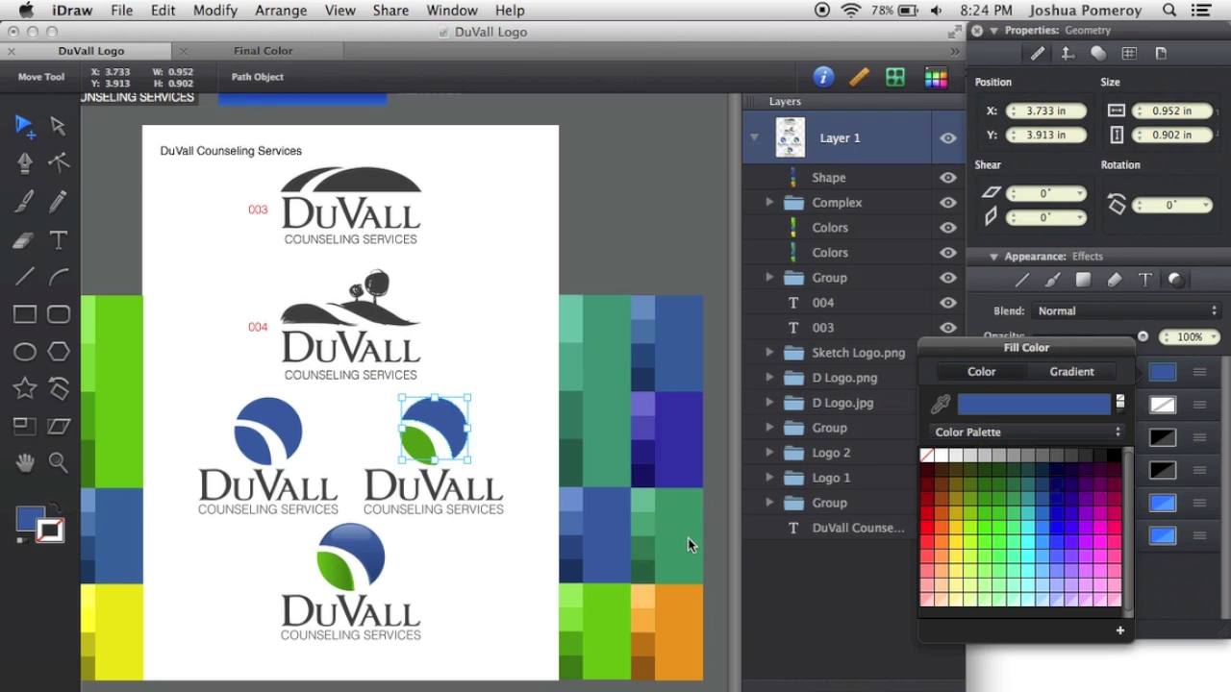
{"action": "left_click", "coordinate": [940, 403]}
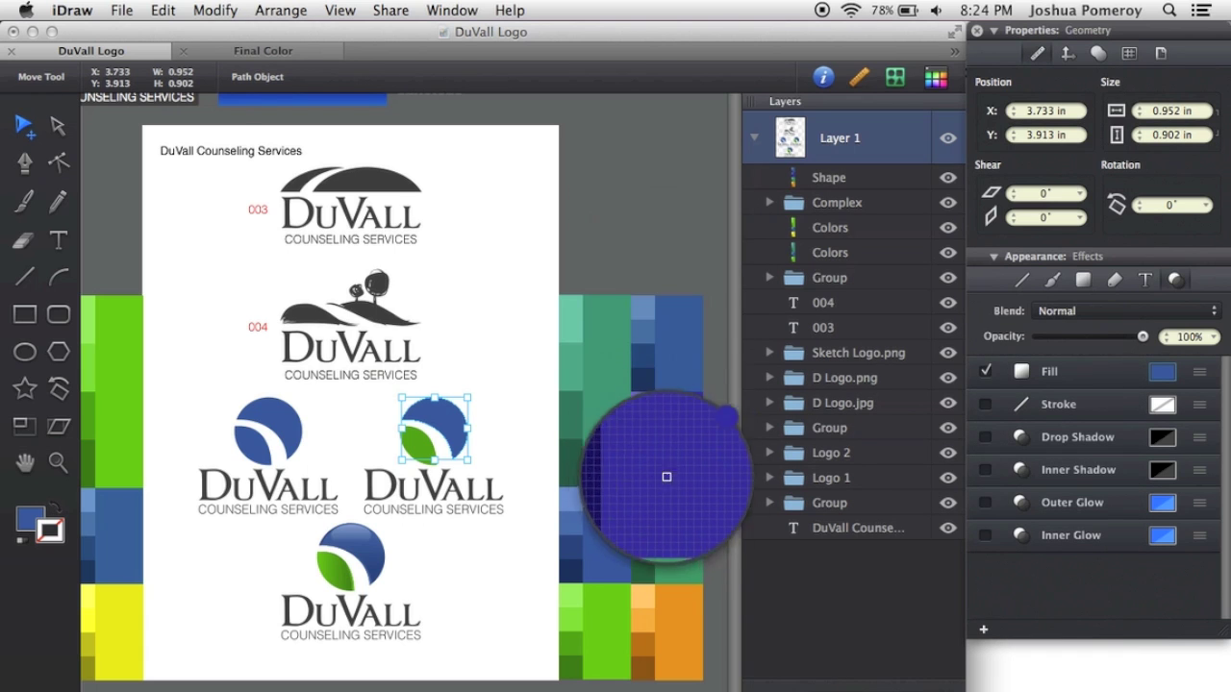
{"action": "left_click", "coordinate": [660, 445]}
{"action": "left_click", "coordinate": [607, 199]}
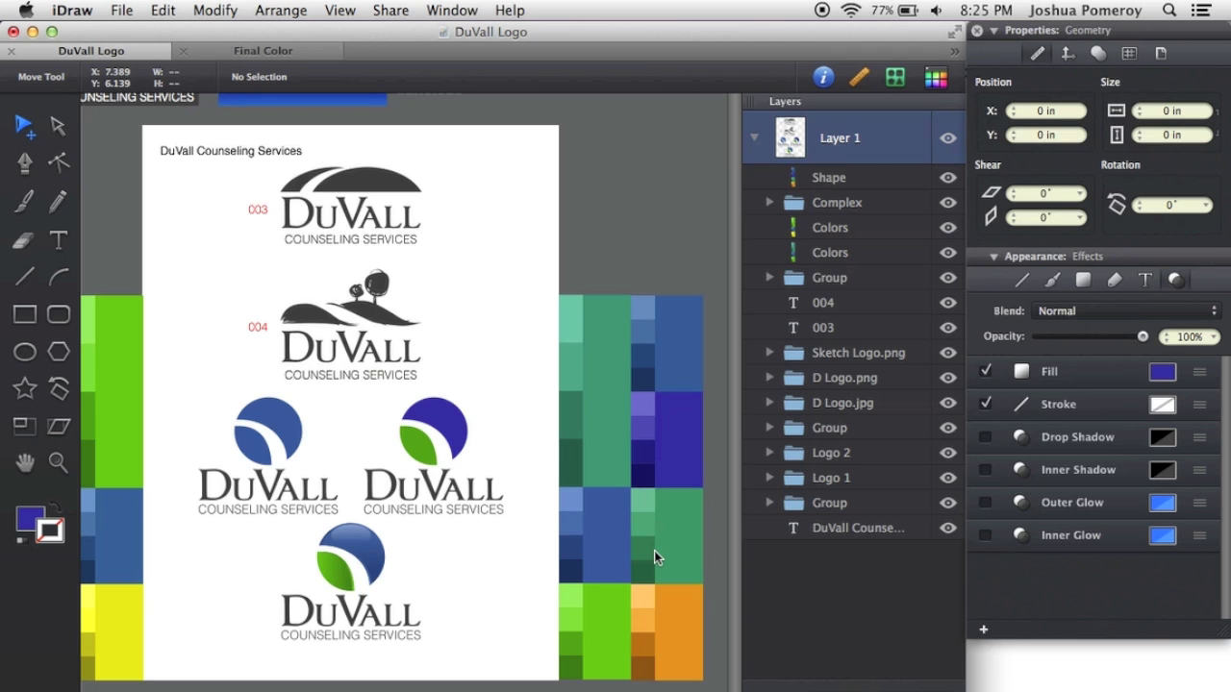
- Switch to Paletton in Chrome, close the palette image download dialog and export the color list as HTML
{"action": "key", "text": "ctrl+Up"}
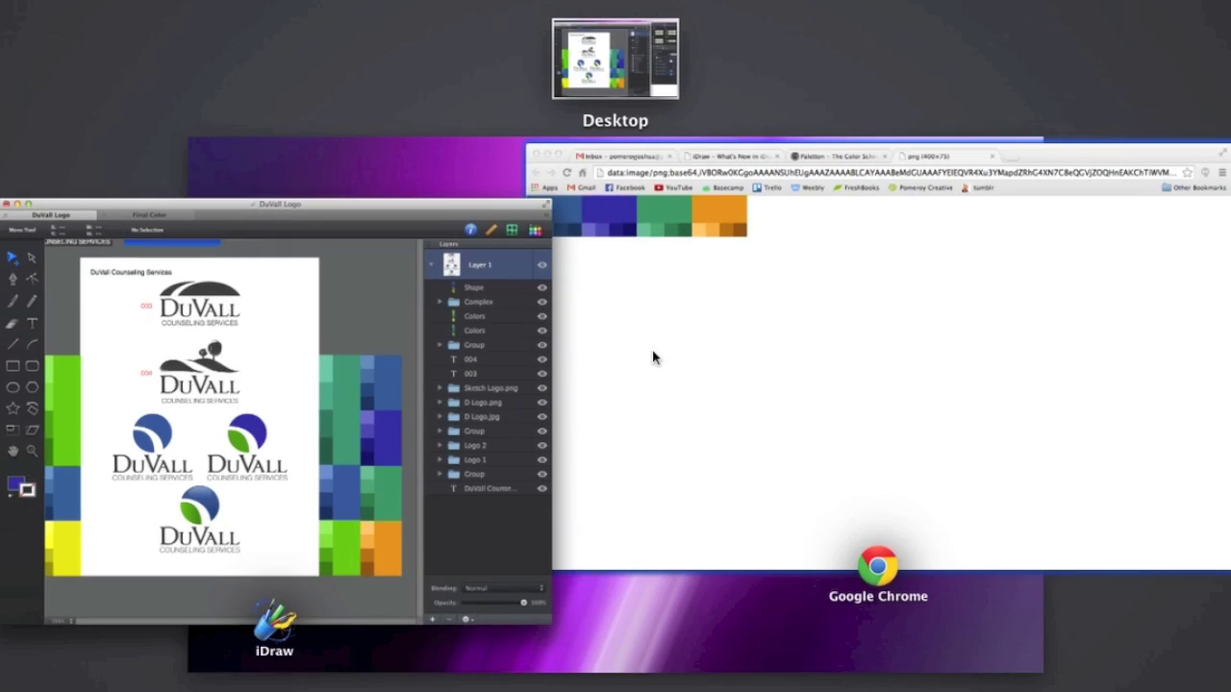
{"action": "left_click", "coordinate": [834, 332]}
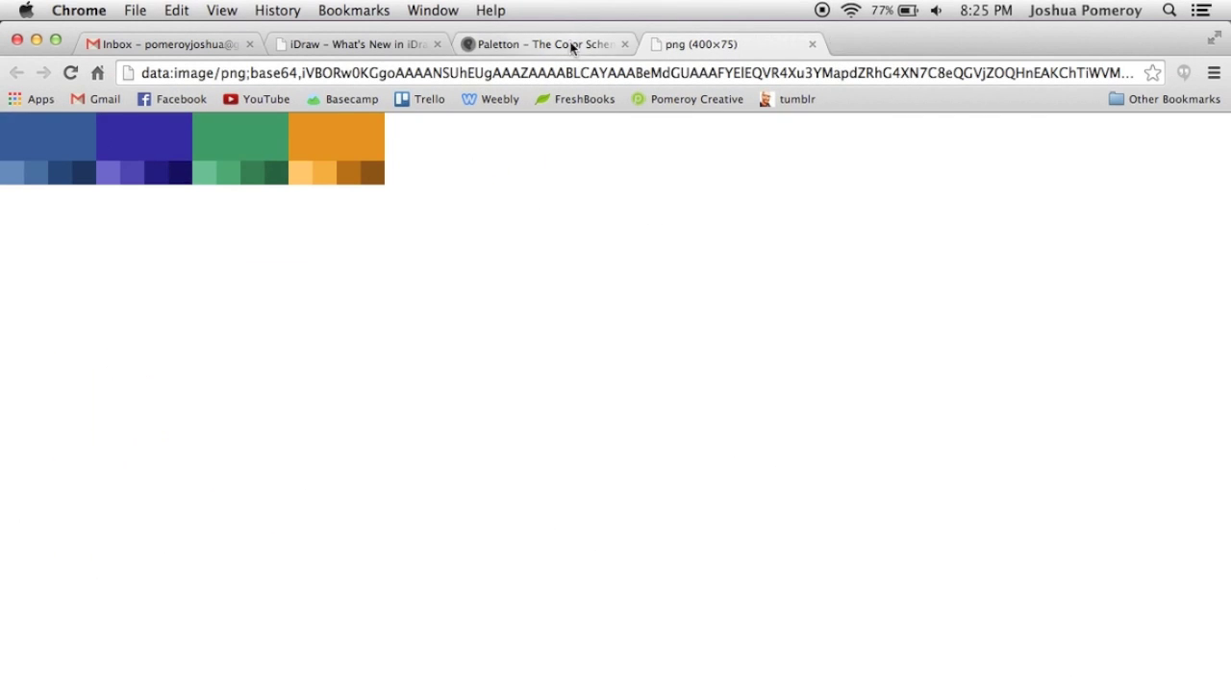
{"action": "left_click", "coordinate": [571, 45]}
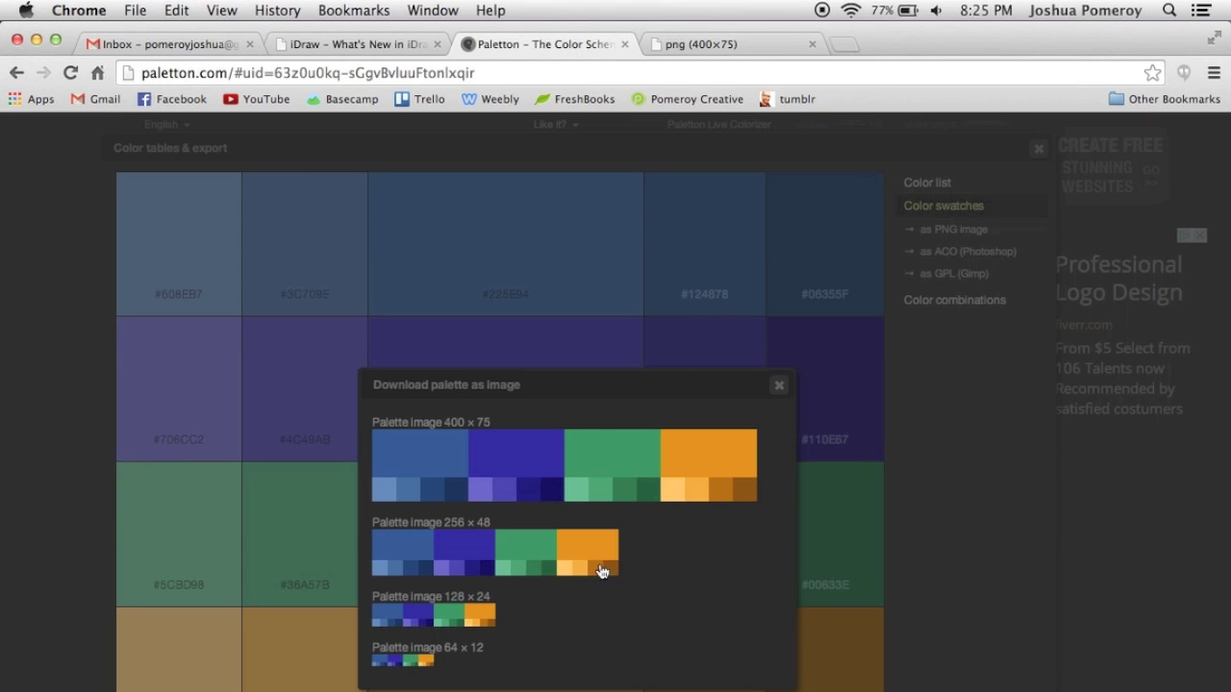
{"action": "left_click", "coordinate": [779, 386]}
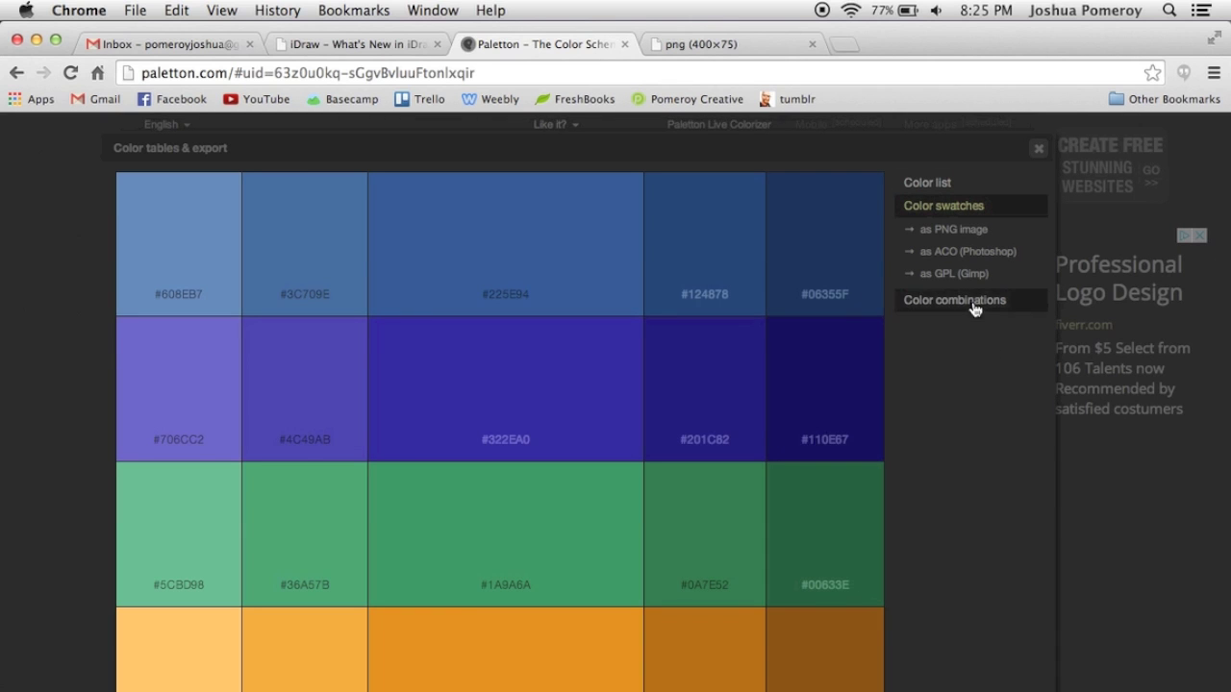
{"action": "left_click", "coordinate": [947, 192]}
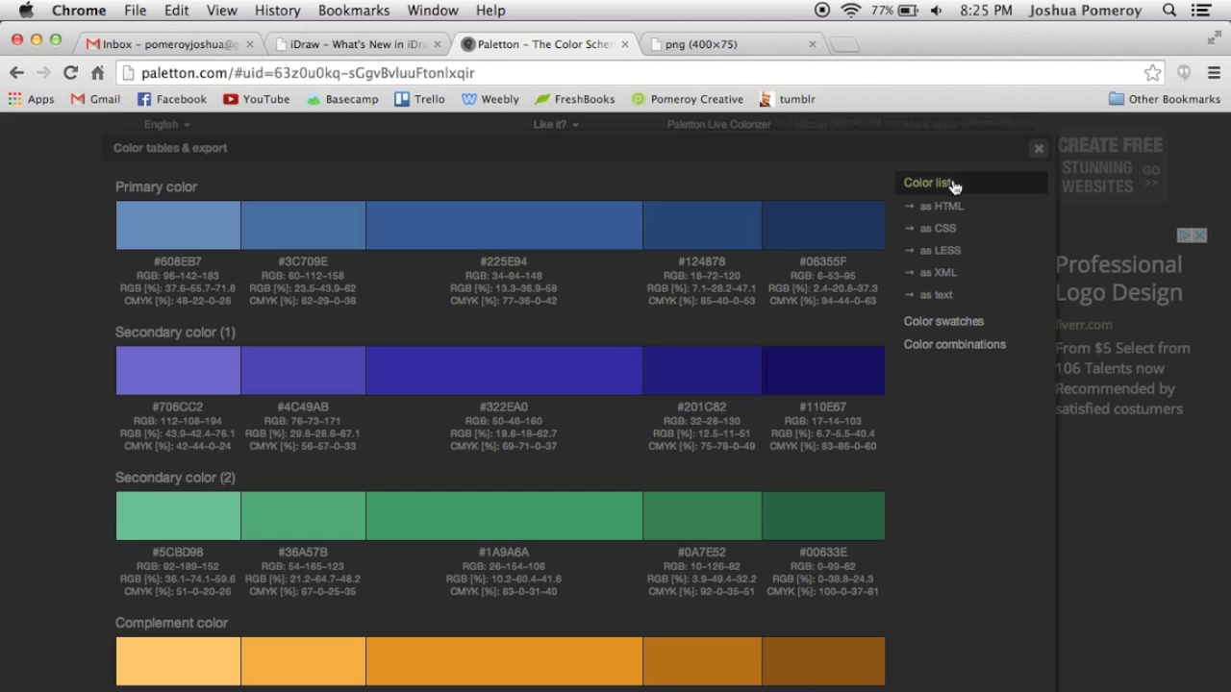
{"action": "left_click", "coordinate": [942, 206]}
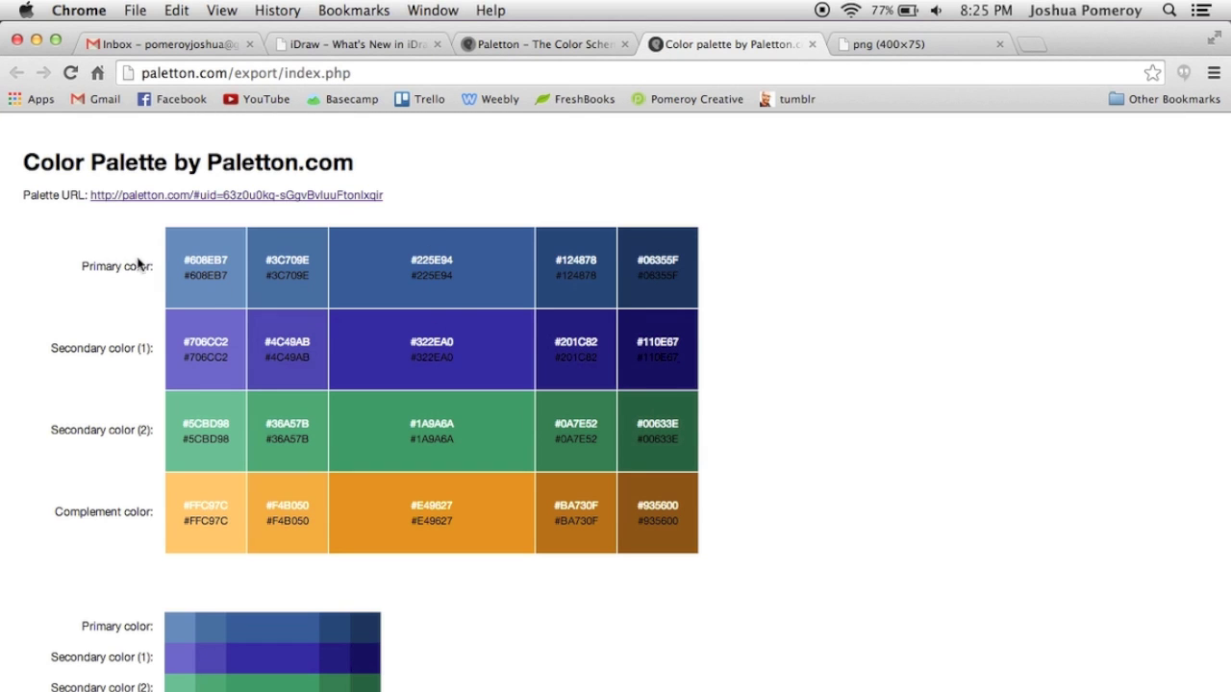
- Examine the exported Paletton HTML page, including its hex color codes and the compact palette preview below the table
{"action": "left_click_drag", "start_coordinate": [186, 260], "coordinate": [229, 262]}
{"action": "left_click", "coordinate": [214, 278]}
{"action": "scroll", "coordinate": [353, 346], "scroll_direction": "down", "scroll_amount": 3}
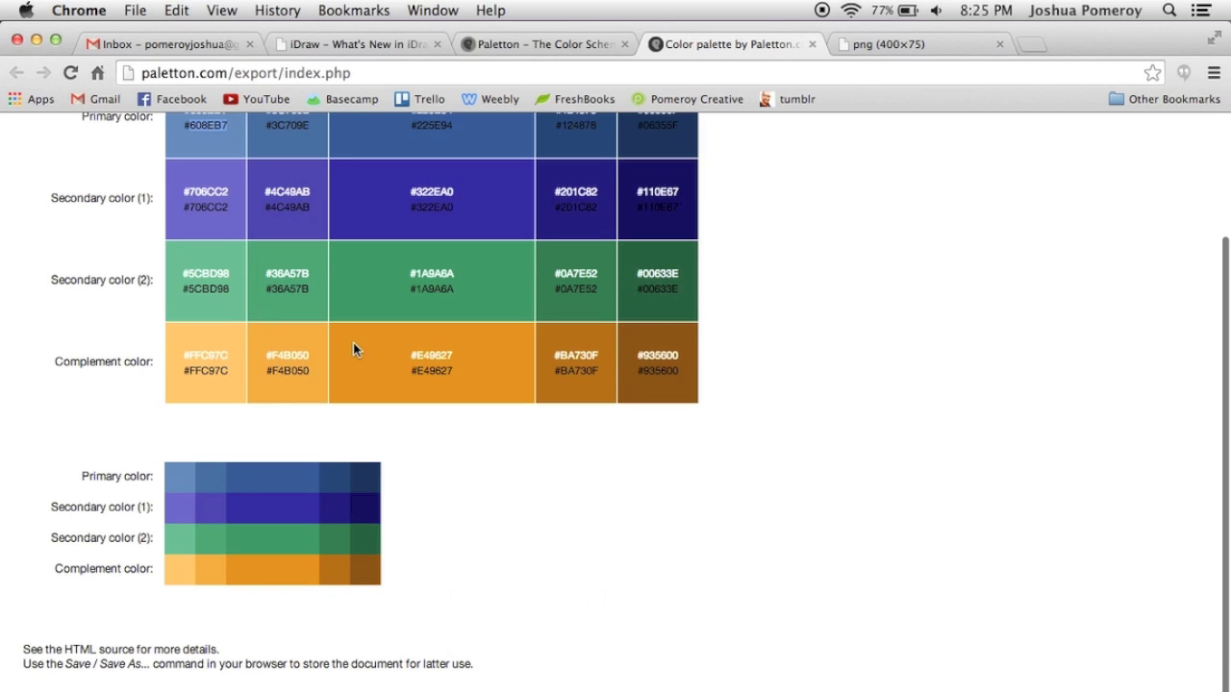
{"action": "left_click_drag", "start_coordinate": [276, 501], "coordinate": [348, 515]}
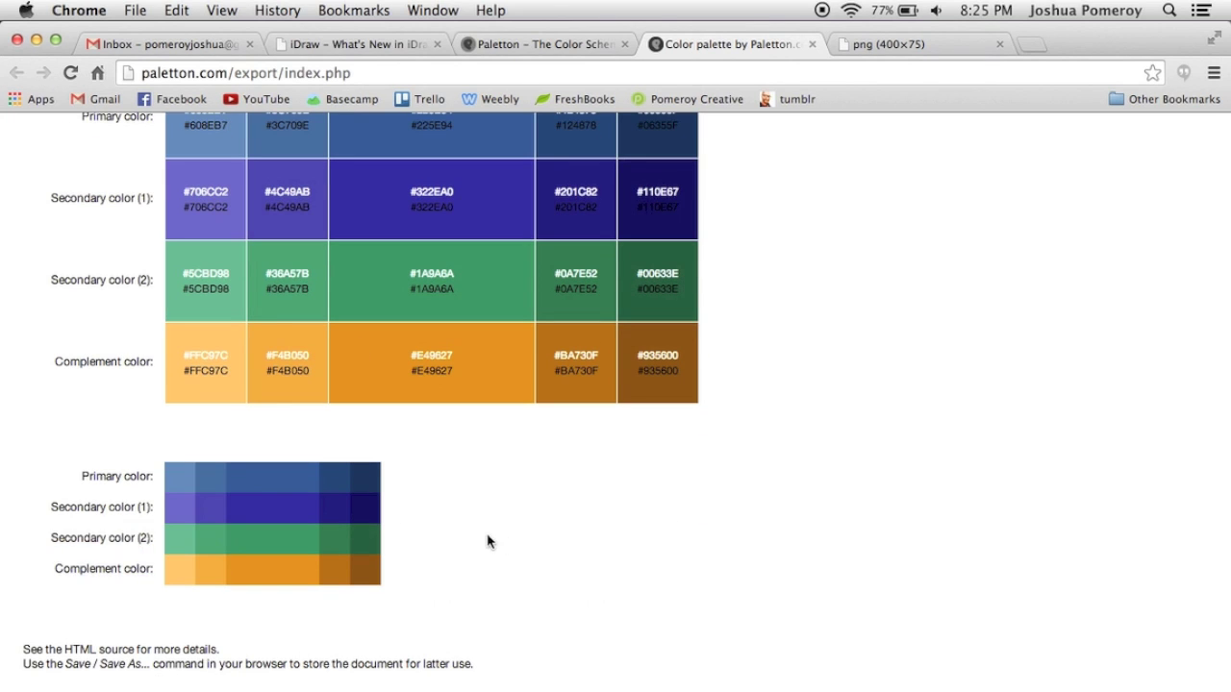
{"action": "scroll", "coordinate": [741, 514], "scroll_direction": "up", "scroll_amount": 3}
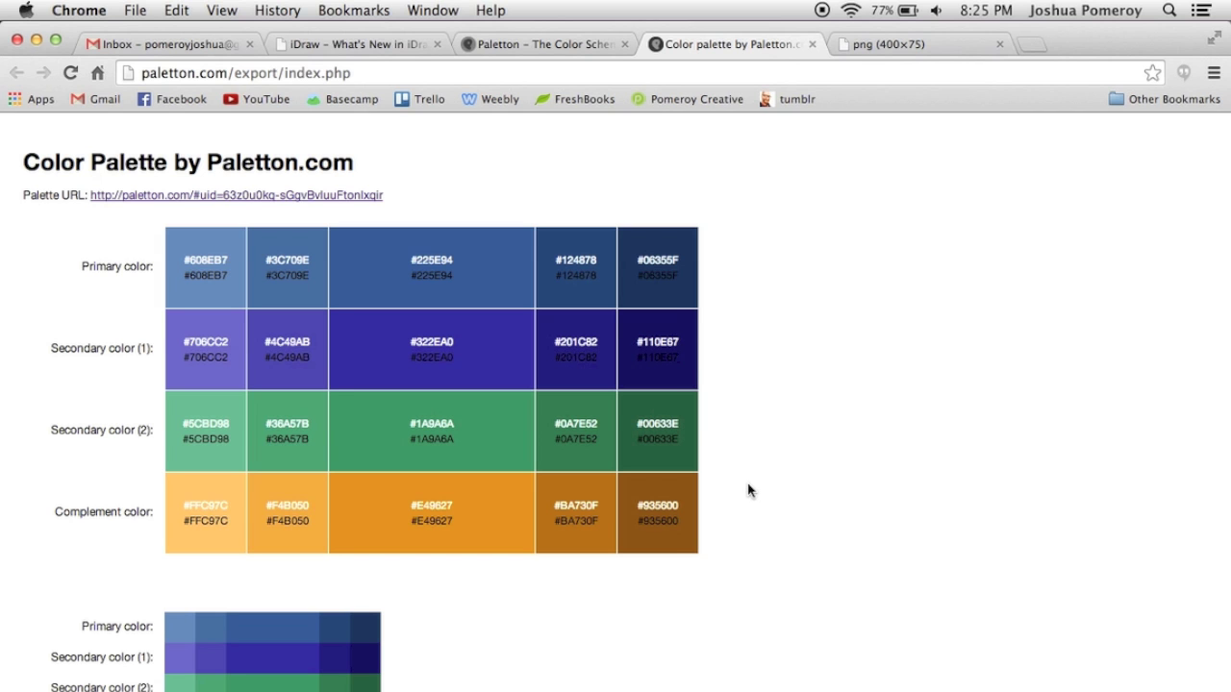
{"action": "key", "text": "ctrl+Up"}
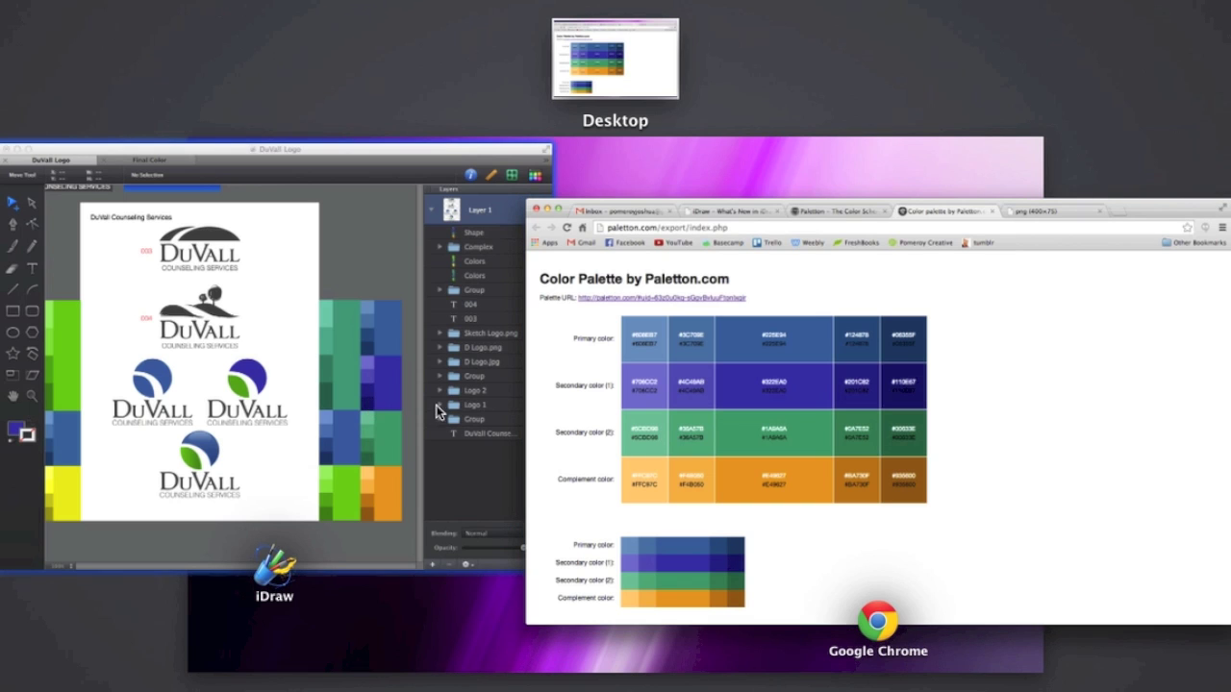
{"action": "left_click", "coordinate": [670, 415]}
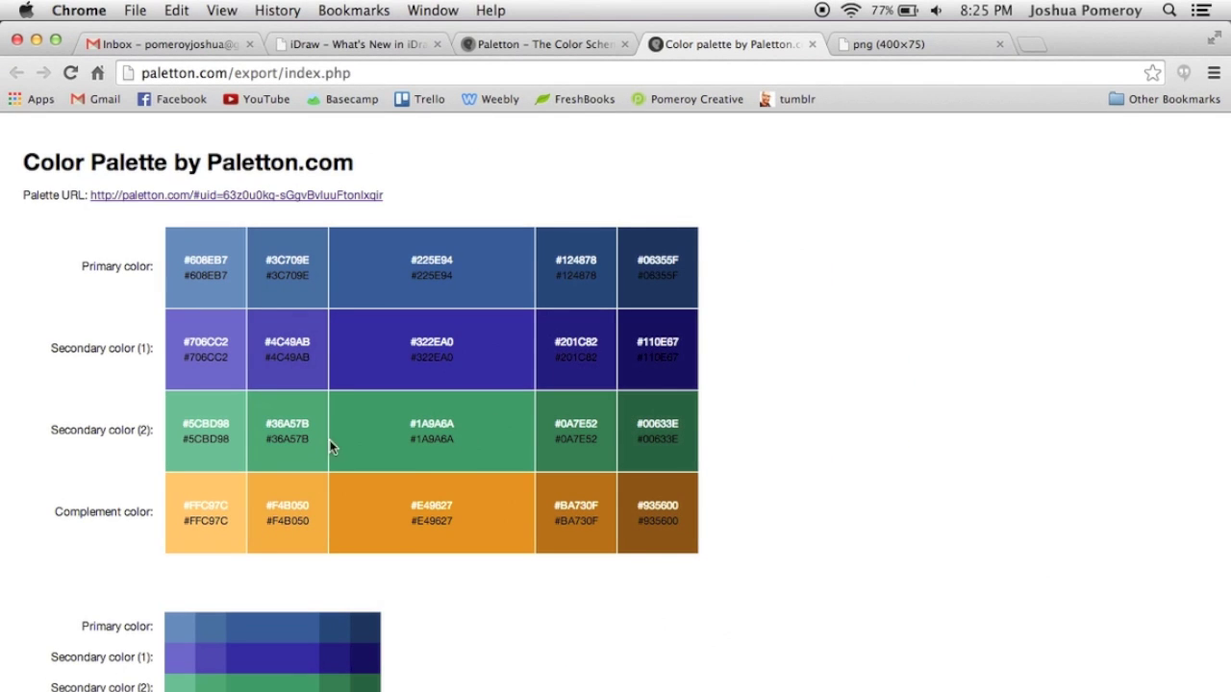
{"action": "scroll", "coordinate": [234, 664], "scroll_direction": "down", "scroll_amount": 3}
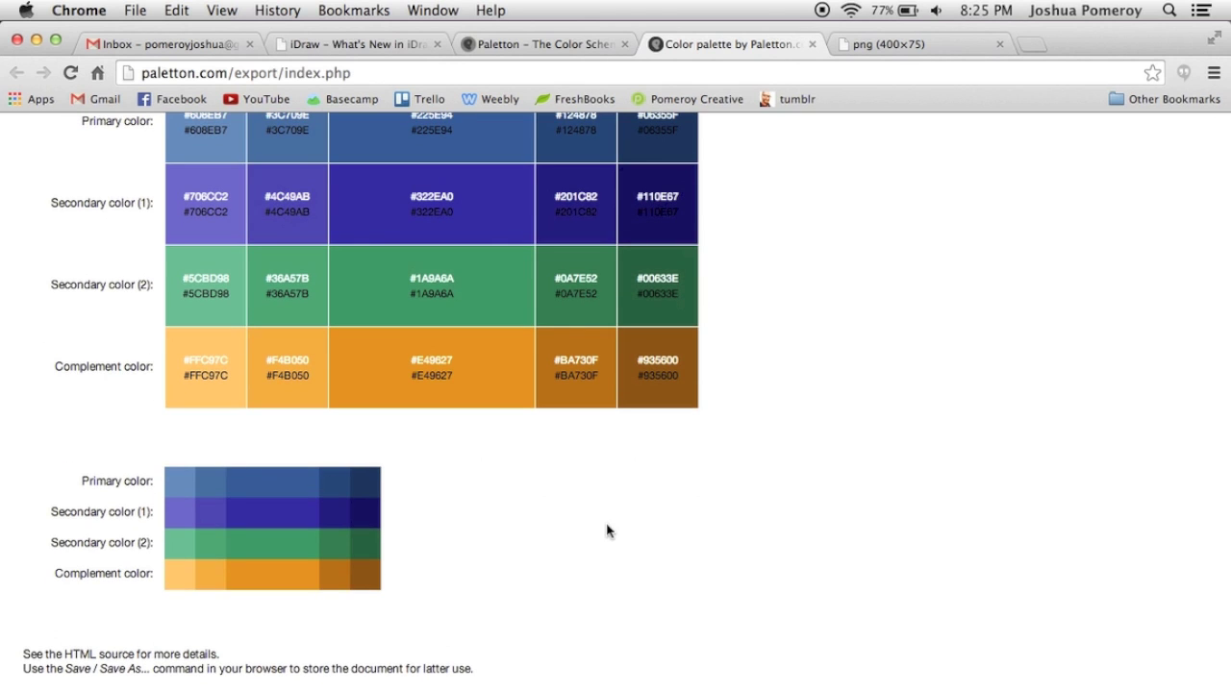
{"action": "scroll", "coordinate": [607, 529], "scroll_direction": "up", "scroll_amount": 3}
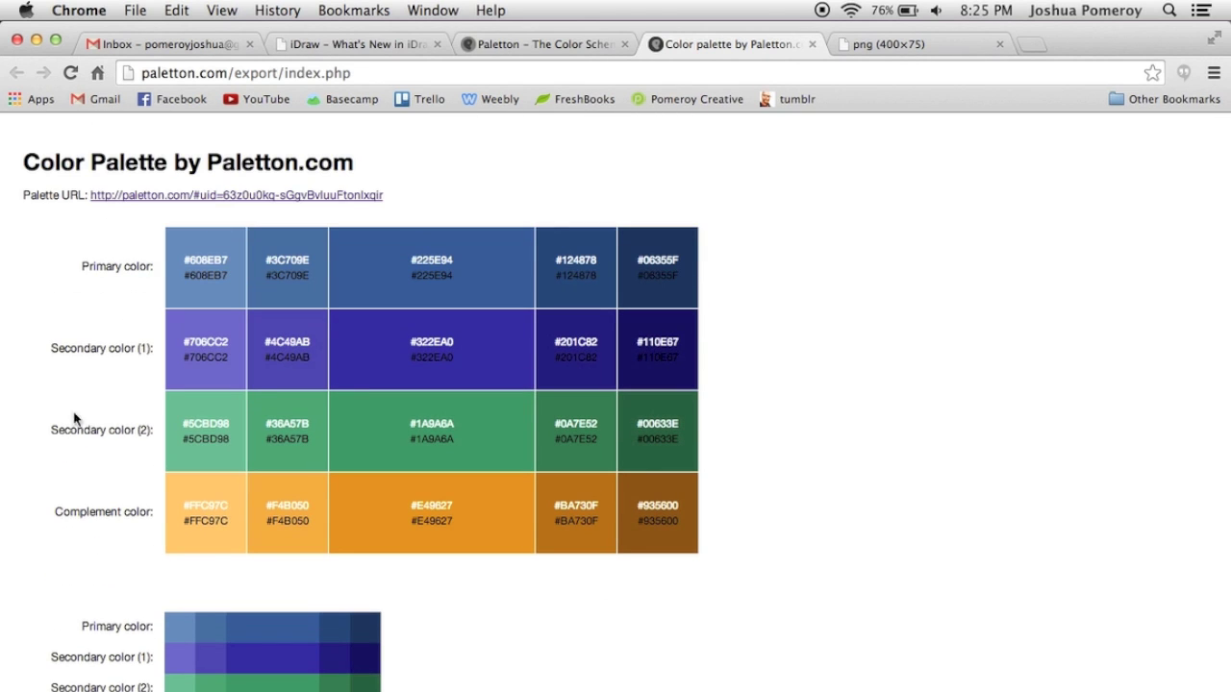
{"action": "scroll", "coordinate": [832, 404], "scroll_direction": "down", "scroll_amount": 3}
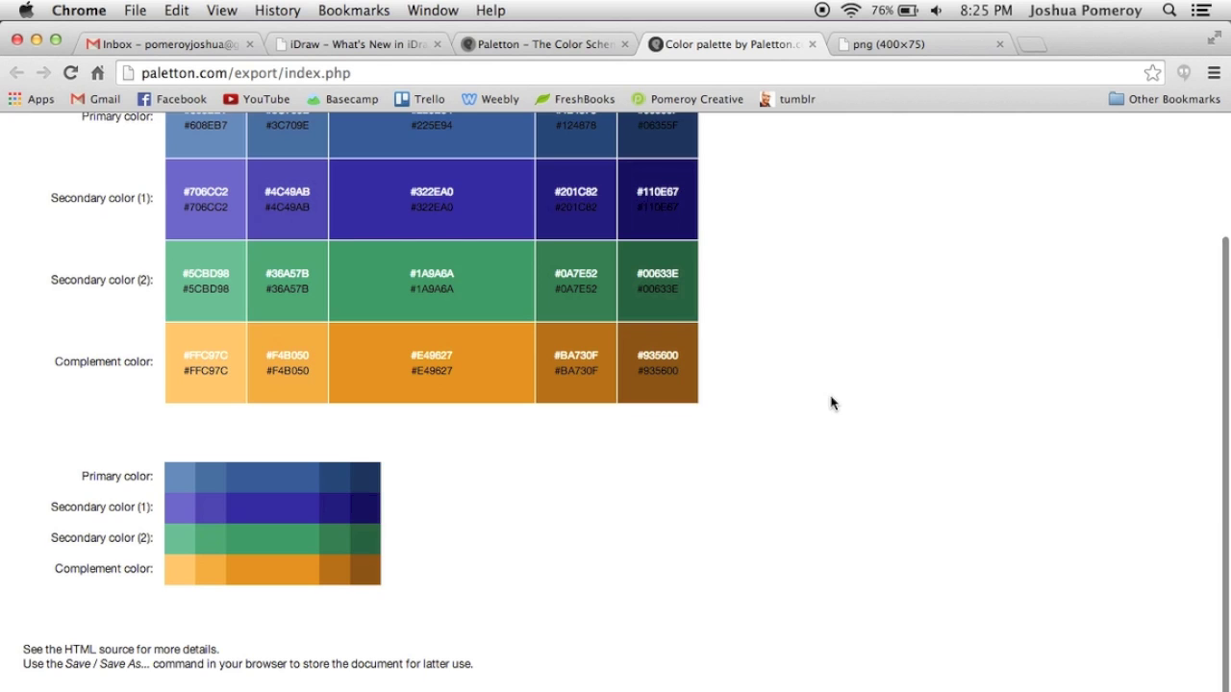
{"action": "scroll", "coordinate": [832, 404], "scroll_direction": "up", "scroll_amount": 3}
- Return to iDraw and recolor the purple circle in the green-leaf logo with the blue sampled from the older palette strip
{"action": "key", "text": "ctrl+Up"}
{"action": "left_click", "coordinate": [273, 384]}
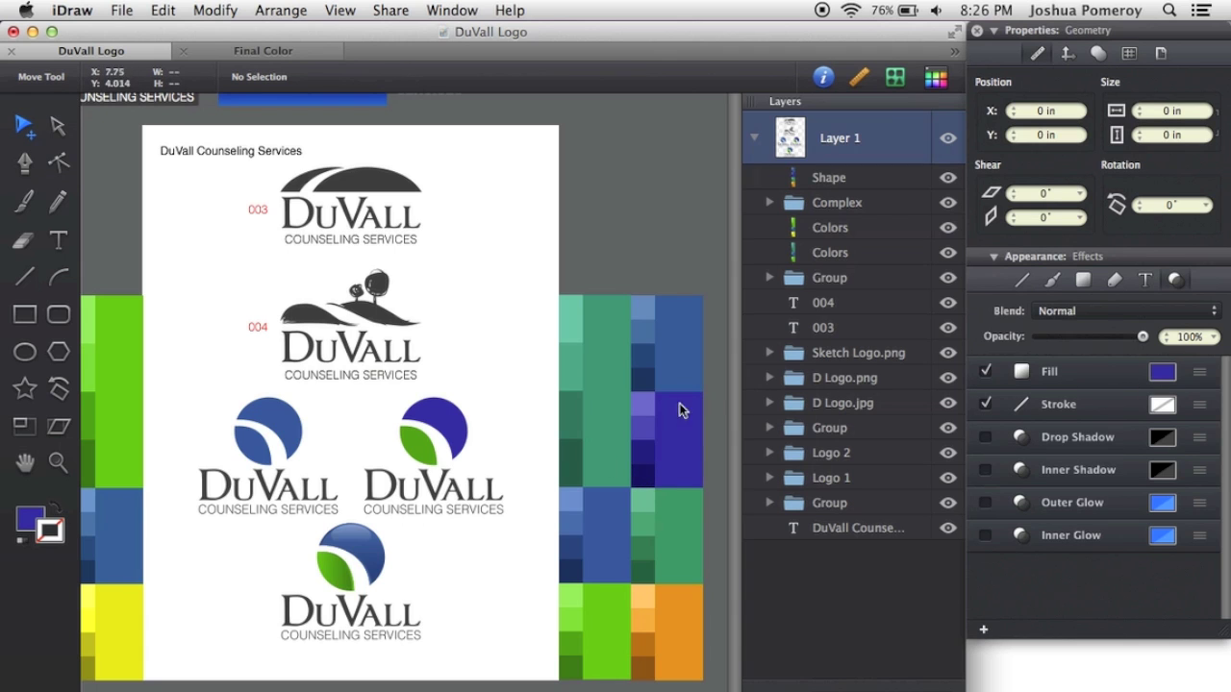
{"action": "left_click", "coordinate": [459, 414]}
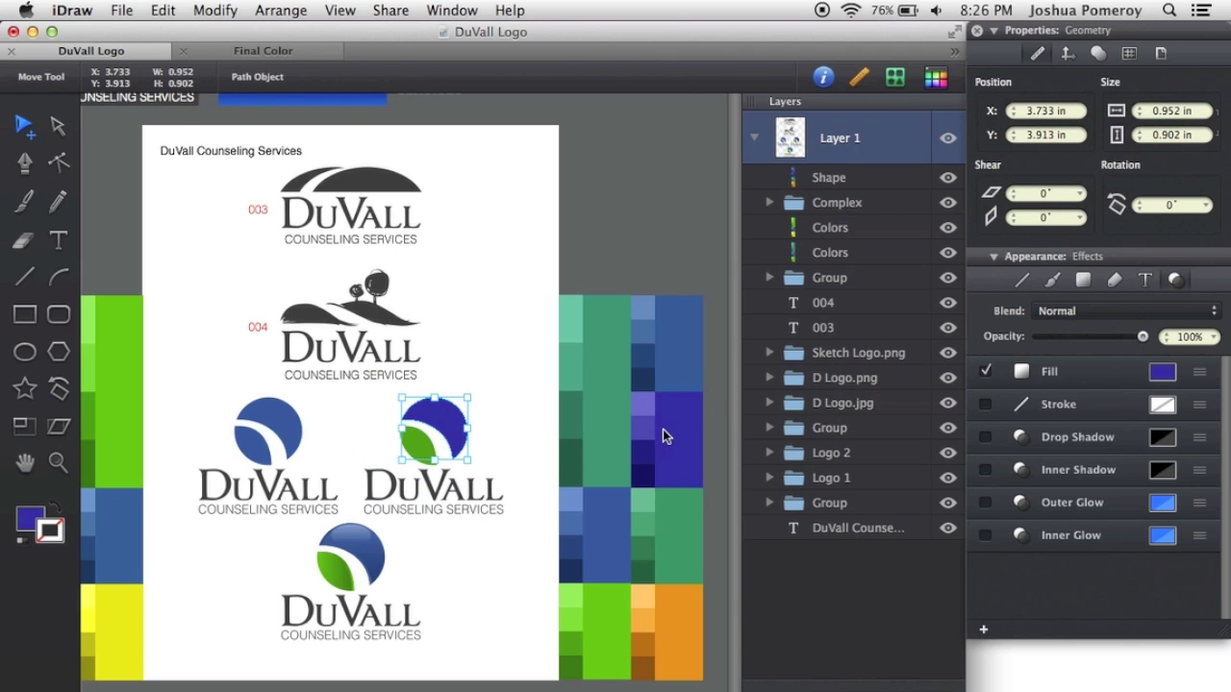
{"action": "left_click", "coordinate": [1161, 371]}
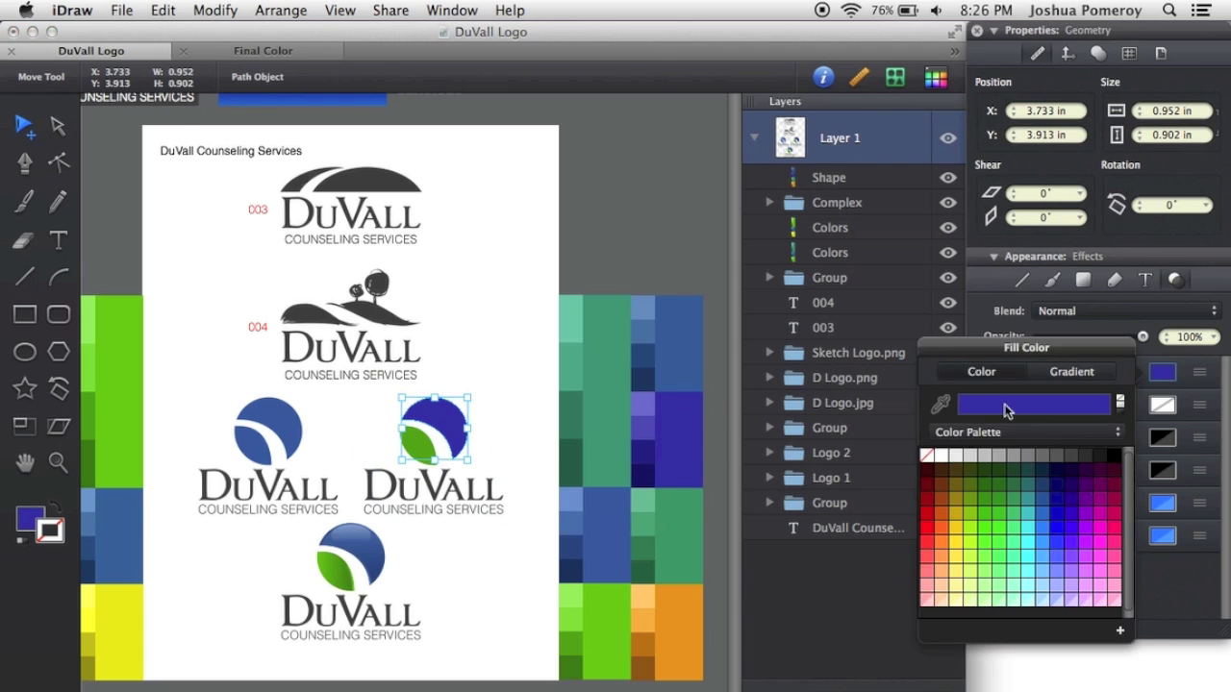
{"action": "left_click", "coordinate": [942, 406]}
{"action": "left_click", "coordinate": [612, 533]}
{"action": "left_click", "coordinate": [641, 191]}
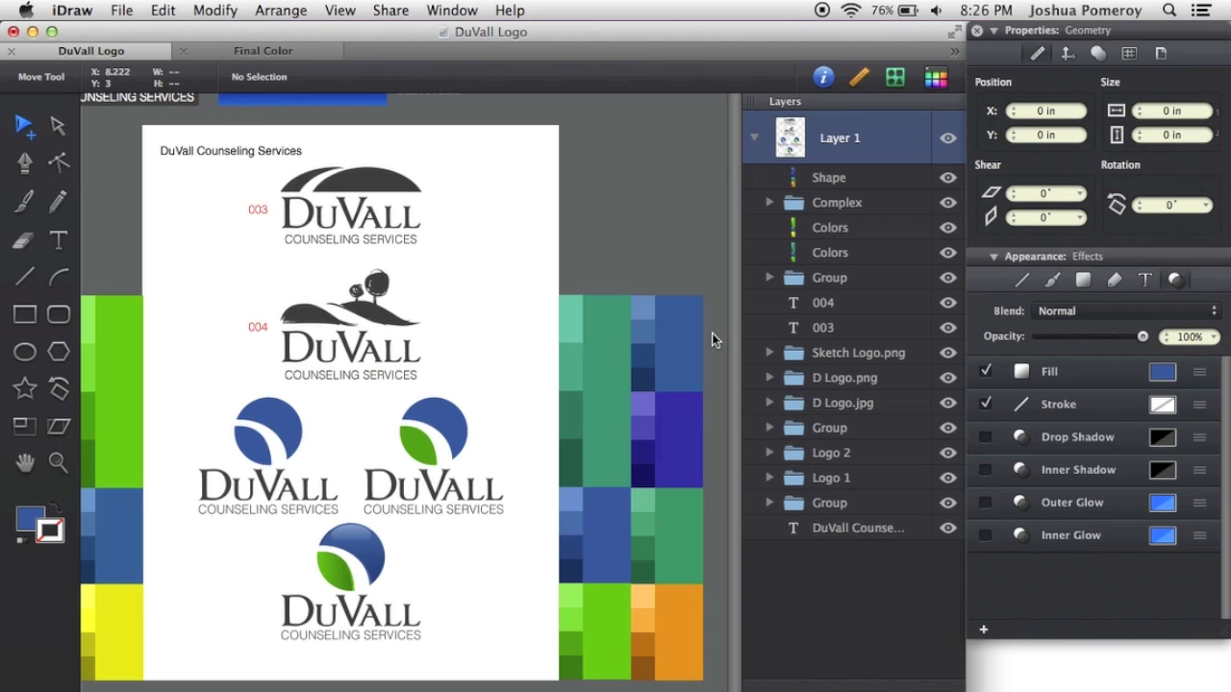
- Switch to Chrome and close the exported HTML palette page and the 400 × 75 PNG image
{"action": "left_click", "coordinate": [947, 690]}
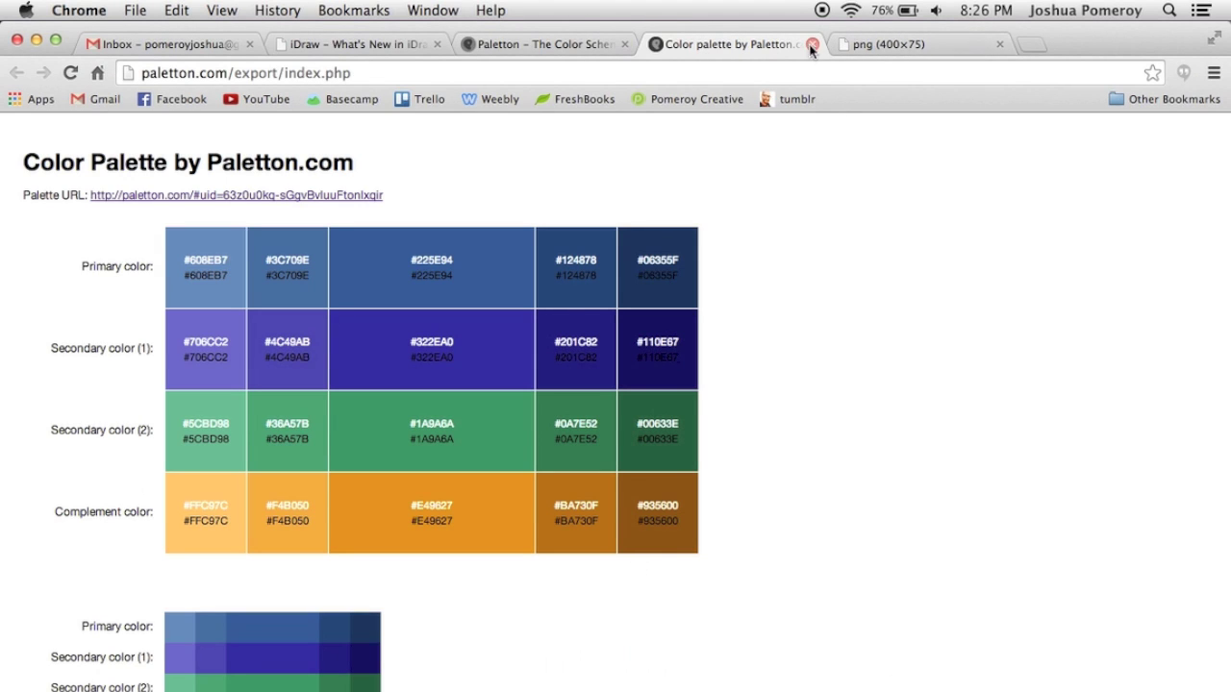
{"action": "left_click", "coordinate": [812, 44]}
{"action": "left_click", "coordinate": [811, 45]}
- Review the Slices and Smart Duplicate sections on the iDraw What's New page
{"action": "left_click", "coordinate": [361, 45]}
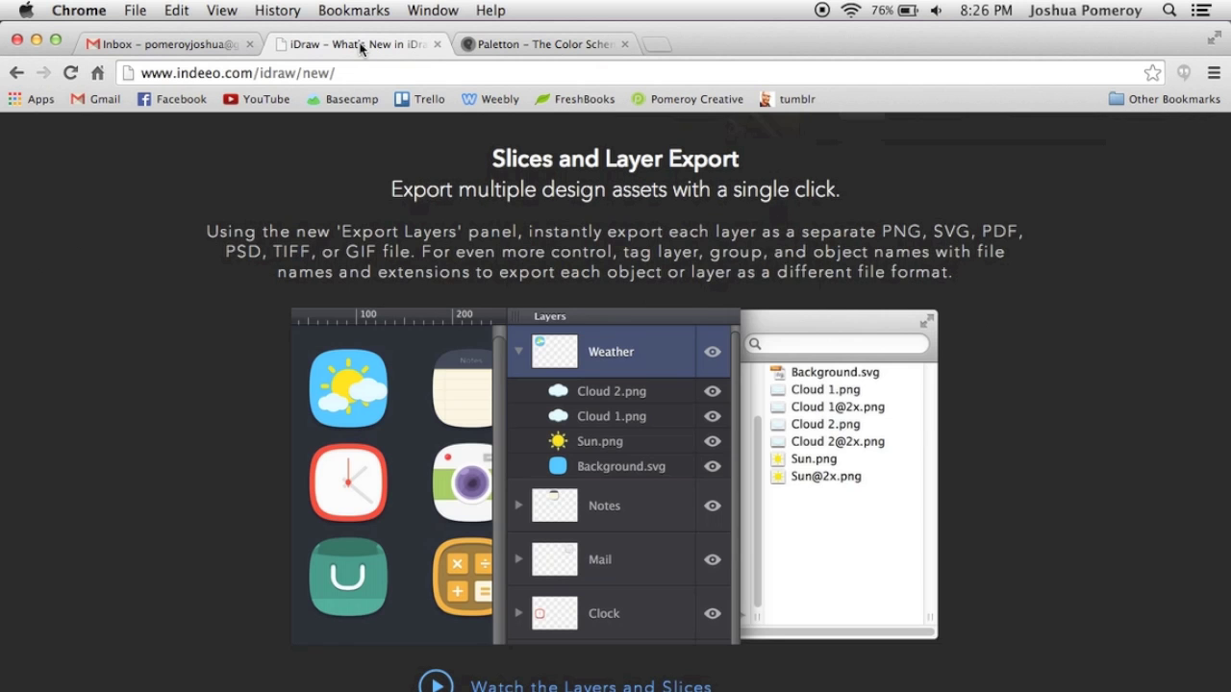
{"action": "scroll", "coordinate": [909, 537], "scroll_direction": "down", "scroll_amount": 5}
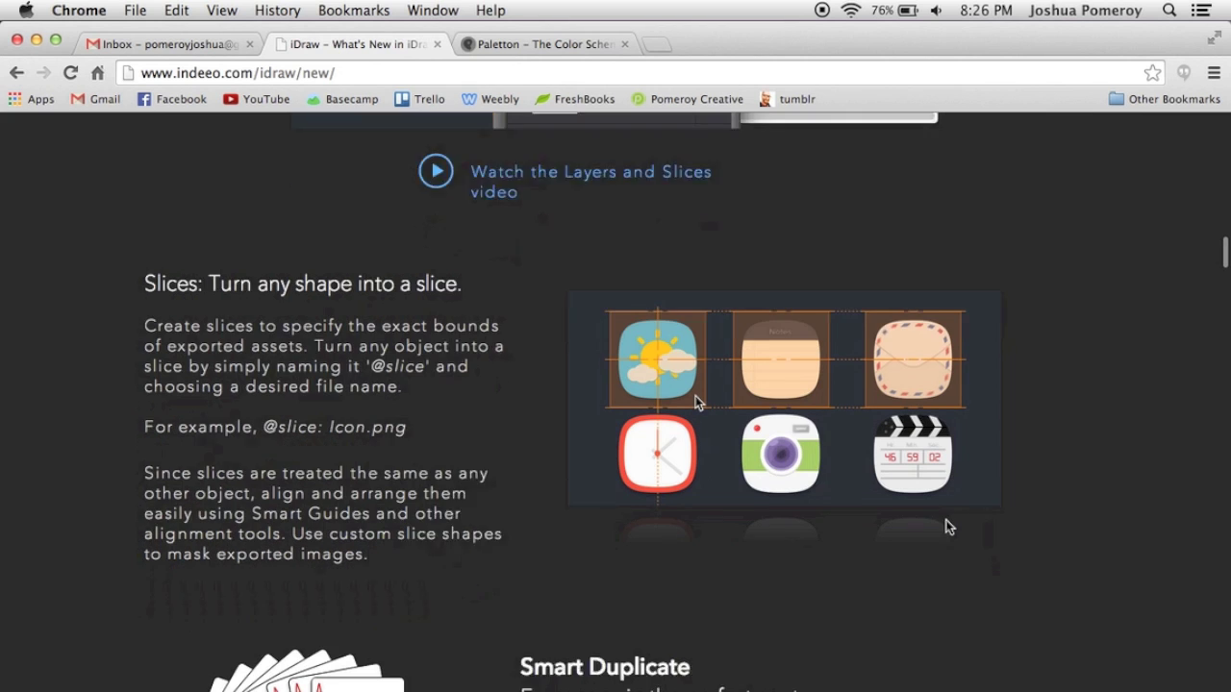
{"action": "scroll", "coordinate": [947, 527], "scroll_direction": "down", "scroll_amount": 1}
{"action": "scroll", "coordinate": [947, 524], "scroll_direction": "down", "scroll_amount": 1}
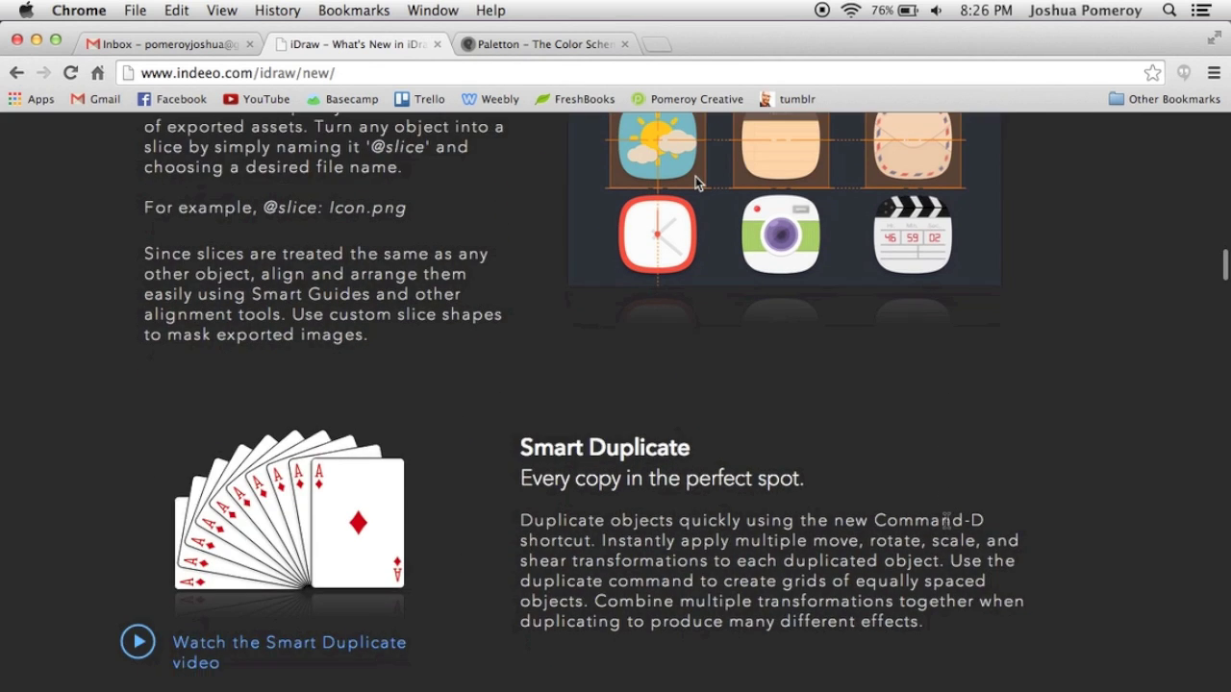
{"action": "scroll", "coordinate": [946, 522], "scroll_direction": "up", "scroll_amount": 3}
{"action": "scroll", "coordinate": [946, 524], "scroll_direction": "down", "scroll_amount": 3}
{"action": "scroll", "coordinate": [947, 526], "scroll_direction": "up", "scroll_amount": 1}
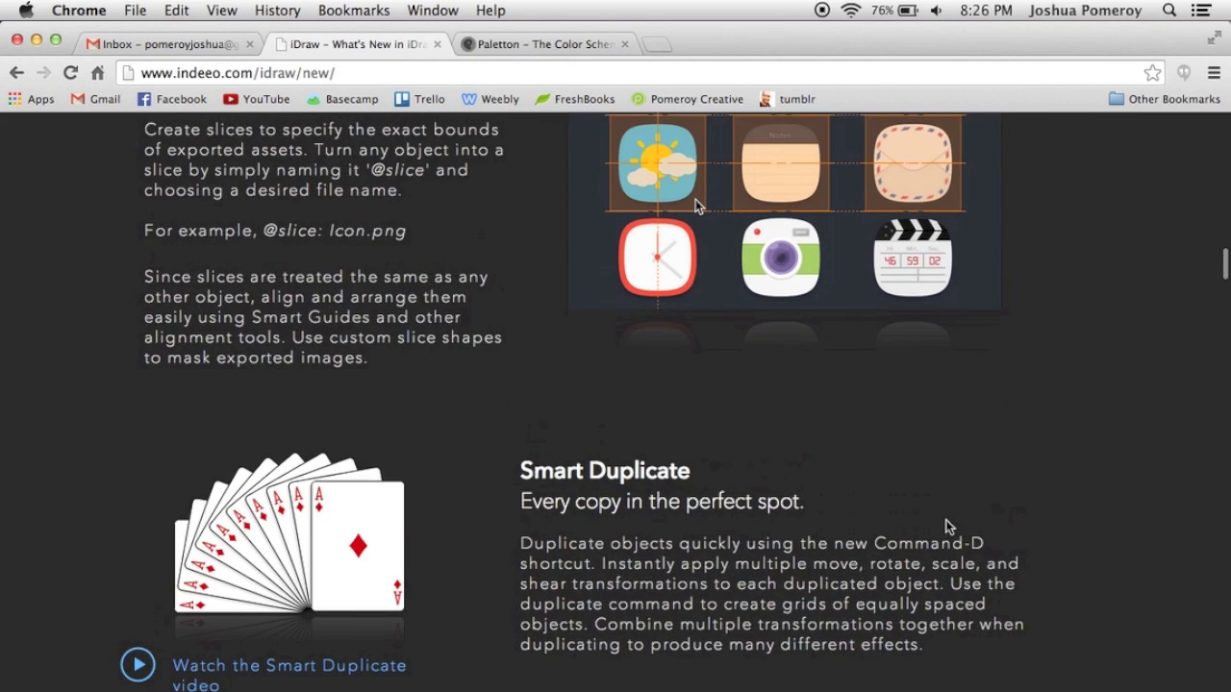
- Back in iDraw, copy the all-blue logo's circle icon and paste it onto the empty canvas beyond the palette strips
{"action": "left_click", "coordinate": [824, 686]}
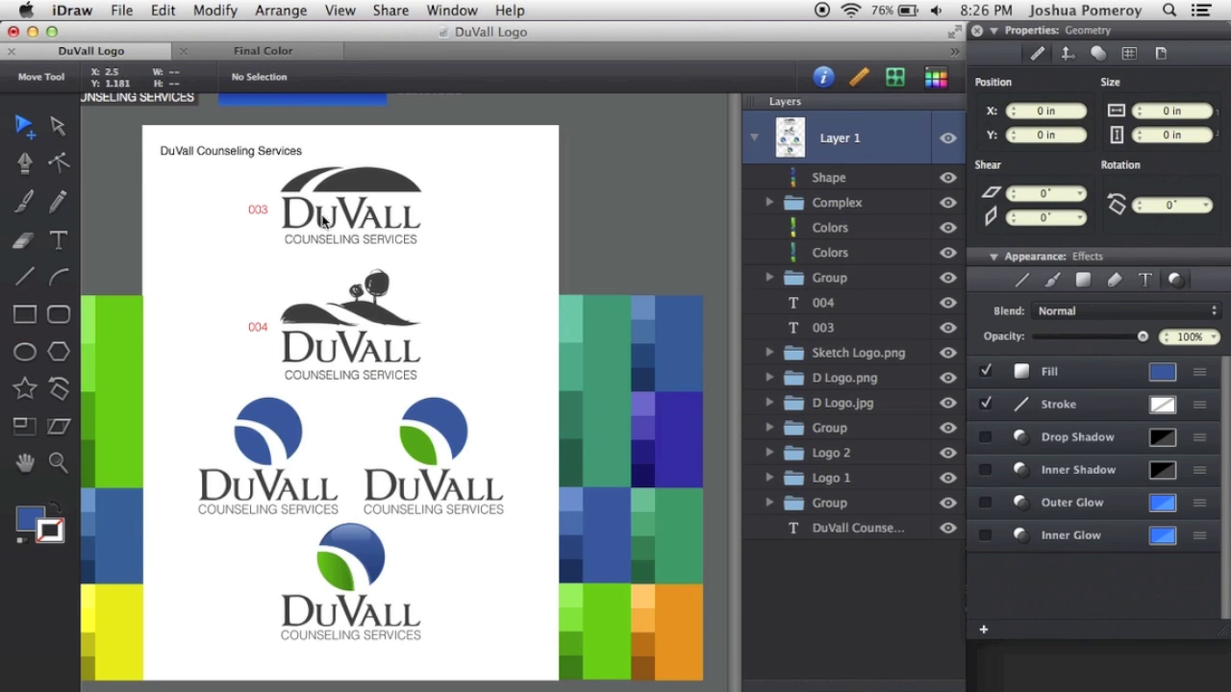
{"action": "left_click", "coordinate": [285, 430]}
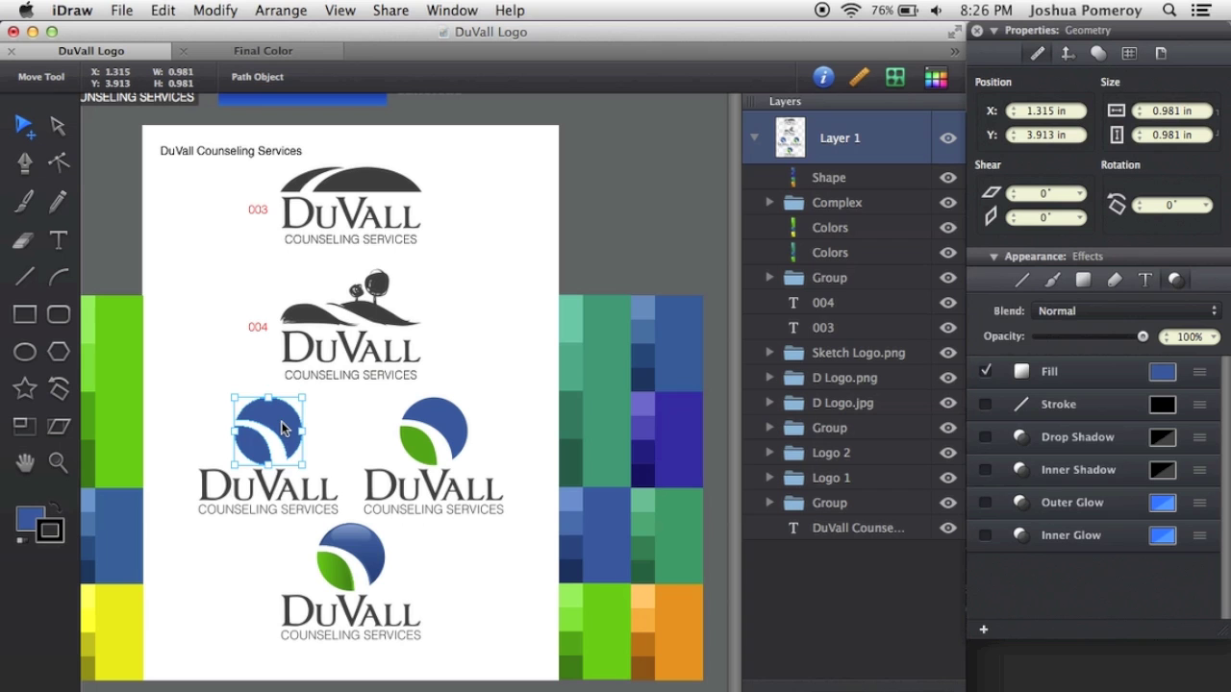
{"action": "left_click", "coordinate": [384, 674]}
{"action": "key", "text": "space"}
{"action": "left_click_drag", "start_coordinate": [695, 477], "coordinate": [111, 465]}
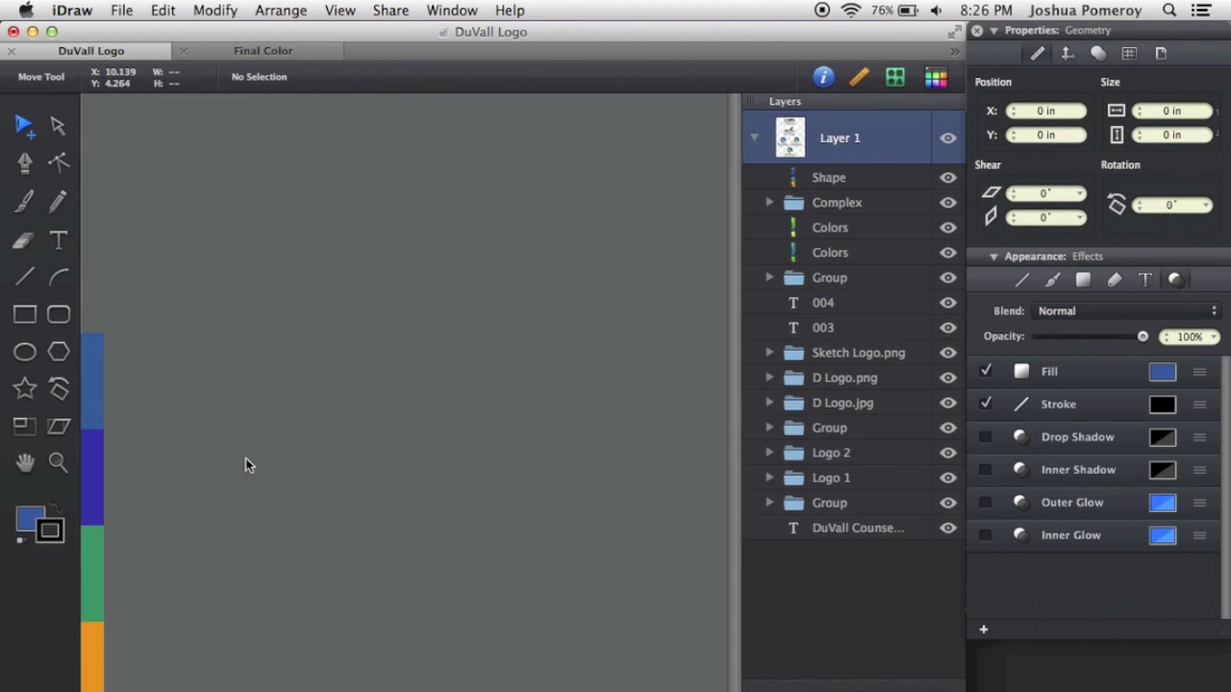
{"action": "key", "text": "super+v"}
{"action": "left_click", "coordinate": [426, 501]}
{"action": "left_click", "coordinate": [422, 426]}
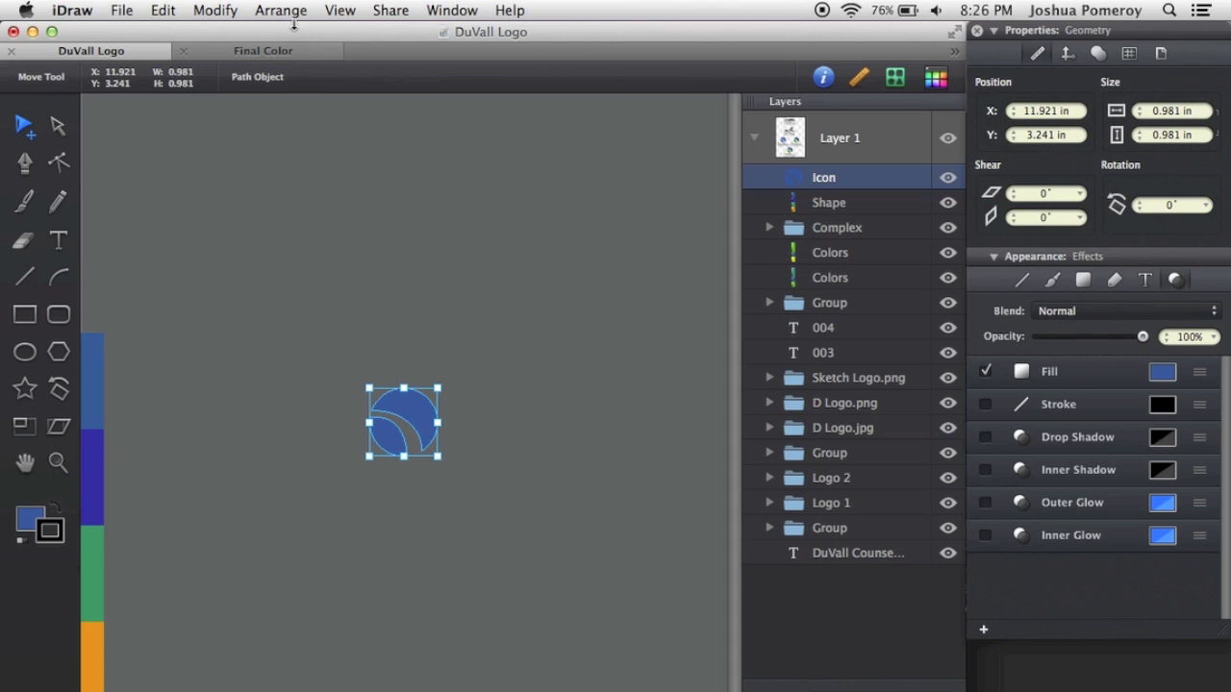
- Open the Transform dialog for the copied circle icon and examine the Move options and their available units
{"action": "left_click", "coordinate": [215, 11]}
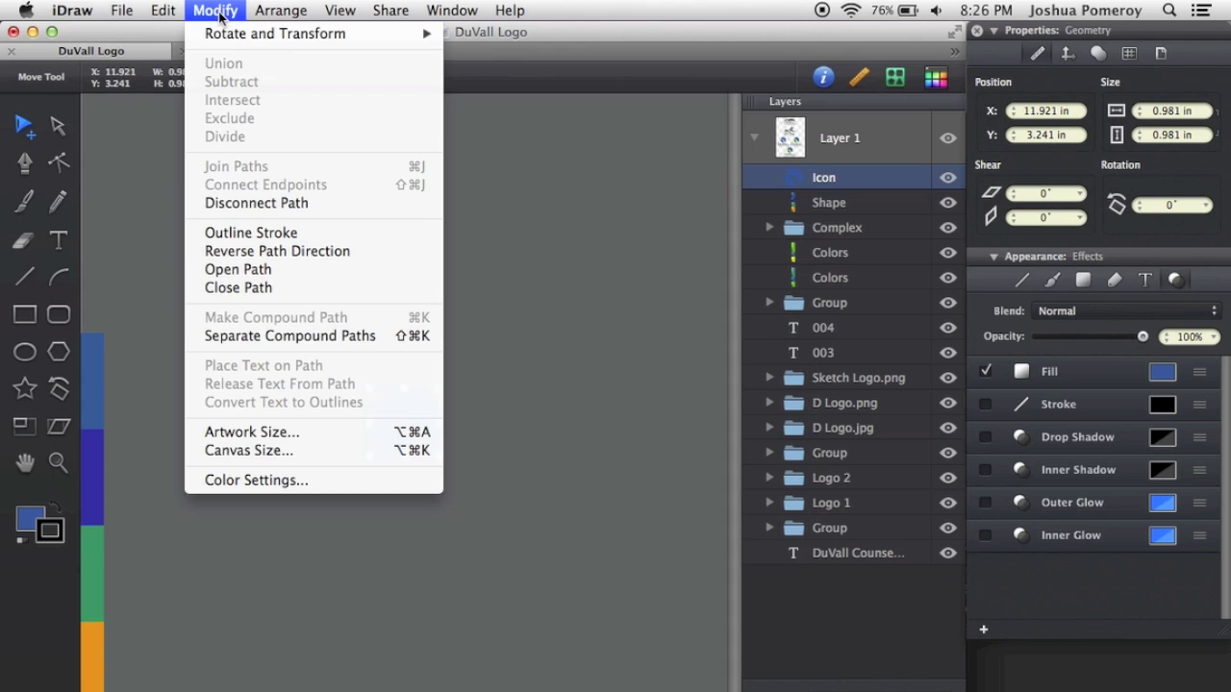
{"action": "mouse_move", "coordinate": [247, 40]}
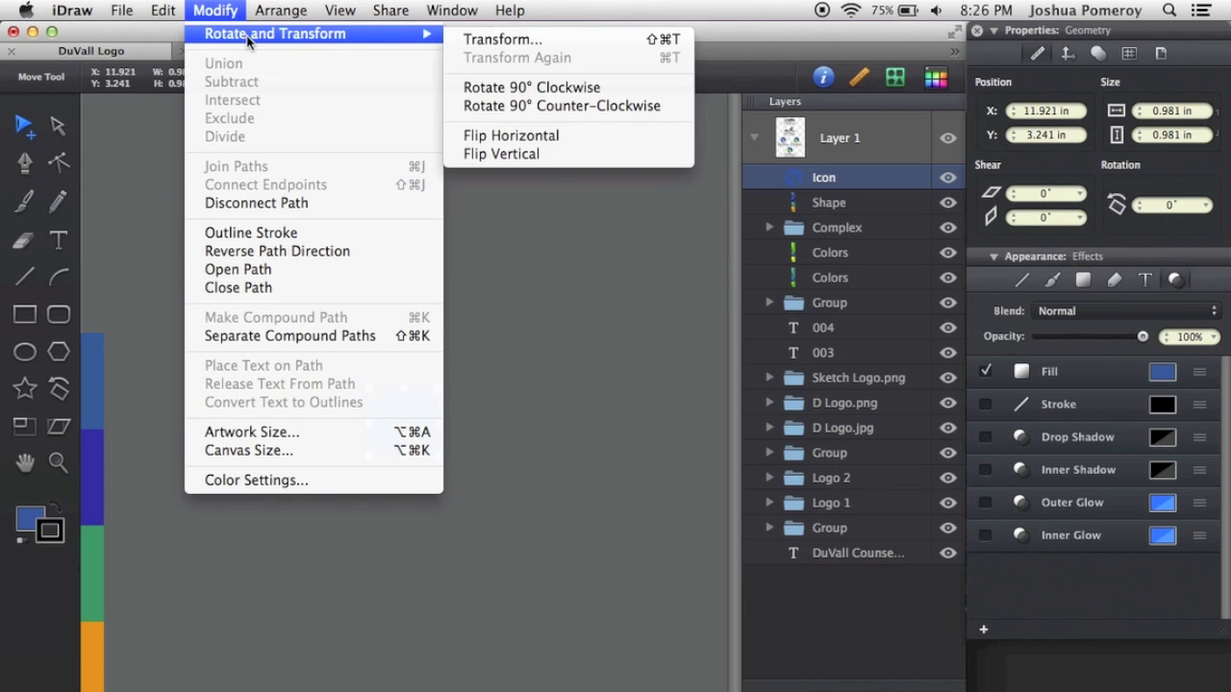
{"action": "left_click", "coordinate": [578, 42]}
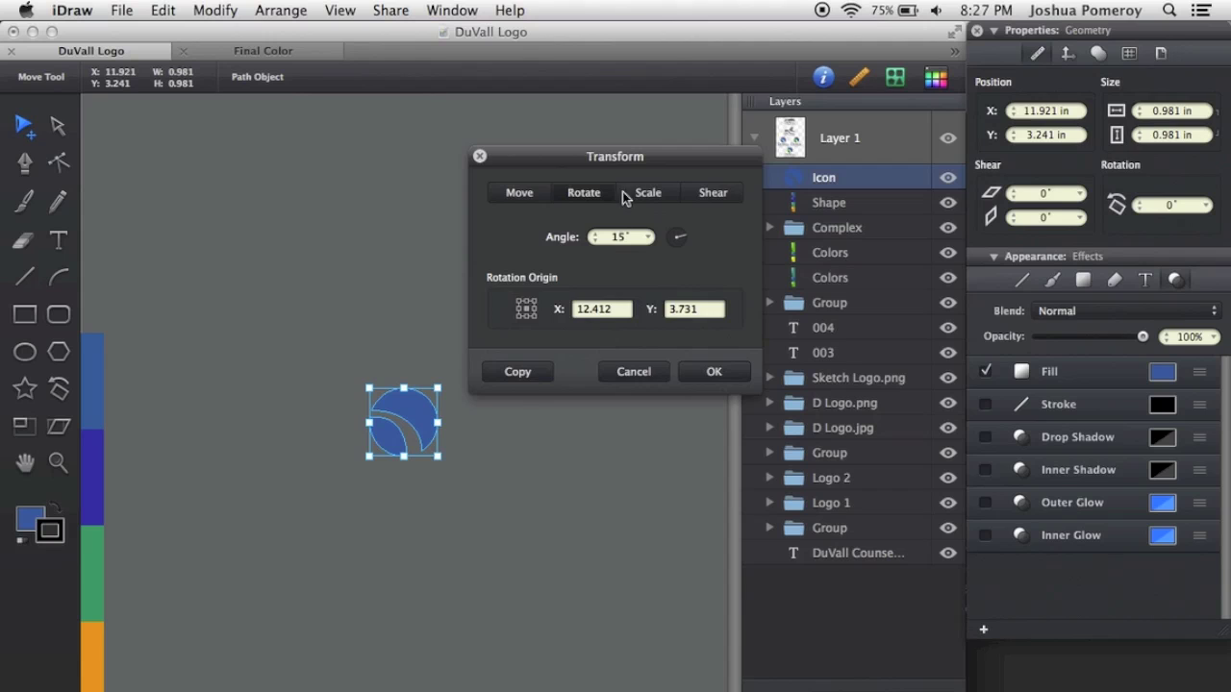
{"action": "left_click_drag", "start_coordinate": [623, 155], "coordinate": [586, 120]}
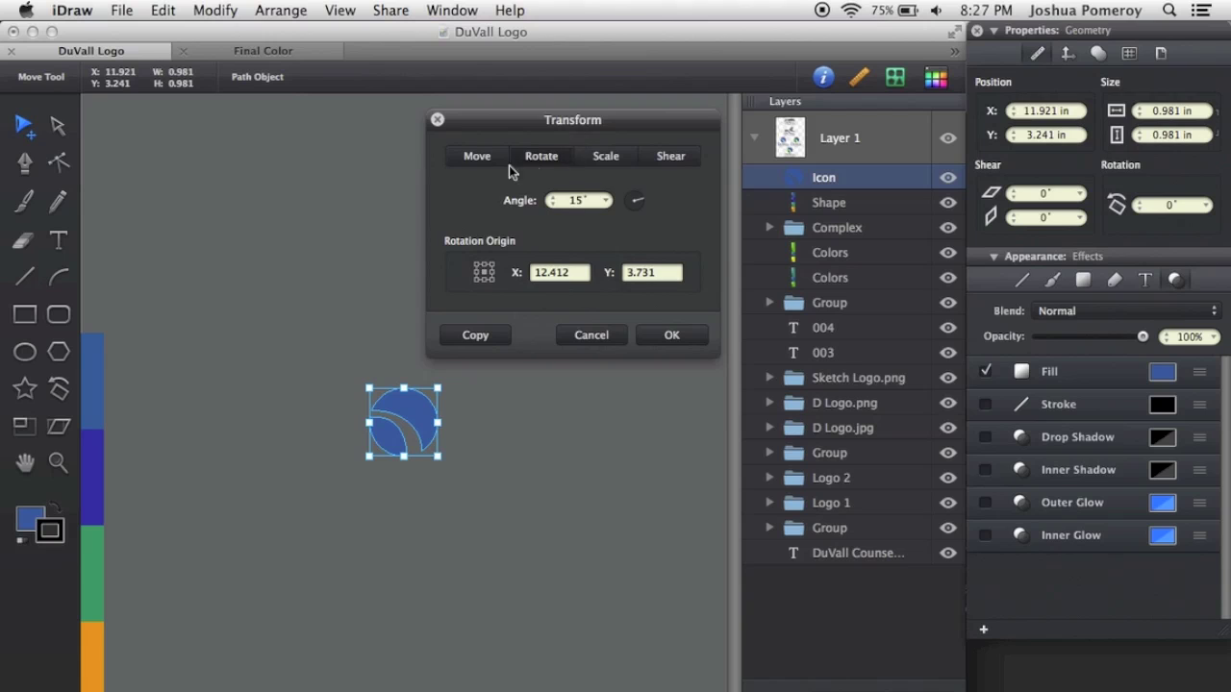
{"action": "left_click", "coordinate": [474, 159]}
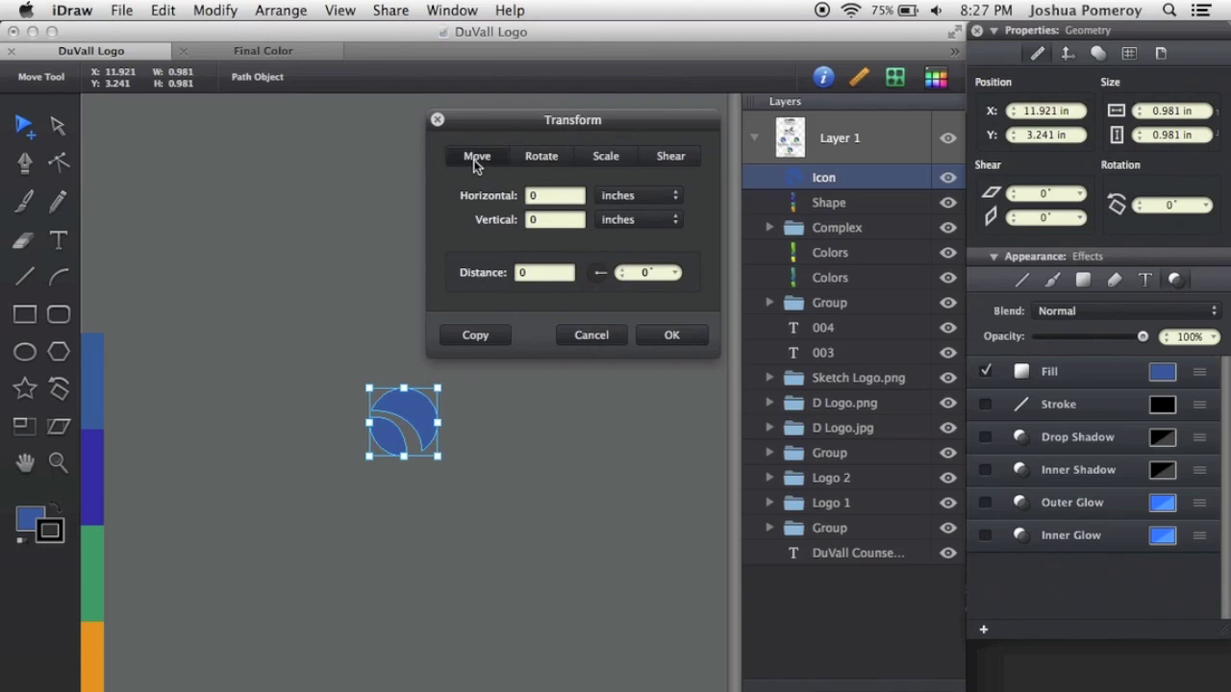
{"action": "left_click", "coordinate": [654, 200]}
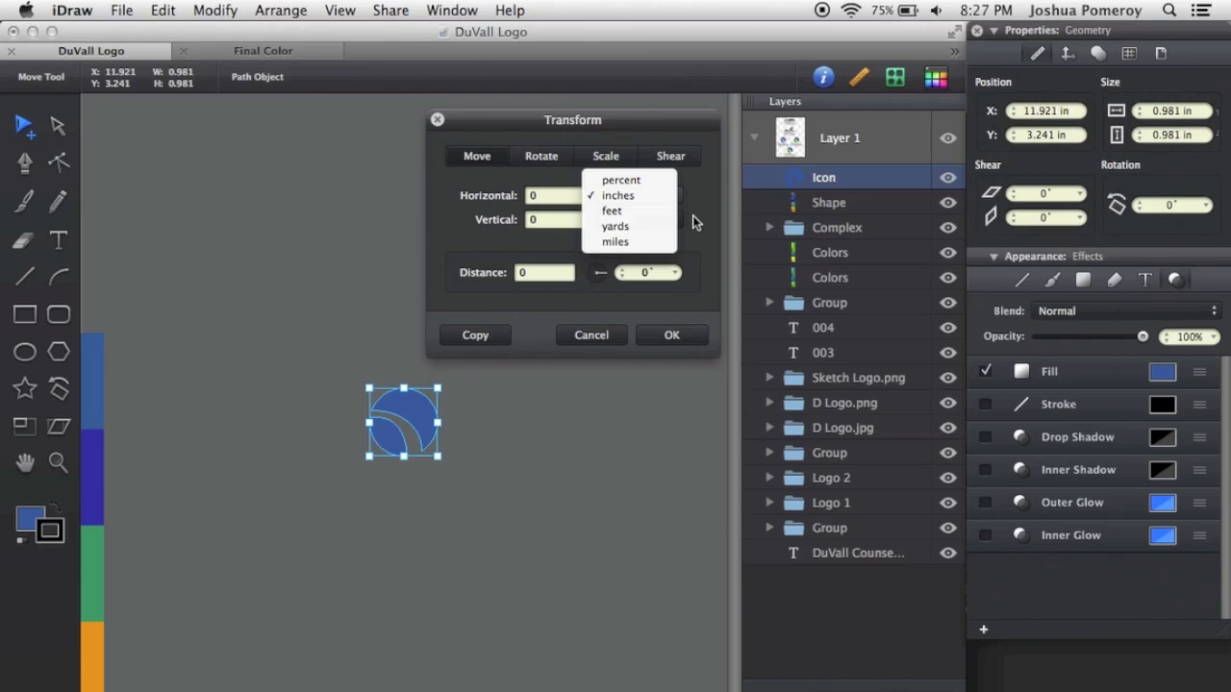
{"action": "left_click", "coordinate": [693, 217]}
- Try rotating the circle icon 15° about its lower-right corner and undo the rotation
{"action": "left_click", "coordinate": [545, 157]}
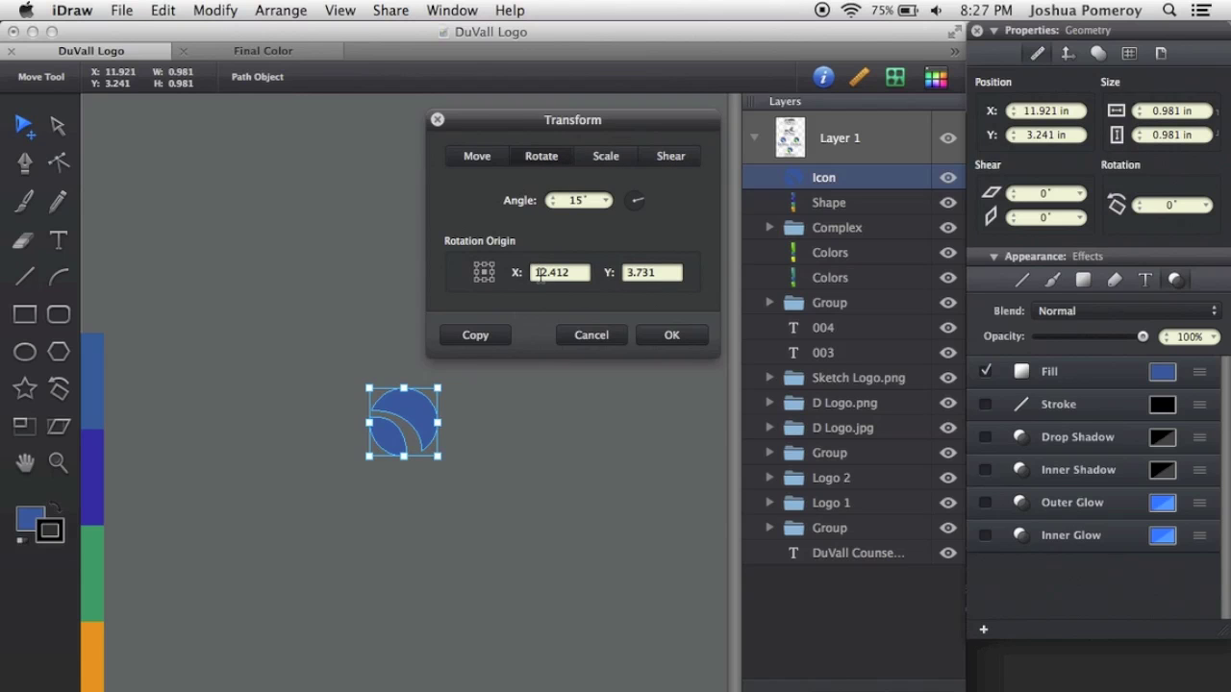
{"action": "left_click", "coordinate": [607, 211]}
{"action": "left_click", "coordinate": [587, 209]}
{"action": "double_click", "coordinate": [574, 200]}
{"action": "left_click", "coordinate": [606, 207]}
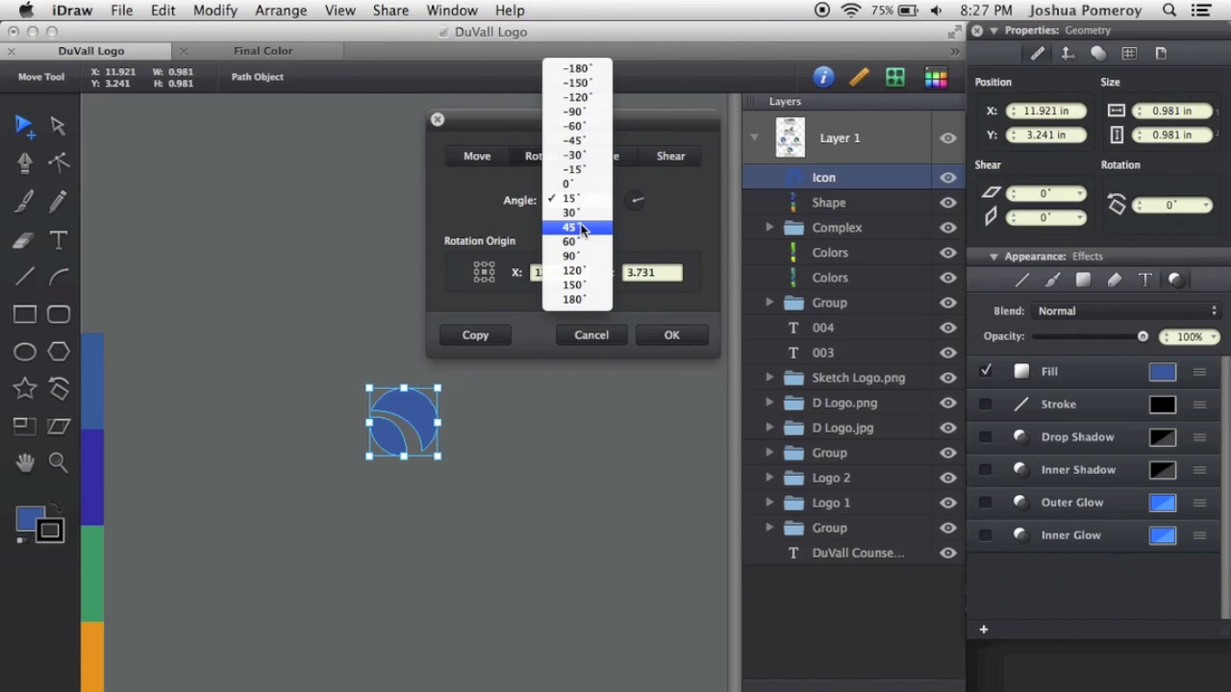
{"action": "left_click", "coordinate": [593, 200]}
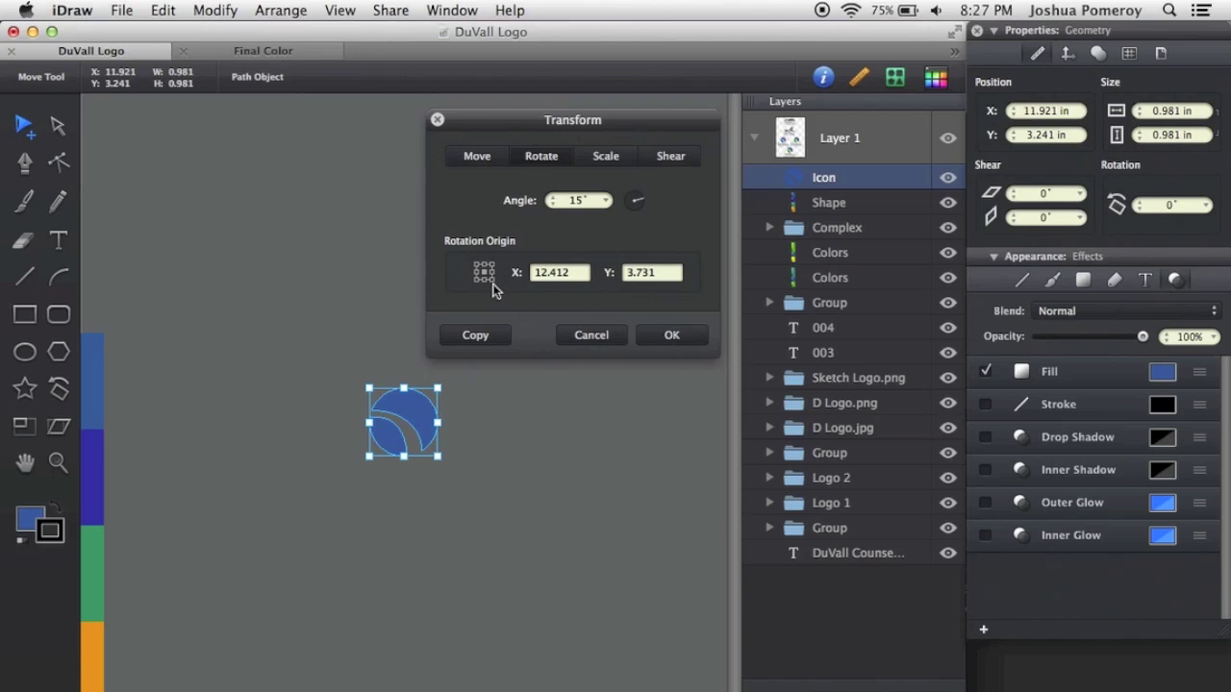
{"action": "left_click", "coordinate": [491, 281]}
{"action": "left_click", "coordinate": [673, 336]}
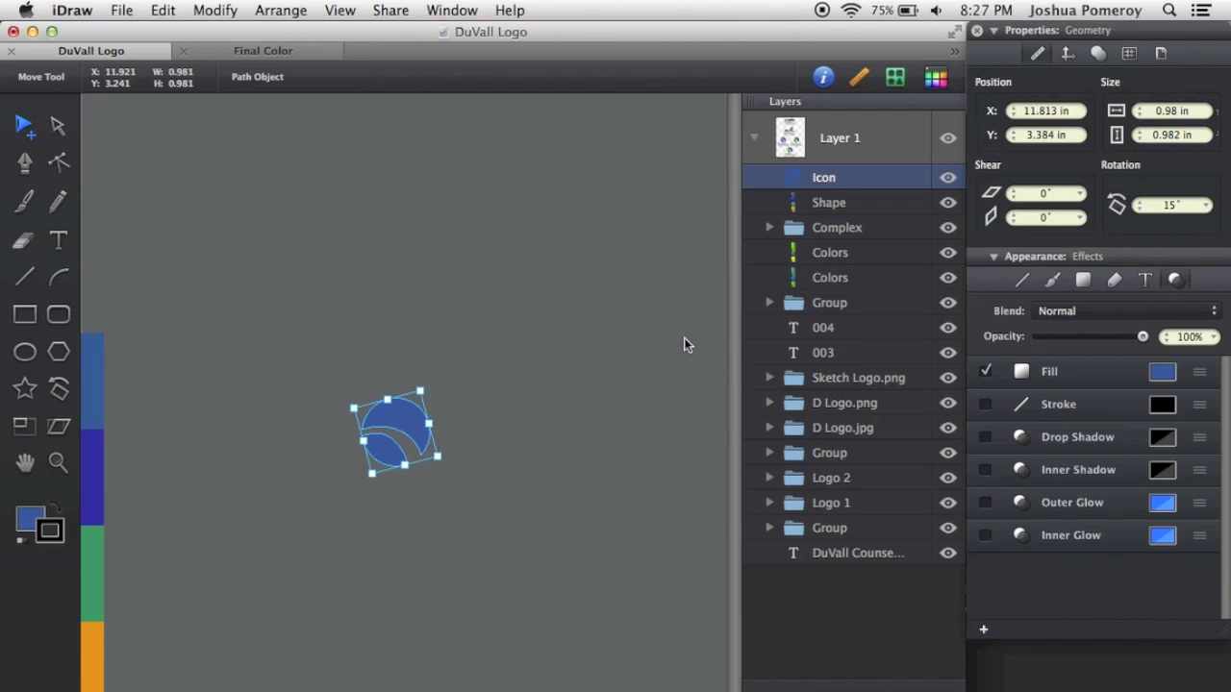
{"action": "key", "text": "super+z"}
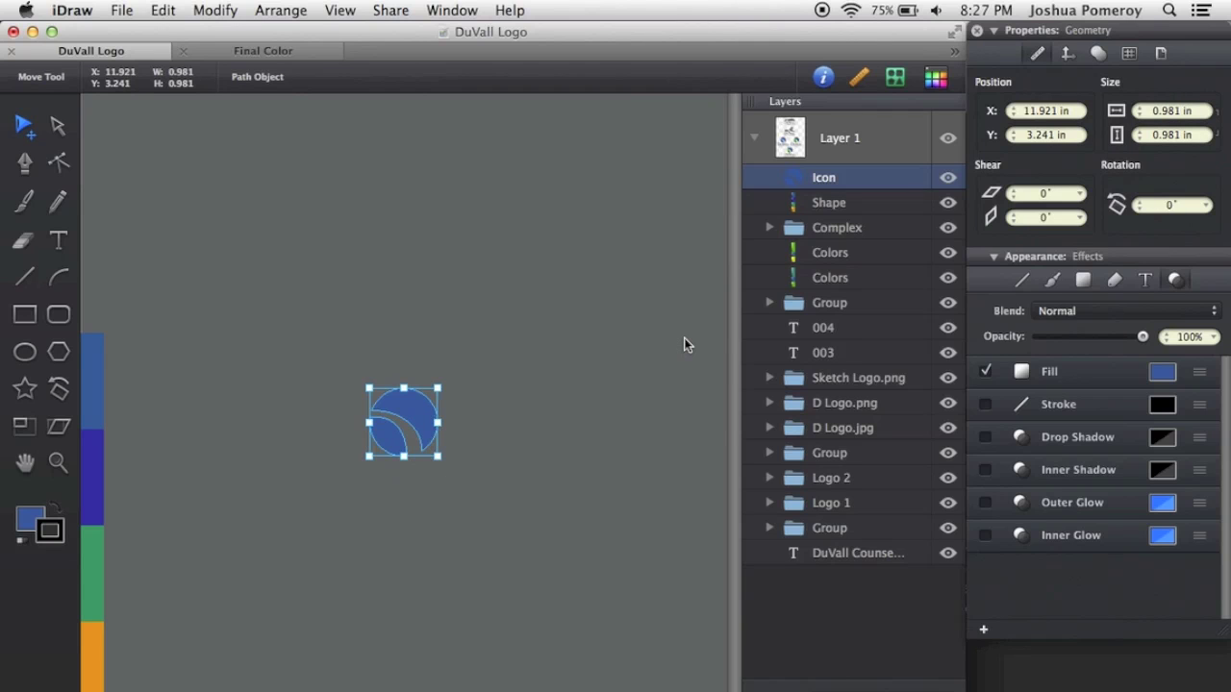
- Create a copy of the circle icon rotated 15° about its center and repeat the duplication in 15° increments up to 90°
{"action": "key", "text": "super+t"}
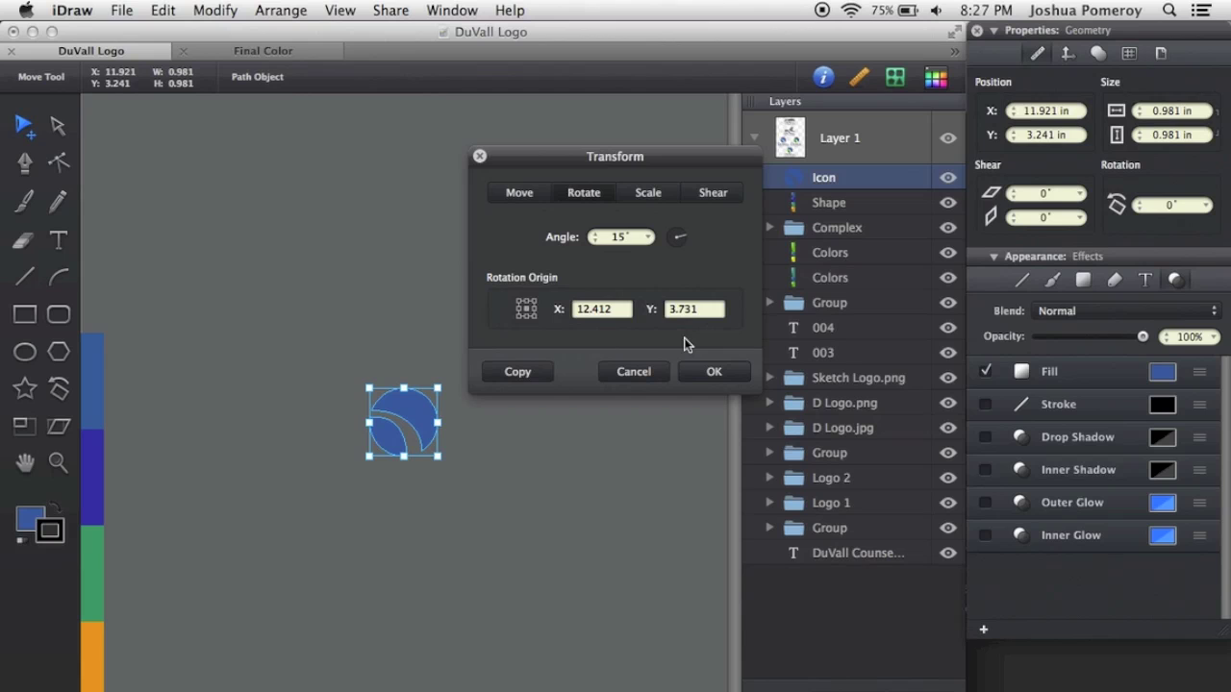
{"action": "left_click", "coordinate": [519, 374]}
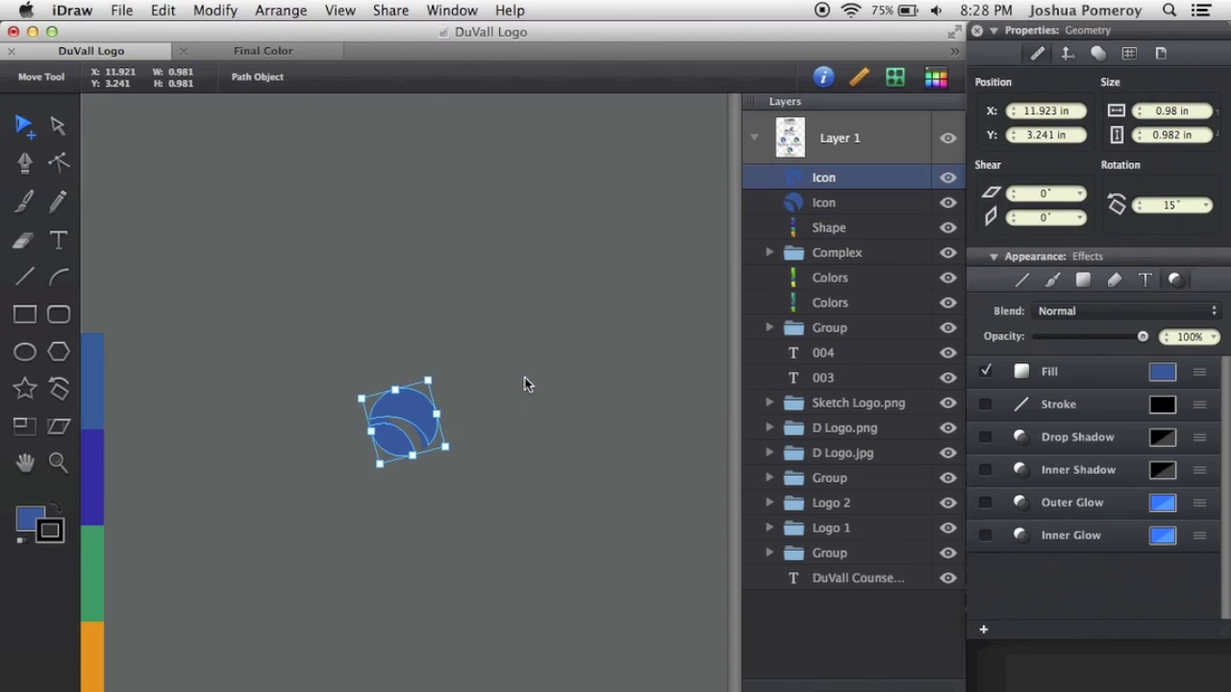
{"action": "scroll", "coordinate": [423, 441], "scroll_direction": "up", "scroll_amount": 3}
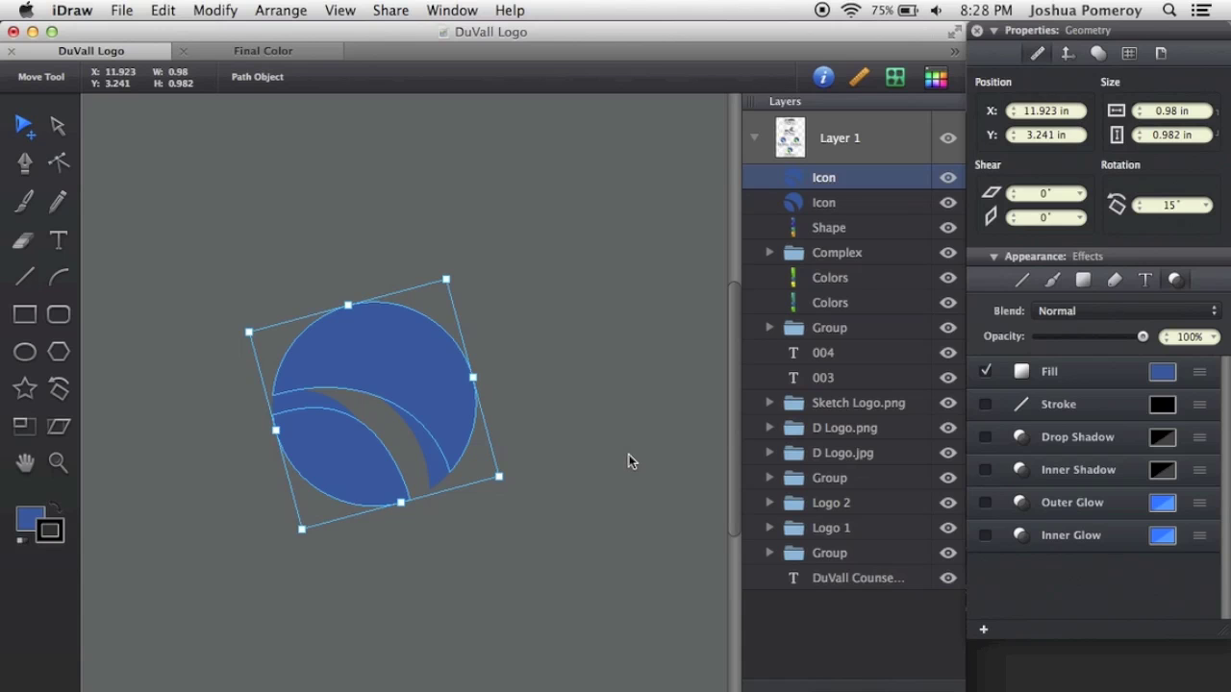
{"action": "key", "text": "super+d"}
{"action": "key", "text": "super+d"}
{"action": "key", "text": "super+d"}
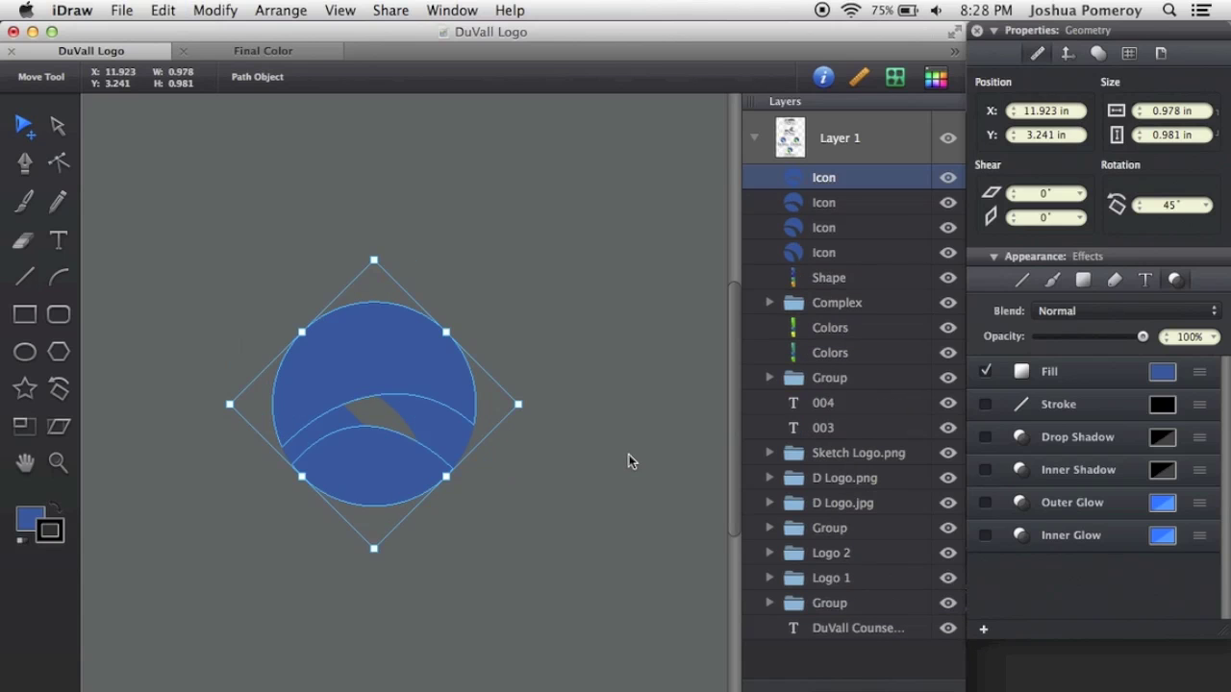
{"action": "key", "text": "super+d"}
{"action": "key", "text": "super+d"}
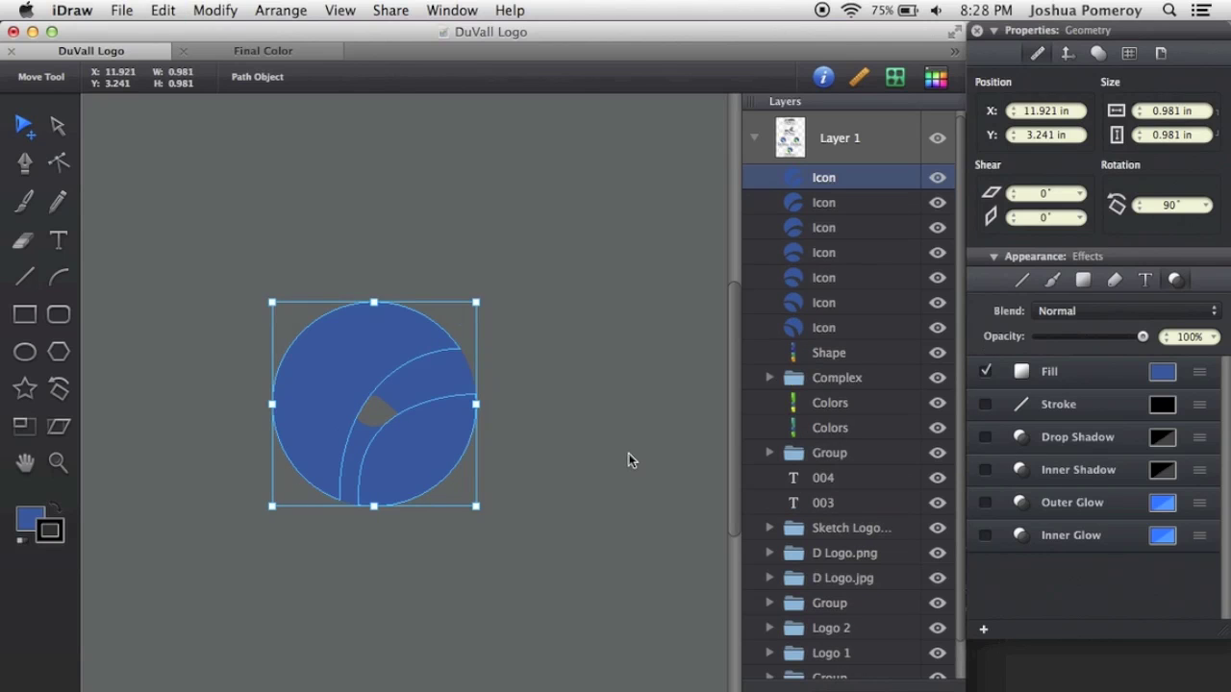
{"action": "left_click", "coordinate": [628, 460]}
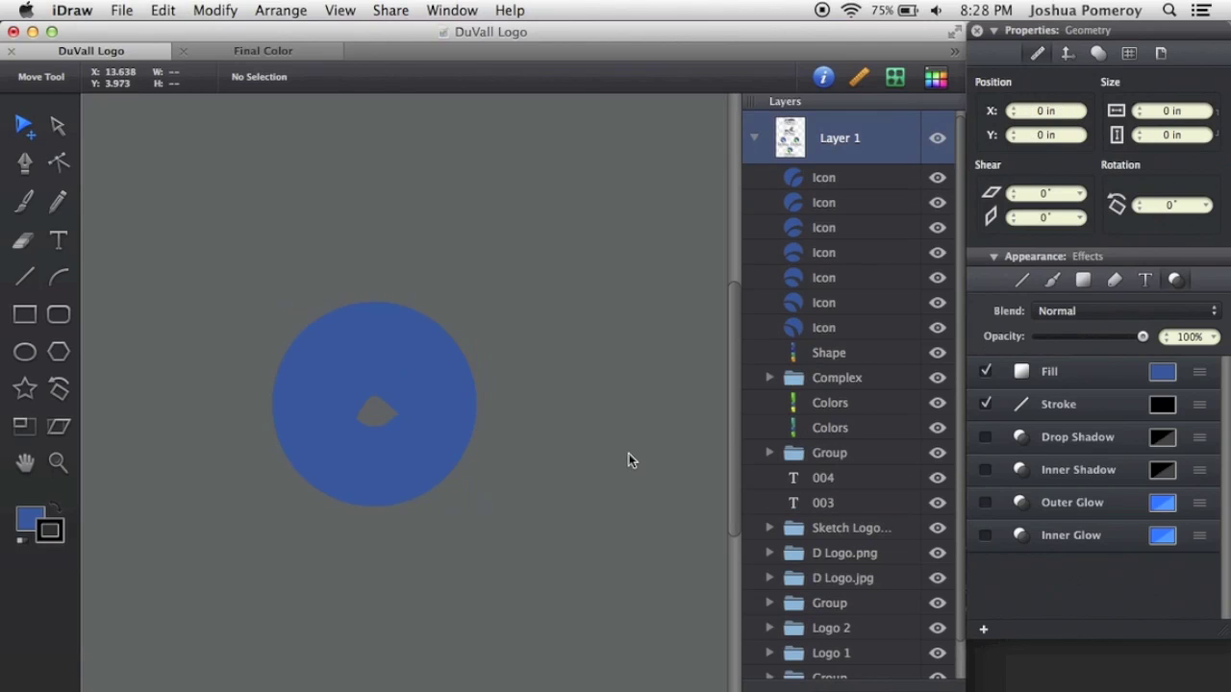
- Fill the icon copy rotated 30° with light sea green and the copy rotated 45° with bright green
{"action": "left_click", "coordinate": [876, 211]}
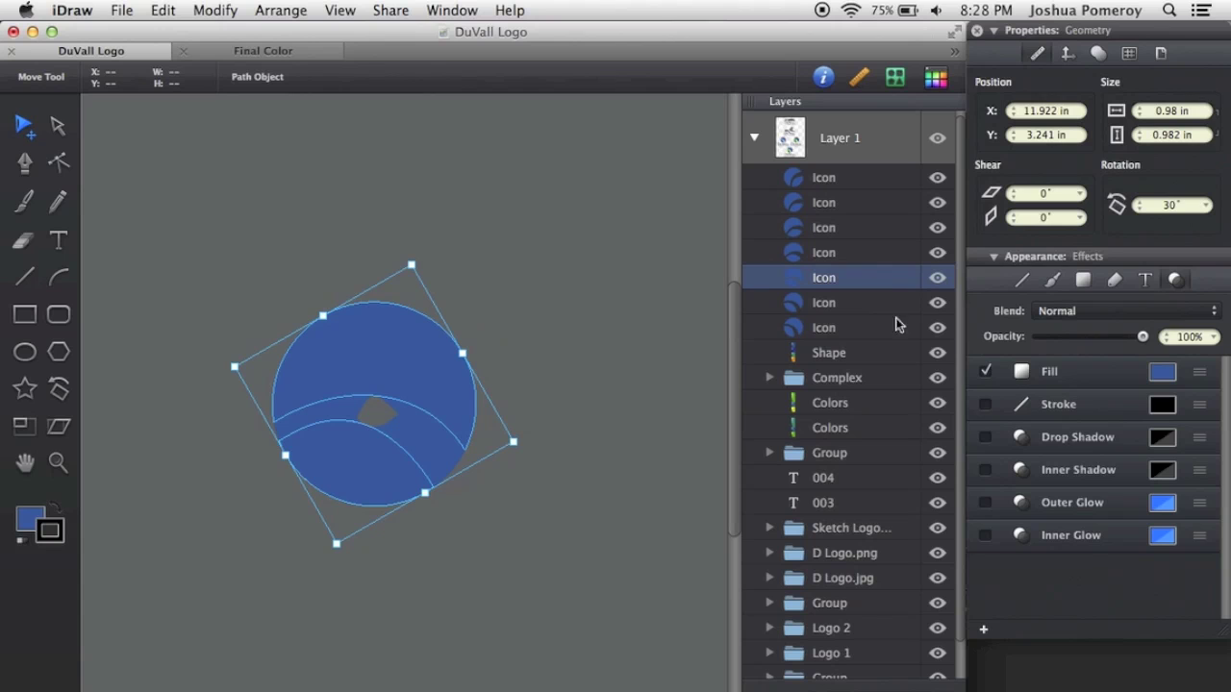
{"action": "left_click", "coordinate": [1160, 374]}
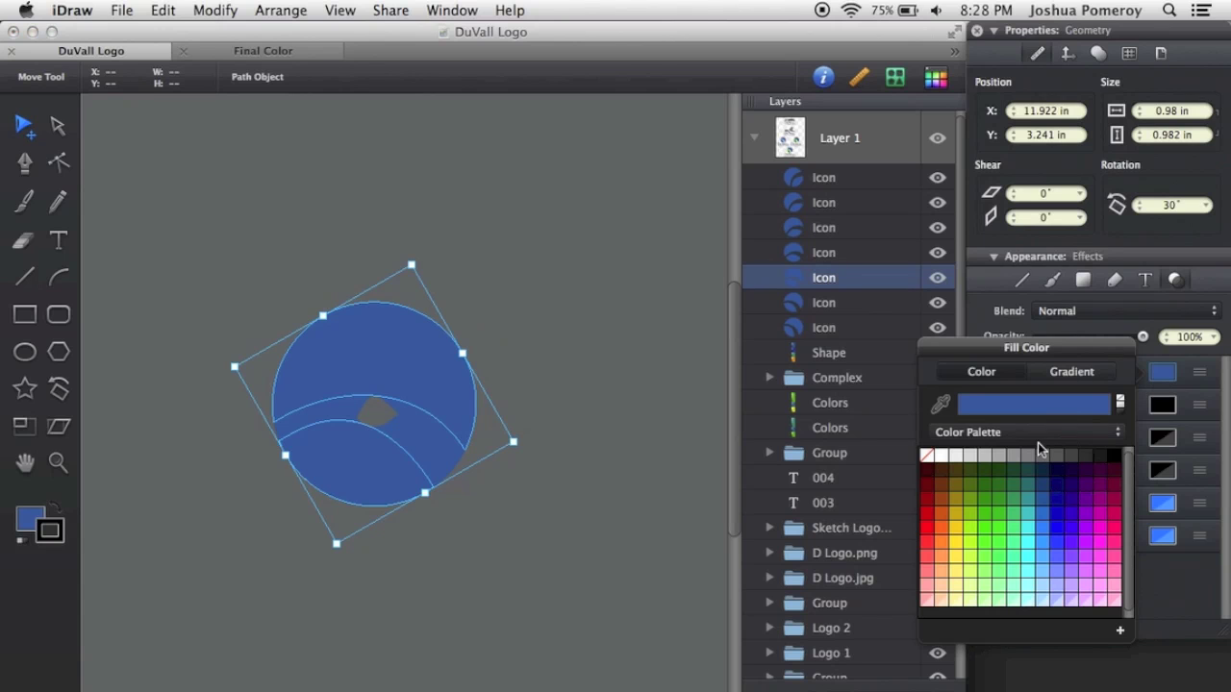
{"action": "left_click", "coordinate": [1014, 539]}
{"action": "left_click", "coordinate": [859, 253]}
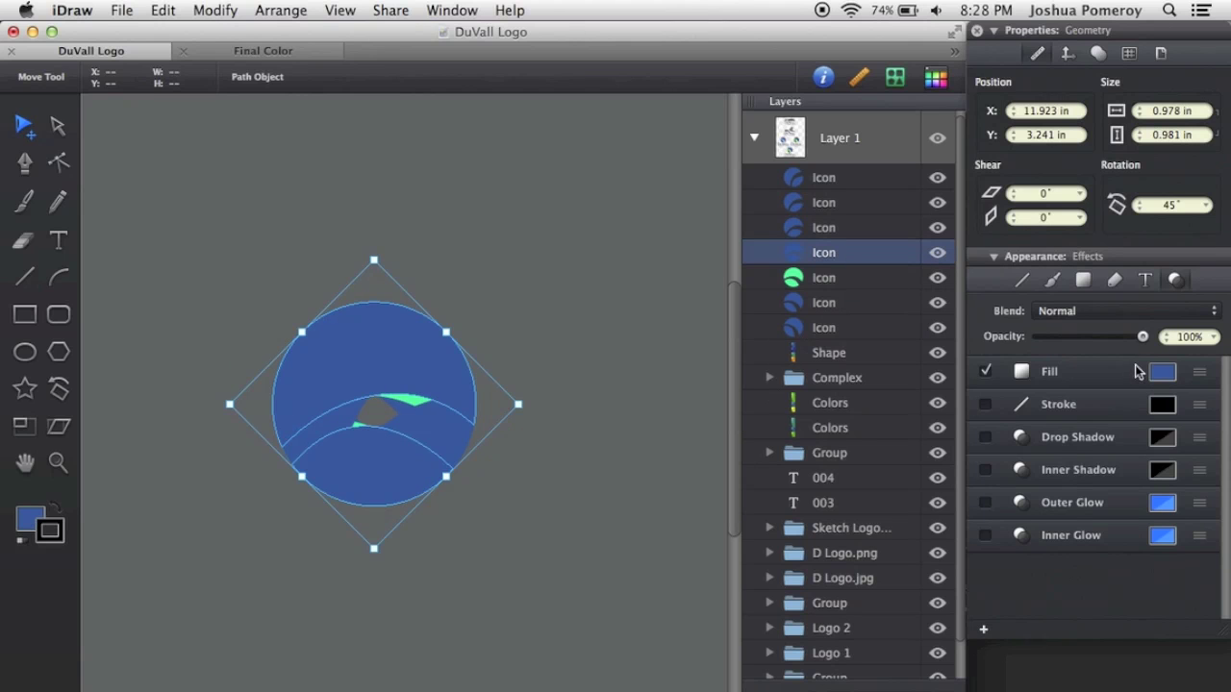
{"action": "left_click", "coordinate": [1160, 375]}
{"action": "left_click", "coordinate": [986, 546]}
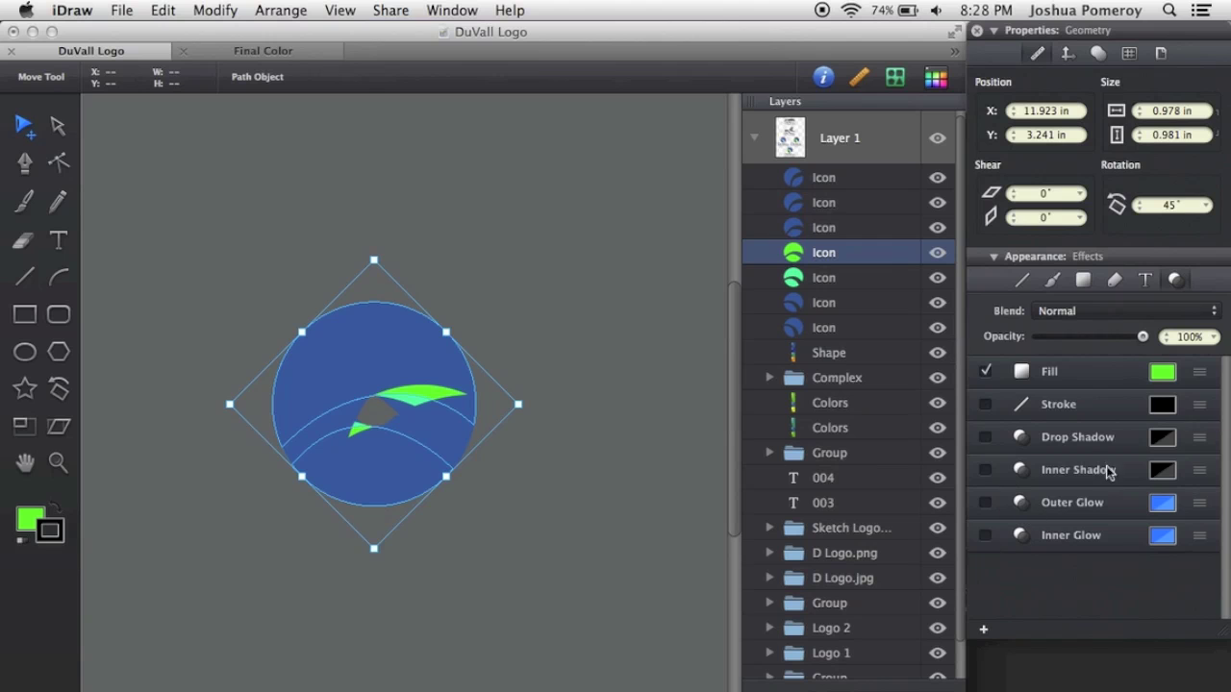
- Fill the icon copy rotated 60° with dark green and the copy rotated 75° with dark blue
{"action": "left_click", "coordinate": [849, 228]}
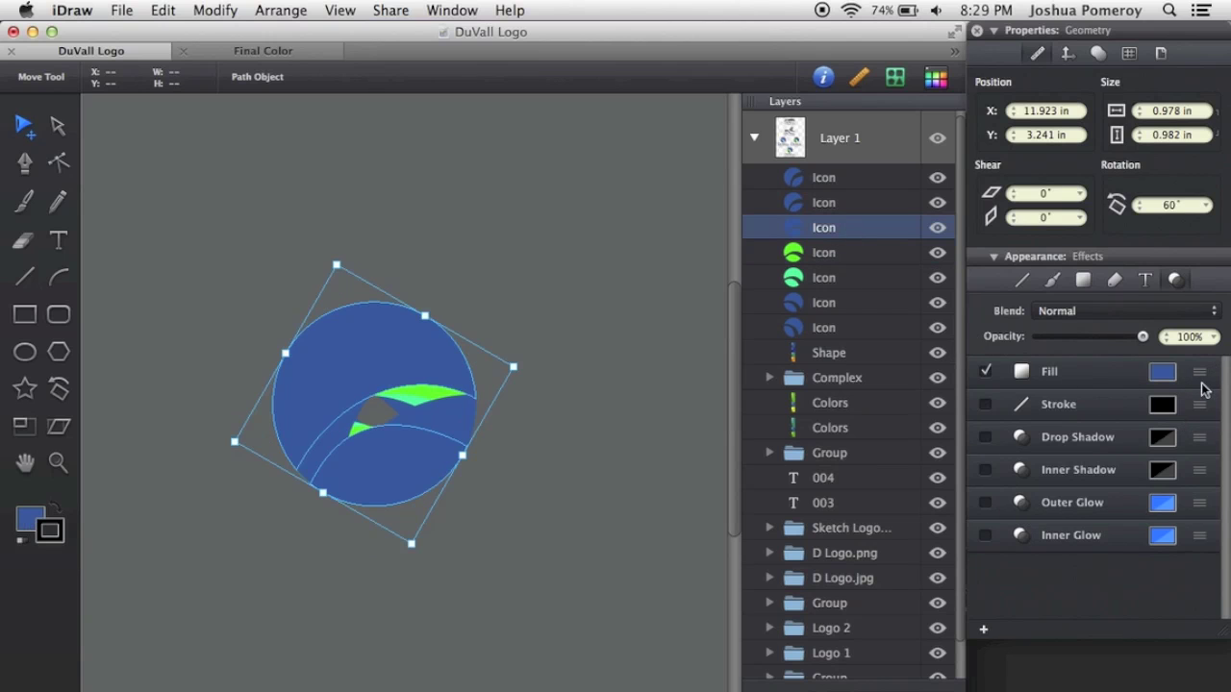
{"action": "left_click", "coordinate": [1160, 374]}
{"action": "left_click", "coordinate": [985, 502]}
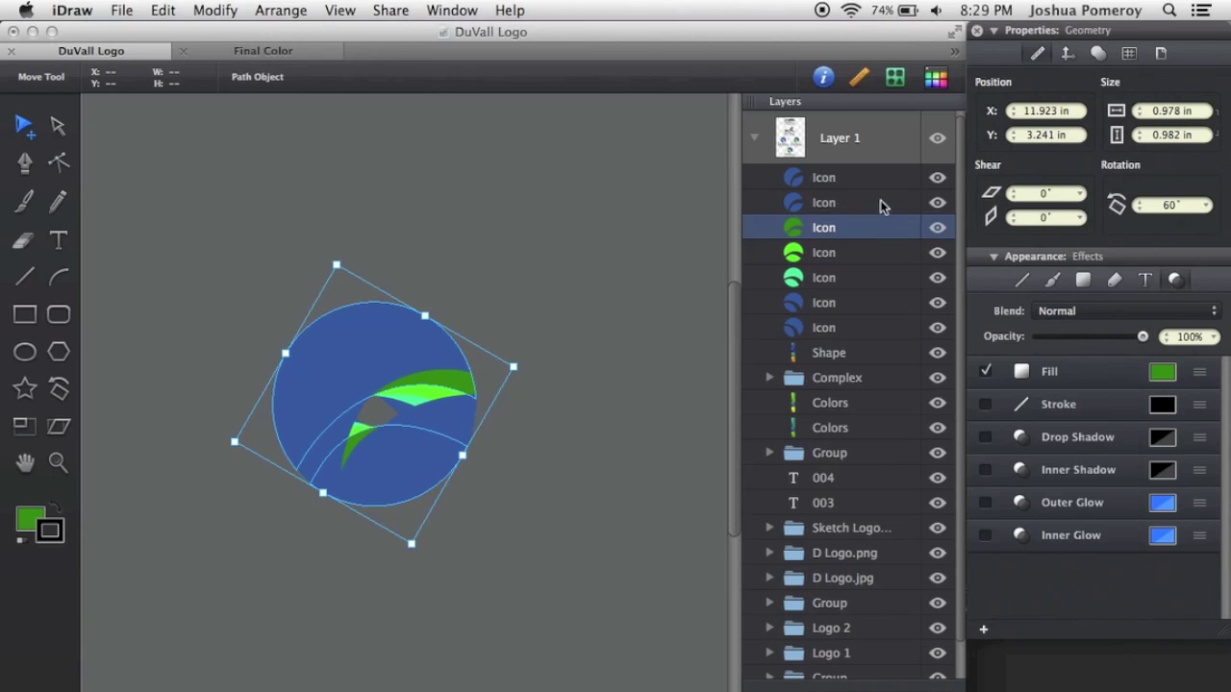
{"action": "left_click", "coordinate": [858, 202]}
{"action": "left_click", "coordinate": [1161, 373]}
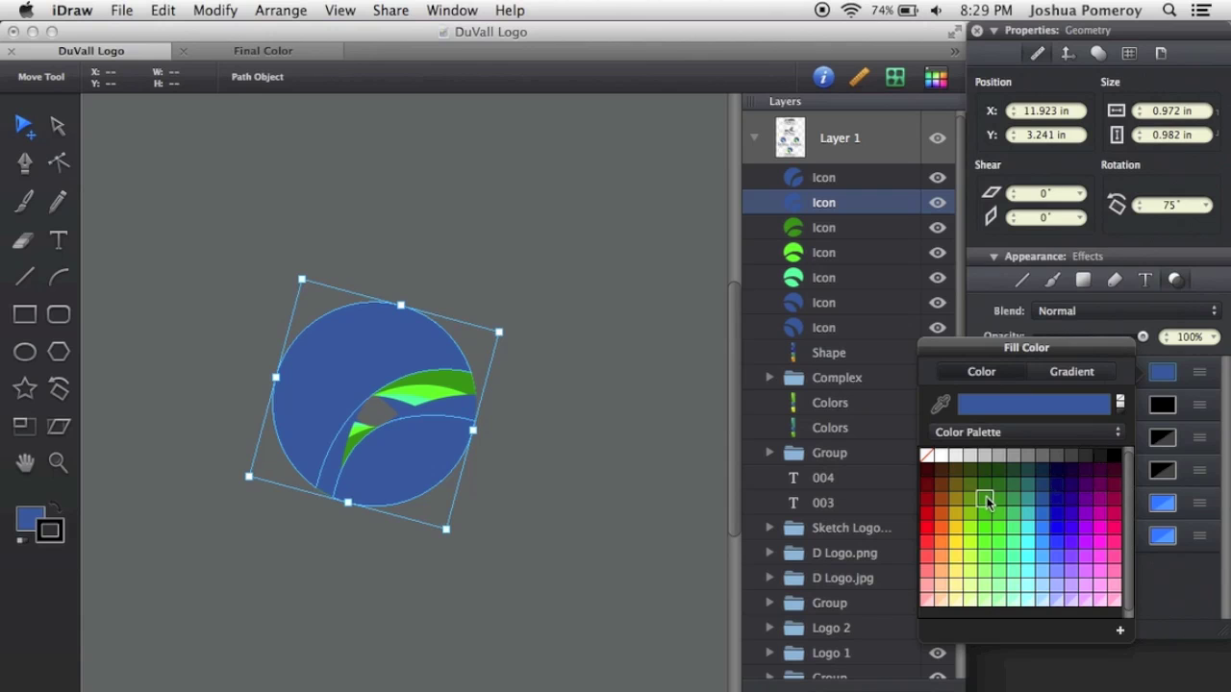
{"action": "left_click", "coordinate": [1039, 483]}
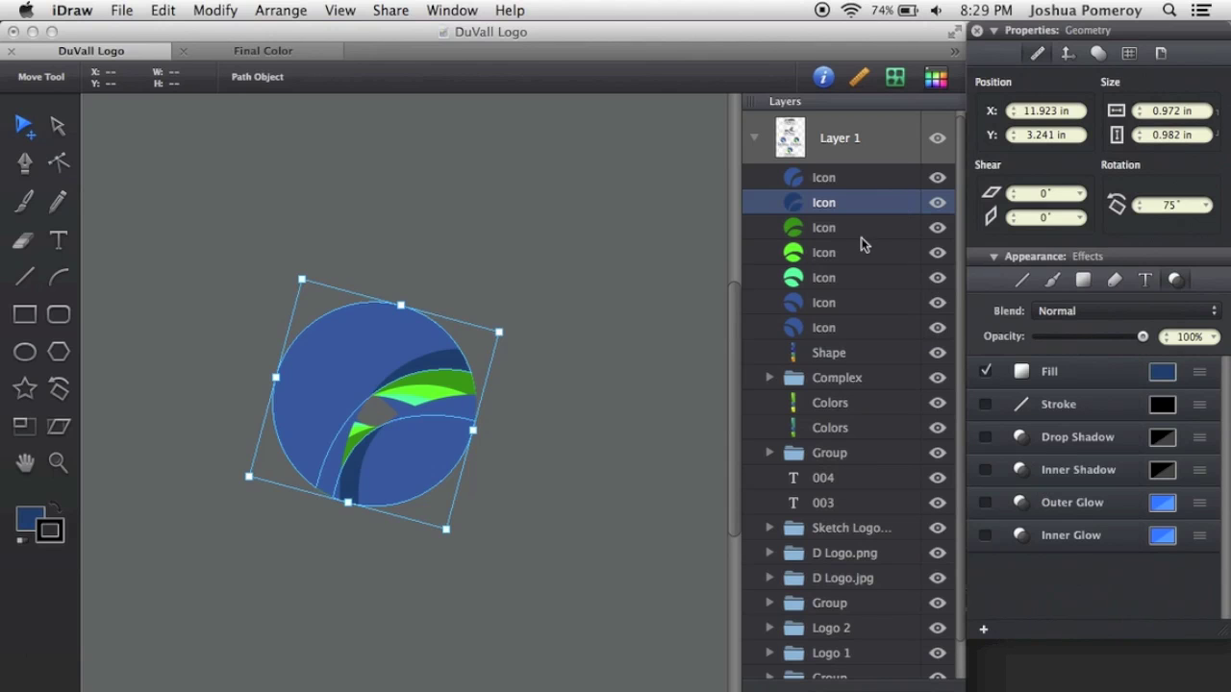
- Fill the icon copy rotated 90° with dark indigo and the copy rotated 15° with bright purple
{"action": "left_click", "coordinate": [858, 179]}
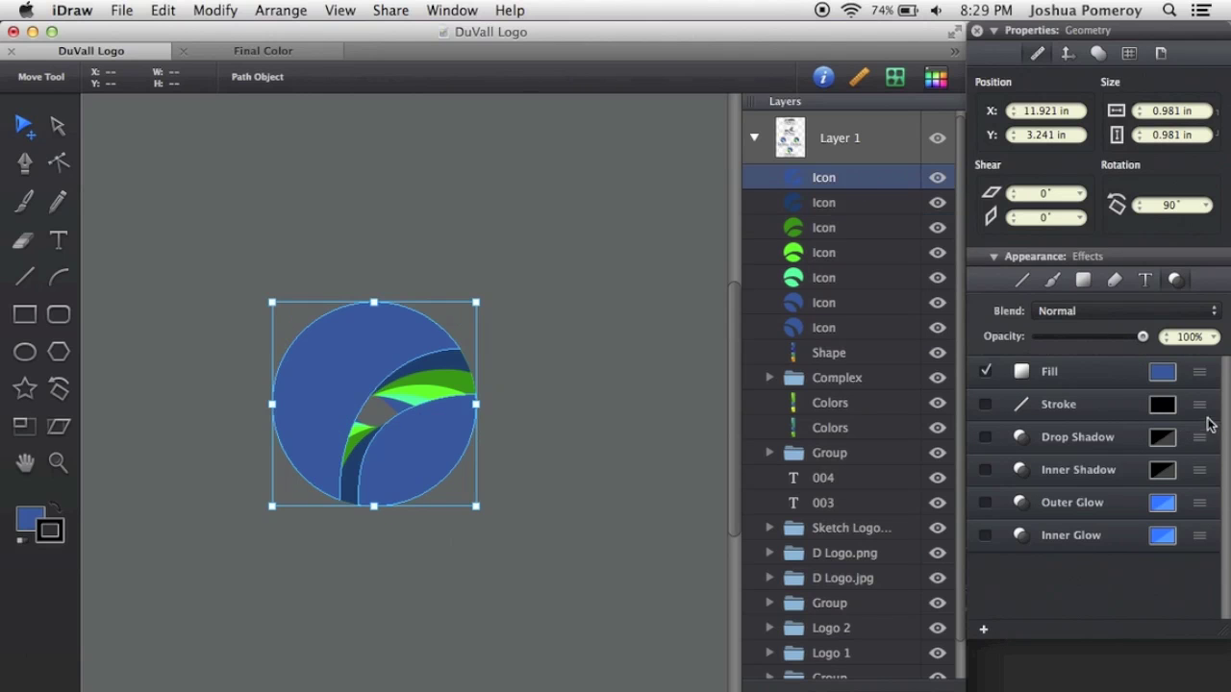
{"action": "left_click", "coordinate": [1163, 373]}
{"action": "left_click", "coordinate": [1076, 489]}
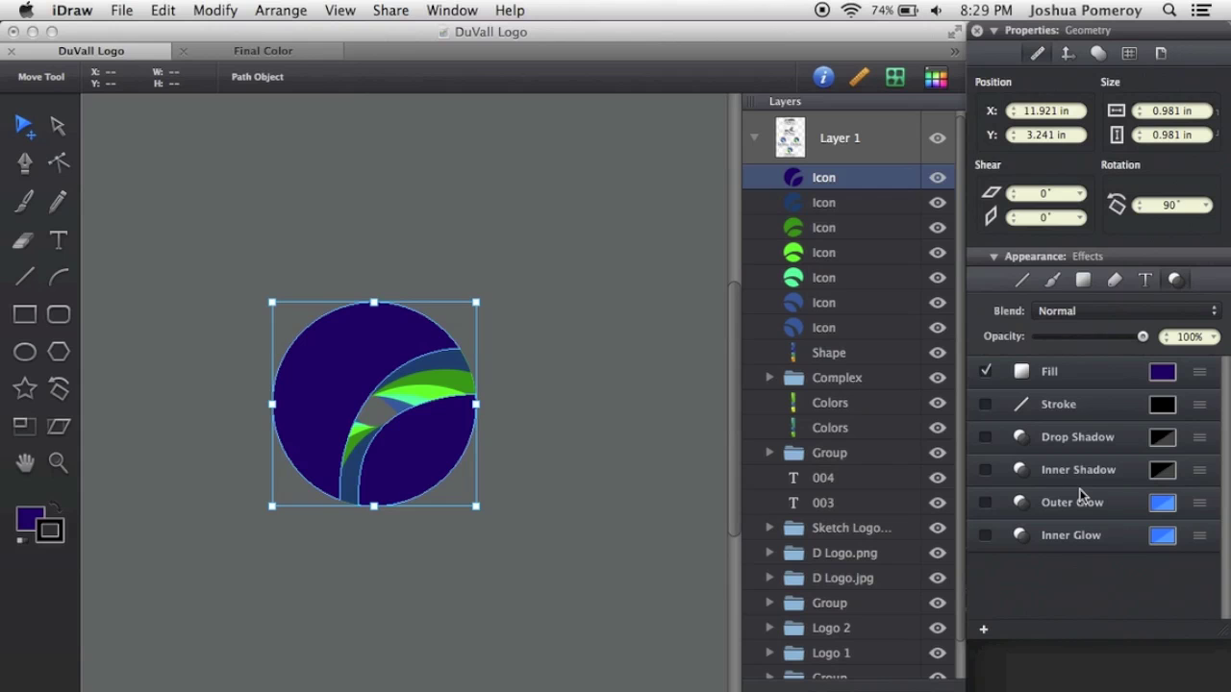
{"action": "left_click", "coordinate": [865, 304]}
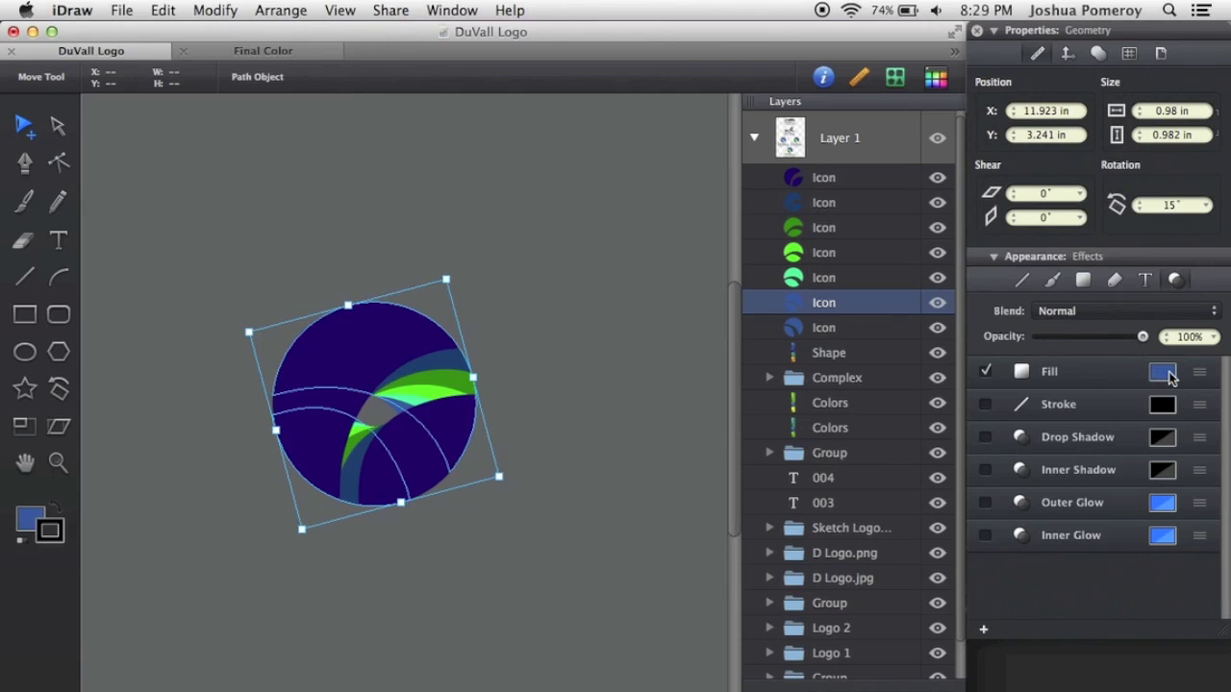
{"action": "left_click", "coordinate": [1162, 372]}
{"action": "left_click", "coordinate": [1081, 519]}
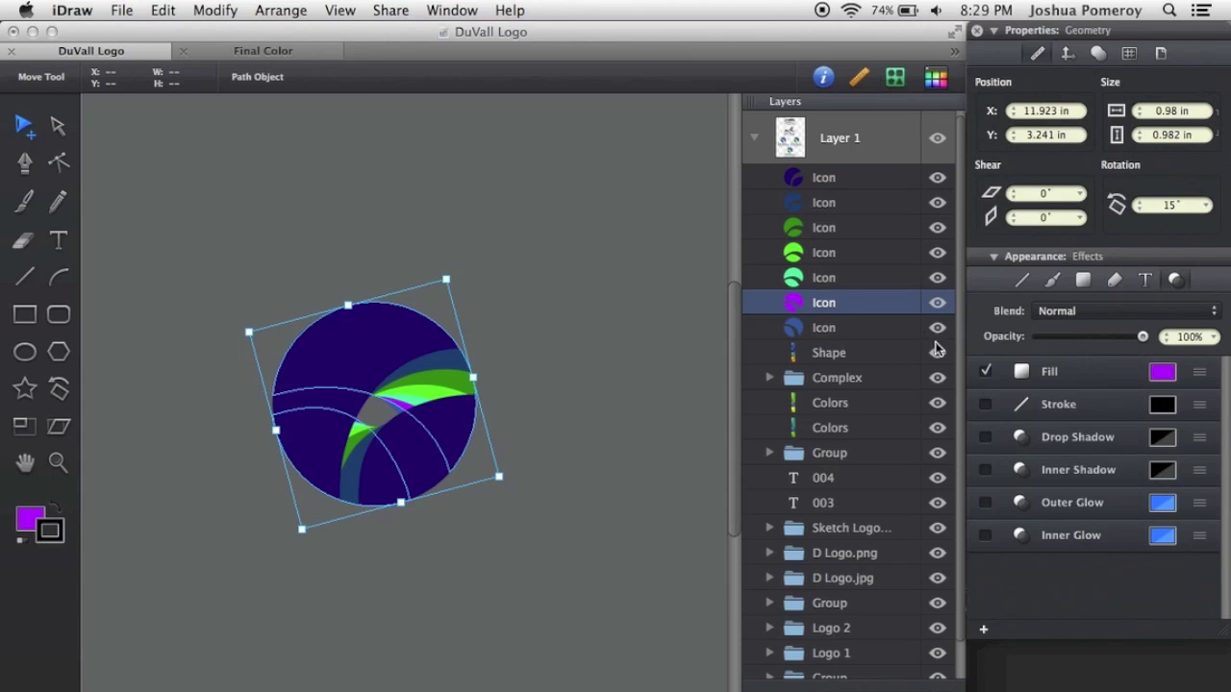
- Fill the original unrotated icon at the bottom of the stack with pink and deselect it
{"action": "left_click", "coordinate": [871, 330]}
{"action": "left_click", "coordinate": [1161, 372]}
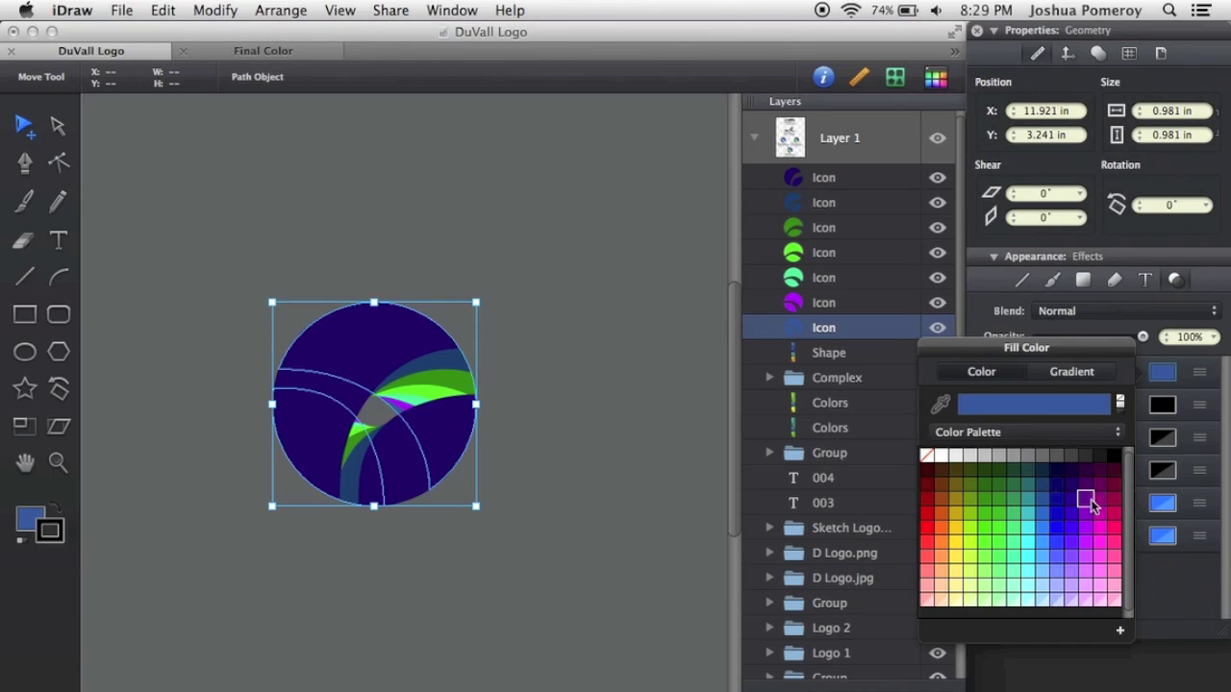
{"action": "left_click", "coordinate": [1104, 561]}
{"action": "left_click", "coordinate": [670, 447]}
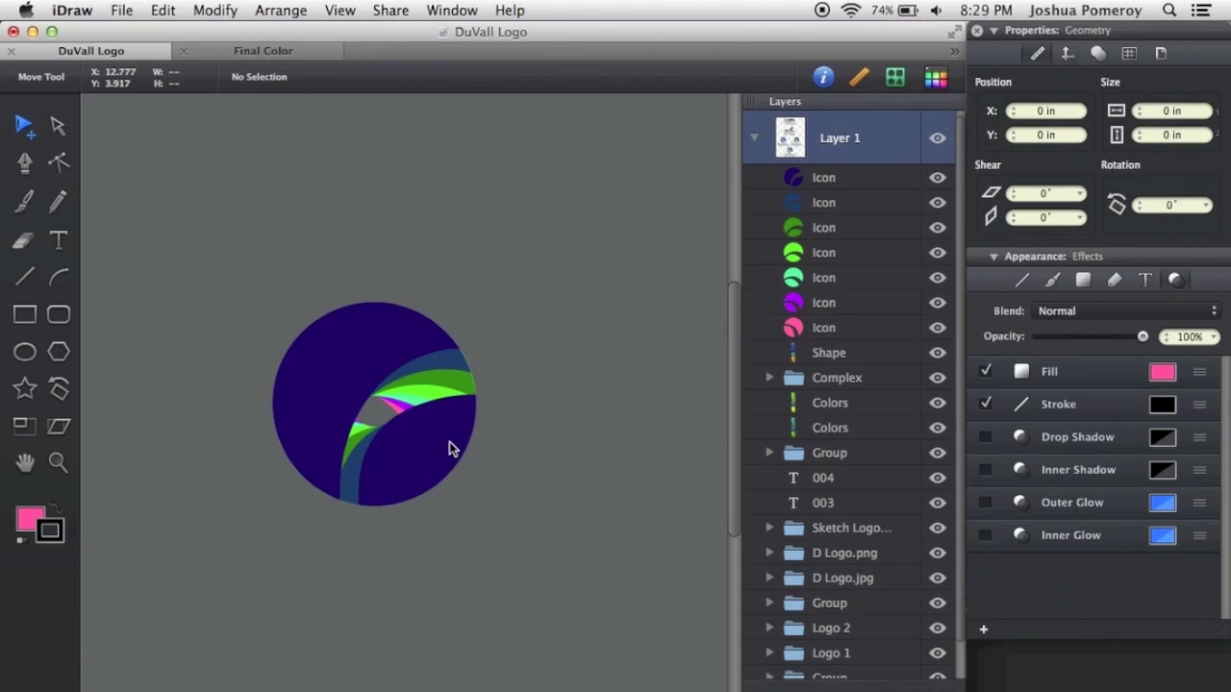
- Examine the overlapping colored arcs in the center of the rotated icon stack, both close up and as a whole
{"action": "scroll", "coordinate": [396, 421], "scroll_direction": "up", "scroll_amount": 5}
{"action": "scroll", "coordinate": [400, 427], "scroll_direction": "down", "scroll_amount": 3}
{"action": "scroll", "coordinate": [366, 408], "scroll_direction": "up", "scroll_amount": 6}
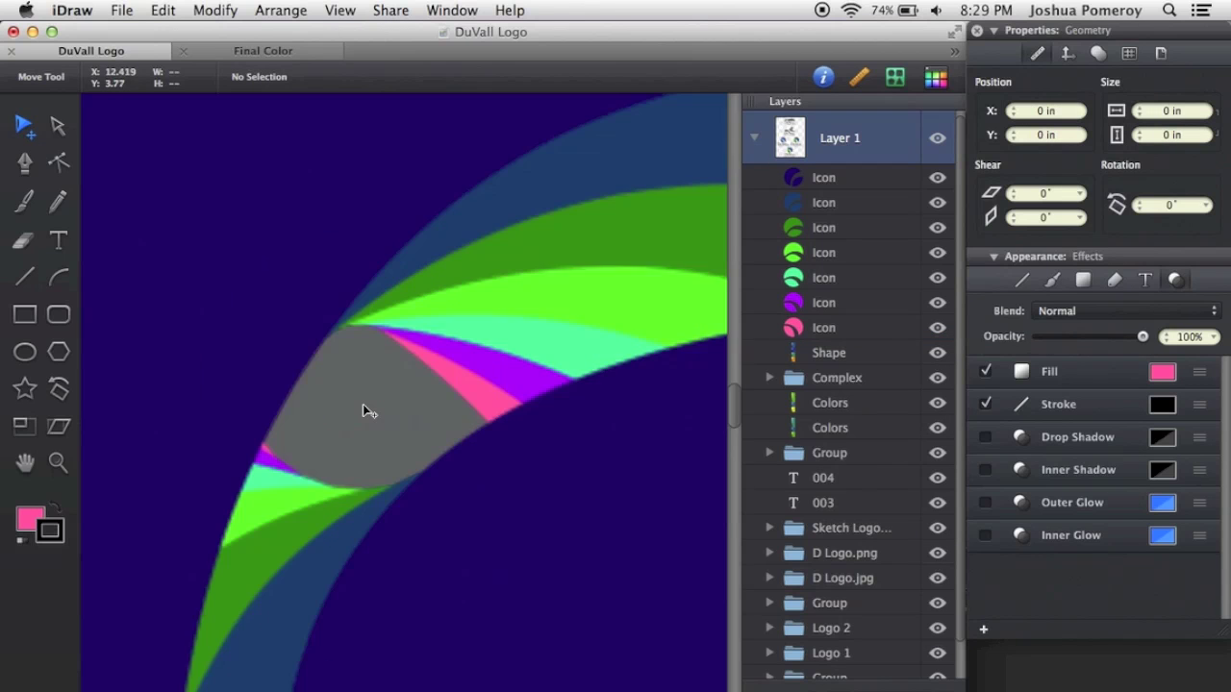
{"action": "scroll", "coordinate": [363, 405], "scroll_direction": "down", "scroll_amount": 4}
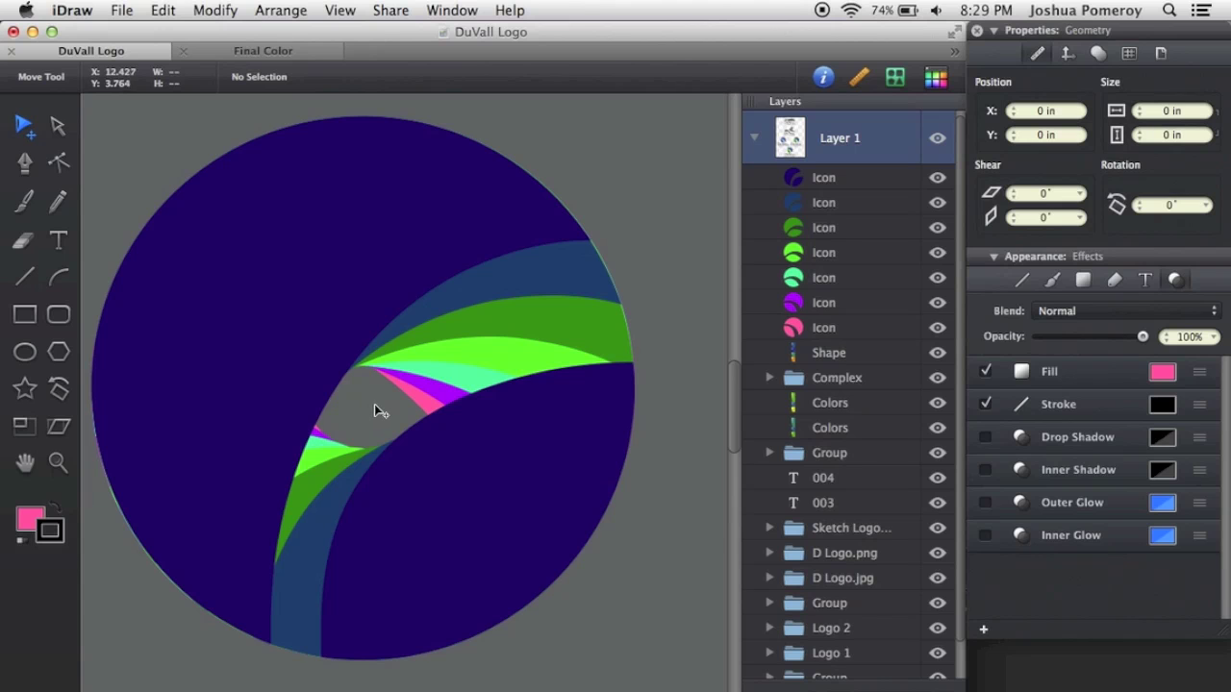
{"action": "scroll", "coordinate": [380, 408], "scroll_direction": "down", "scroll_amount": 5}
{"action": "scroll", "coordinate": [389, 406], "scroll_direction": "up", "scroll_amount": 6}
{"action": "scroll", "coordinate": [389, 405], "scroll_direction": "down", "scroll_amount": 3}
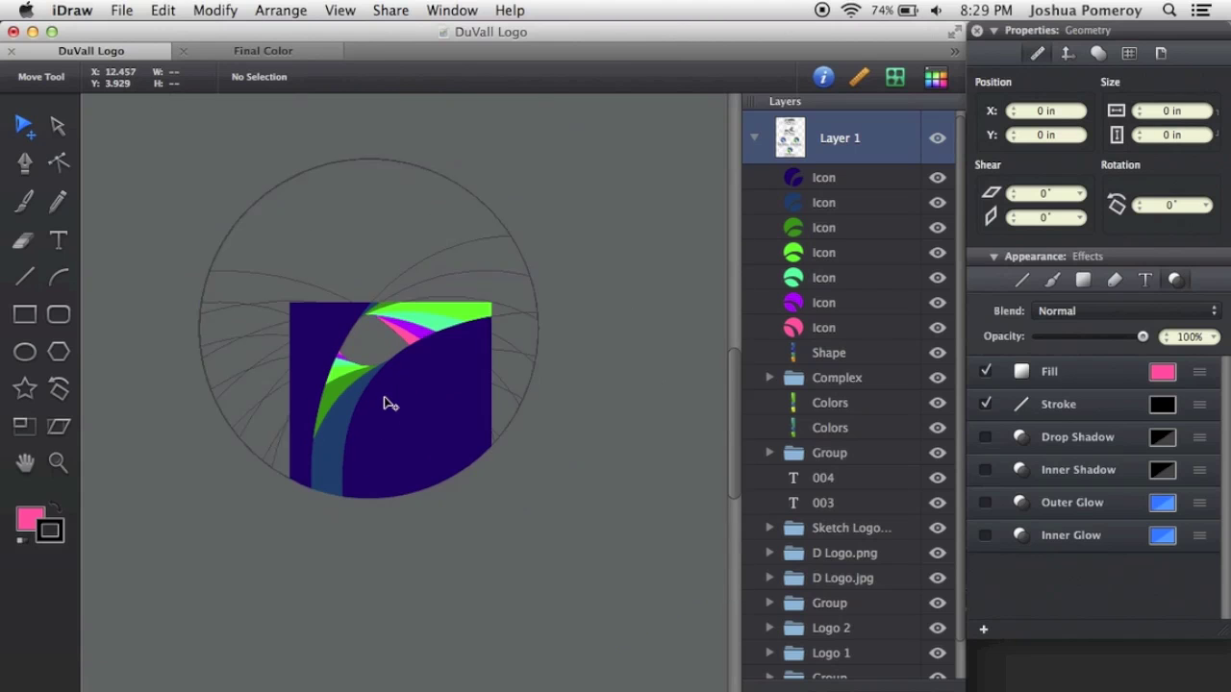
{"action": "scroll", "coordinate": [389, 405], "scroll_direction": "up", "scroll_amount": 3}
{"action": "scroll", "coordinate": [390, 404], "scroll_direction": "down", "scroll_amount": 2}
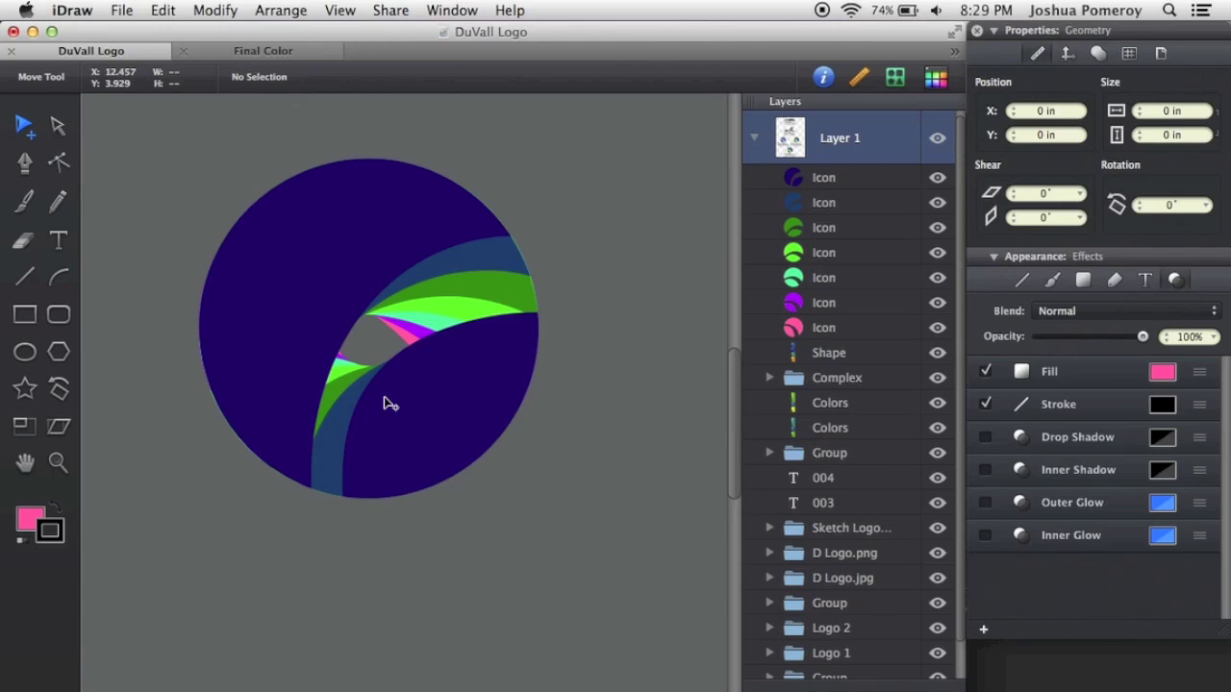
- Delete the five topmost icon copies in the stack: dark indigo, dark blue, dark green, bright green and mint
{"action": "scroll", "coordinate": [431, 294], "scroll_direction": "down", "scroll_amount": 3}
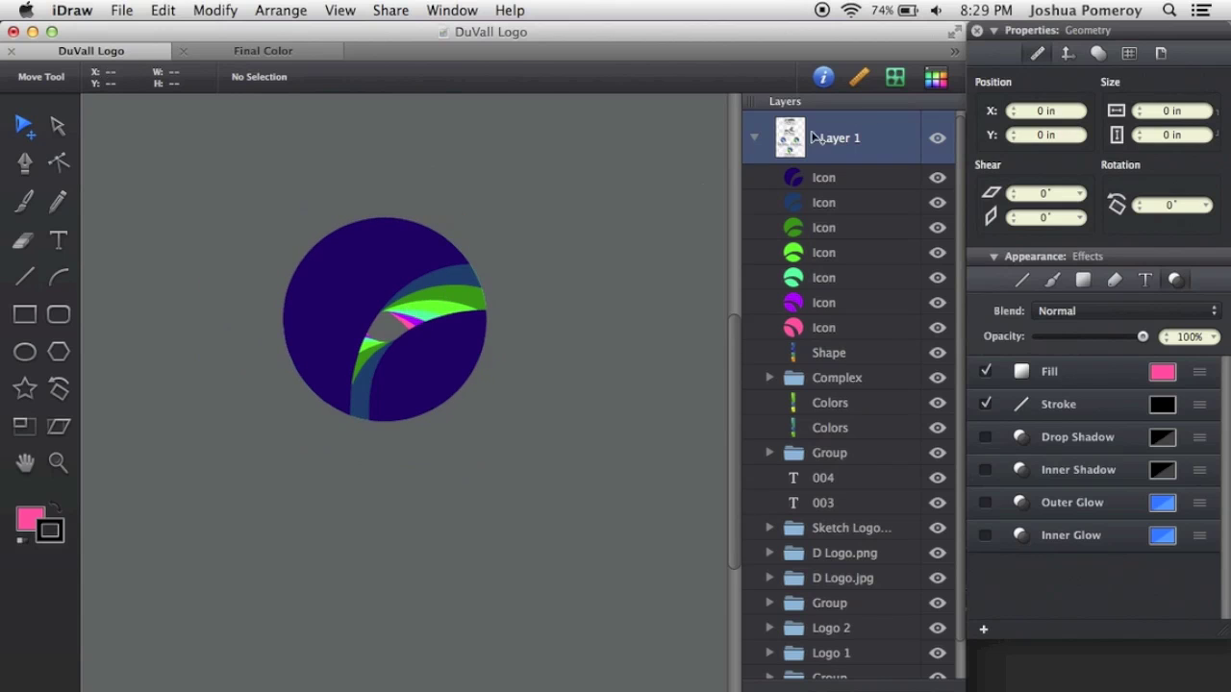
{"action": "scroll", "coordinate": [399, 300], "scroll_direction": "up", "scroll_amount": 3}
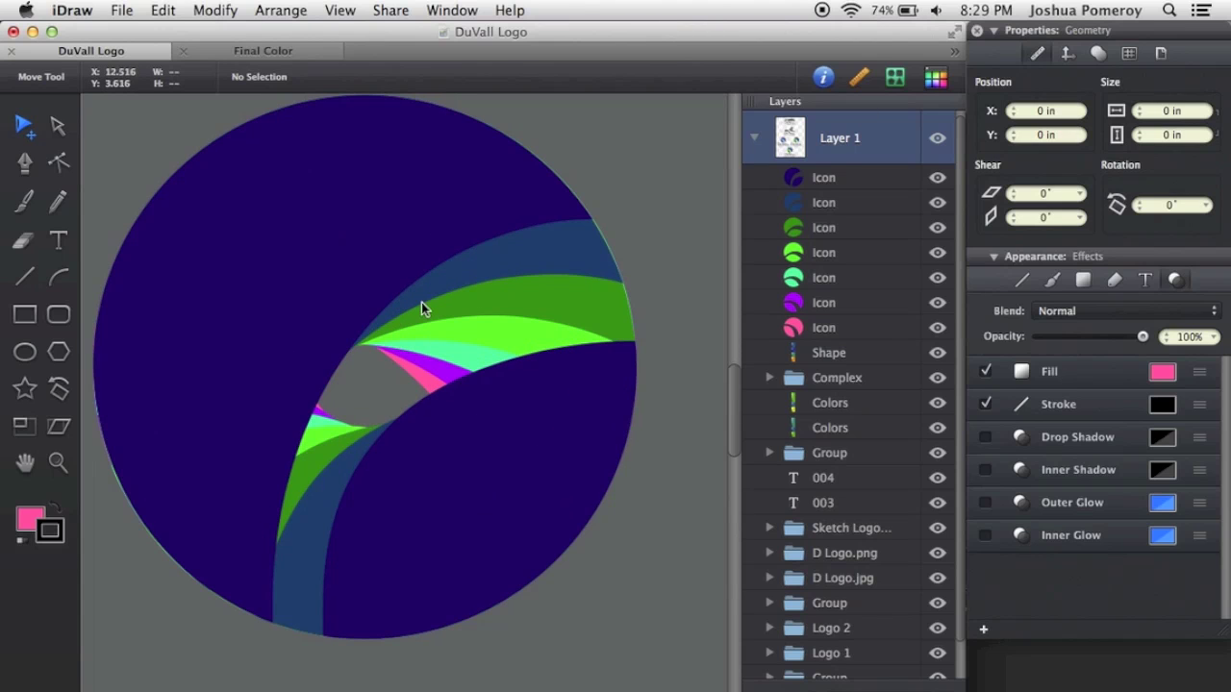
{"action": "left_click", "coordinate": [237, 320]}
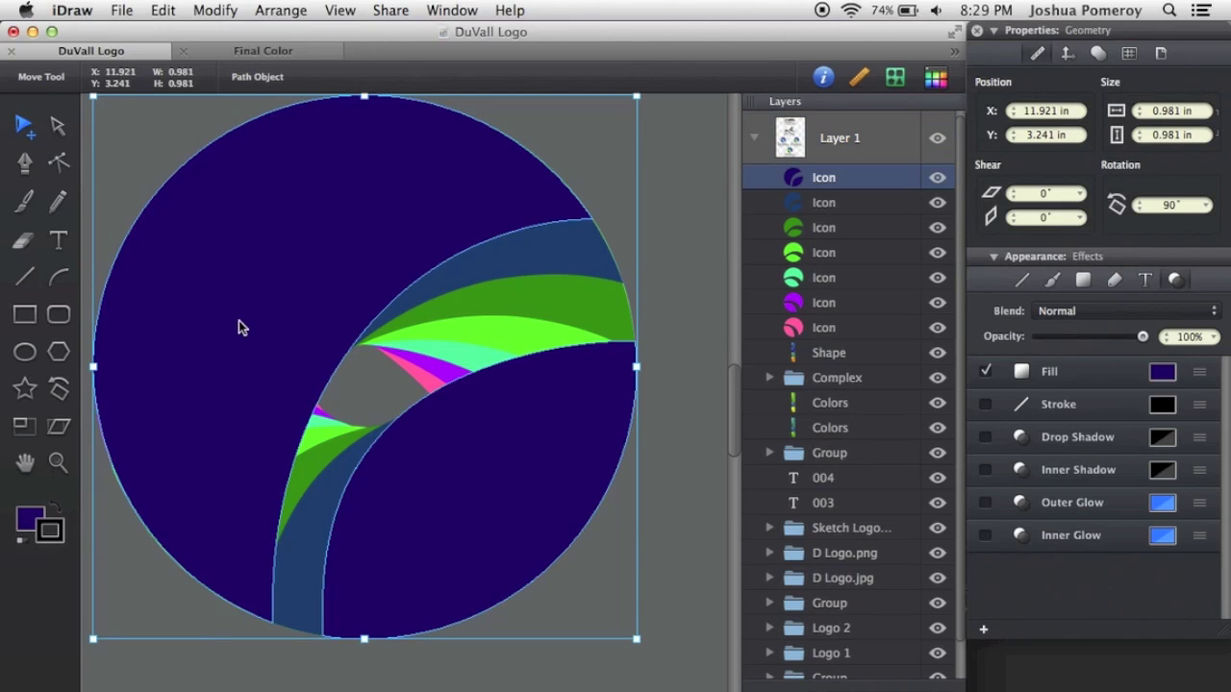
{"action": "key", "text": "Delete"}
{"action": "left_click", "coordinate": [208, 325]}
{"action": "key", "text": "Delete"}
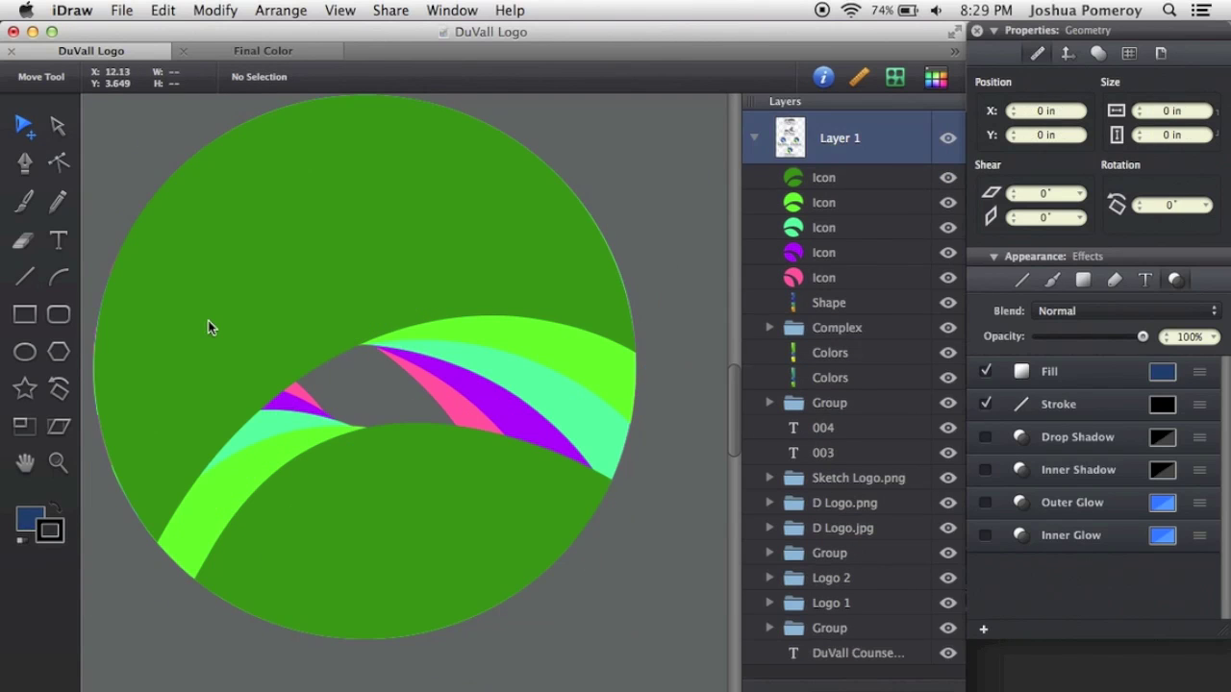
{"action": "left_click", "coordinate": [186, 321]}
{"action": "key", "text": "Delete"}
{"action": "left_click", "coordinate": [186, 322]}
{"action": "key", "text": "Delete"}
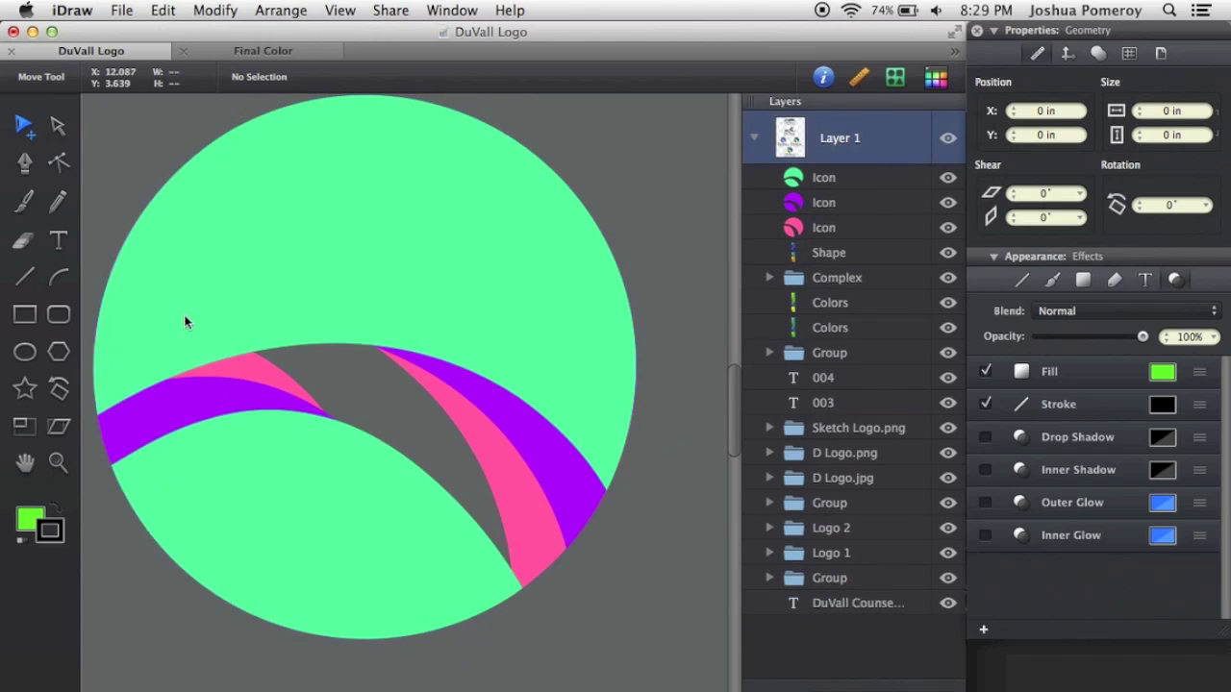
{"action": "left_click", "coordinate": [148, 318]}
{"action": "key", "text": "Delete"}
- Examine how the purple icon copy overlaps the pink original, close up and from farther out
{"action": "left_click", "coordinate": [147, 319]}
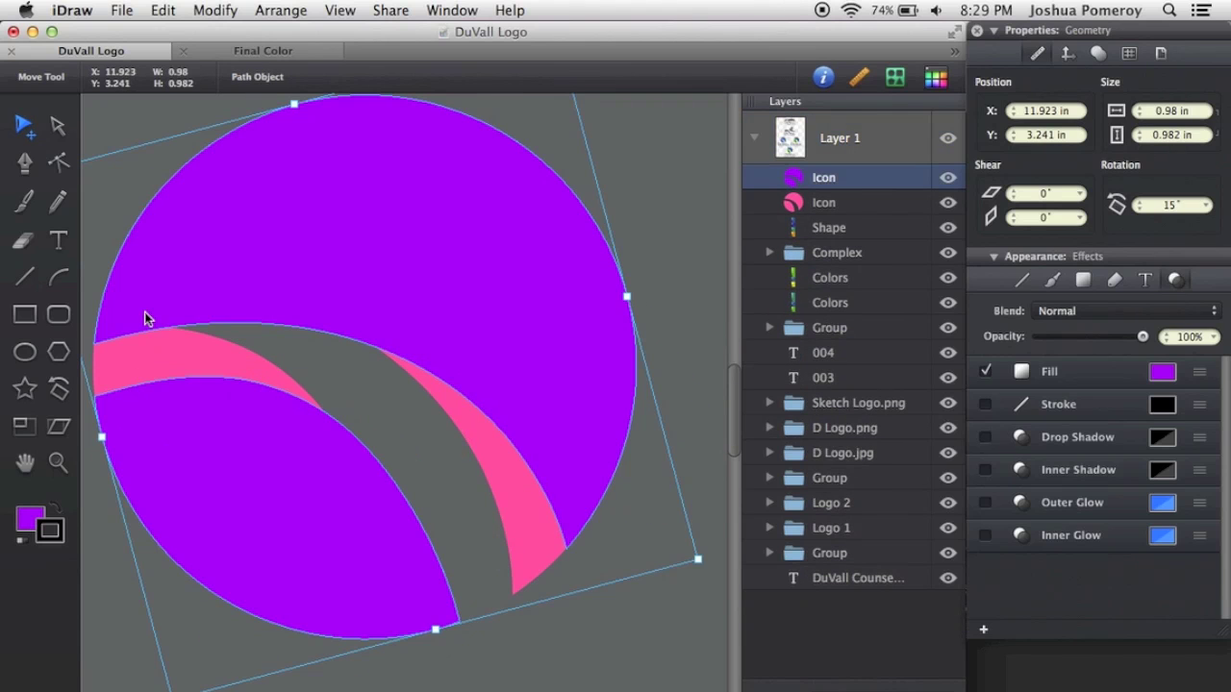
{"action": "left_click", "coordinate": [497, 627]}
{"action": "scroll", "coordinate": [497, 620], "scroll_direction": "down", "scroll_amount": 5}
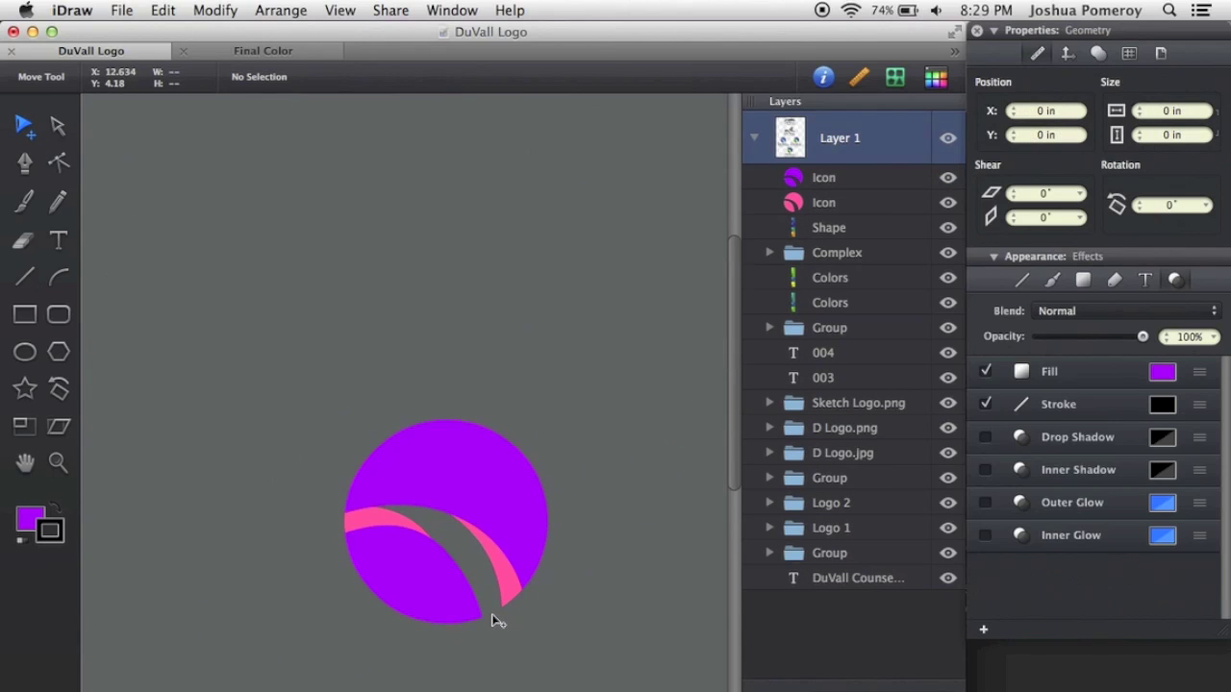
{"action": "scroll", "coordinate": [497, 620], "scroll_direction": "up", "scroll_amount": 5}
{"action": "scroll", "coordinate": [497, 620], "scroll_direction": "down", "scroll_amount": 5}
{"action": "scroll", "coordinate": [497, 620], "scroll_direction": "up", "scroll_amount": 5}
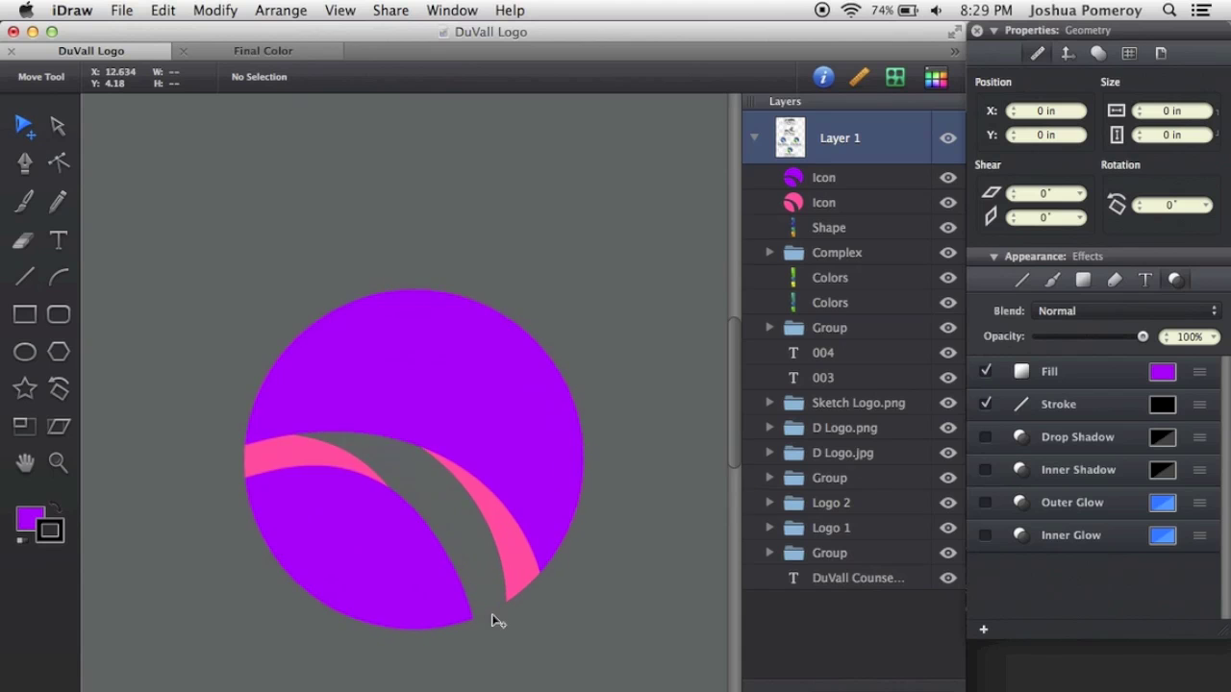
{"action": "scroll", "coordinate": [497, 620], "scroll_direction": "down", "scroll_amount": 3}
{"action": "scroll", "coordinate": [497, 620], "scroll_direction": "up", "scroll_amount": 2}
- Select the remaining purple and pink icons together and delete them
{"action": "left_click_drag", "start_coordinate": [555, 667], "coordinate": [230, 236]}
{"action": "left_click", "coordinate": [557, 233]}
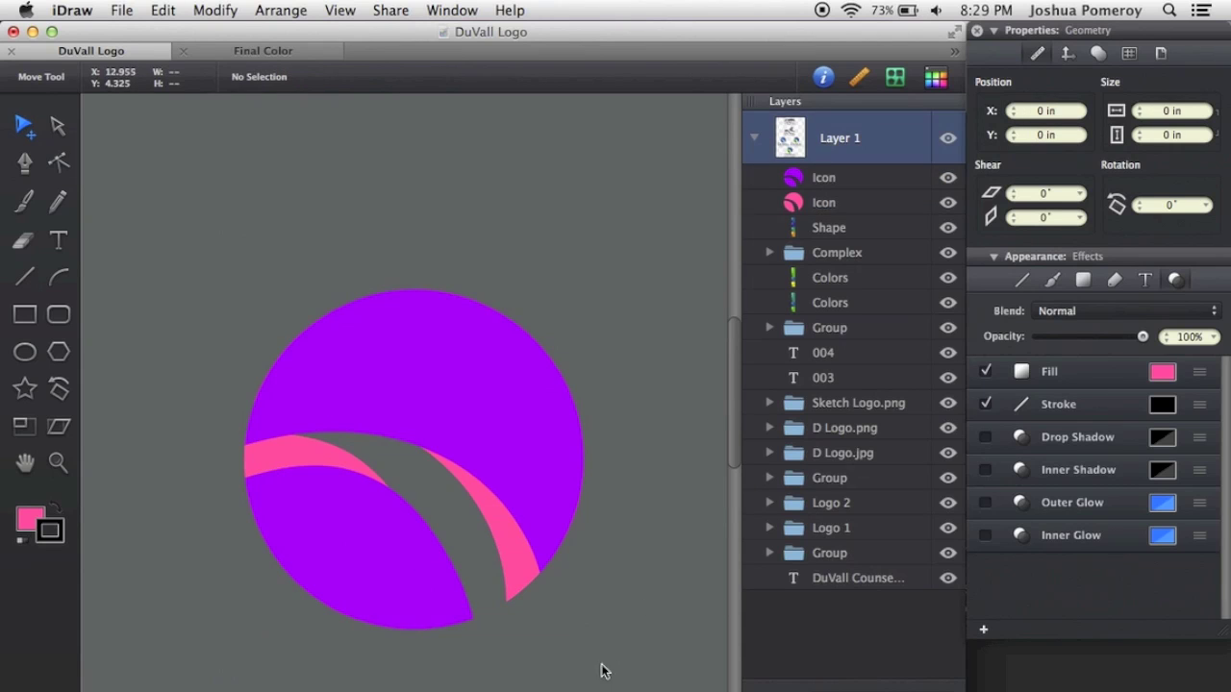
{"action": "left_click_drag", "start_coordinate": [601, 670], "coordinate": [234, 146]}
{"action": "left_click", "coordinate": [475, 242]}
{"action": "left_click_drag", "start_coordinate": [680, 257], "coordinate": [230, 607]}
{"action": "key", "text": "Delete"}
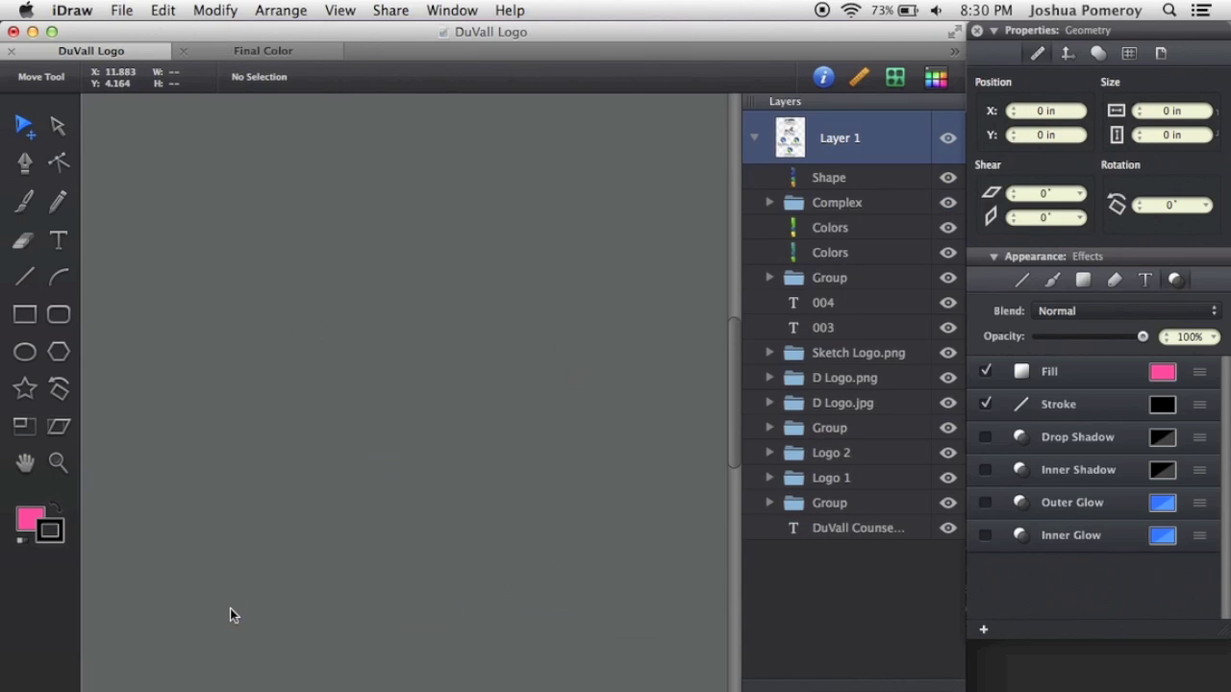
- Return to the logo page and open Transform for the blue shape of the flat blue-and-green logo, closing it without applying anything
{"action": "scroll", "coordinate": [230, 608], "scroll_direction": "left", "scroll_amount": 10}
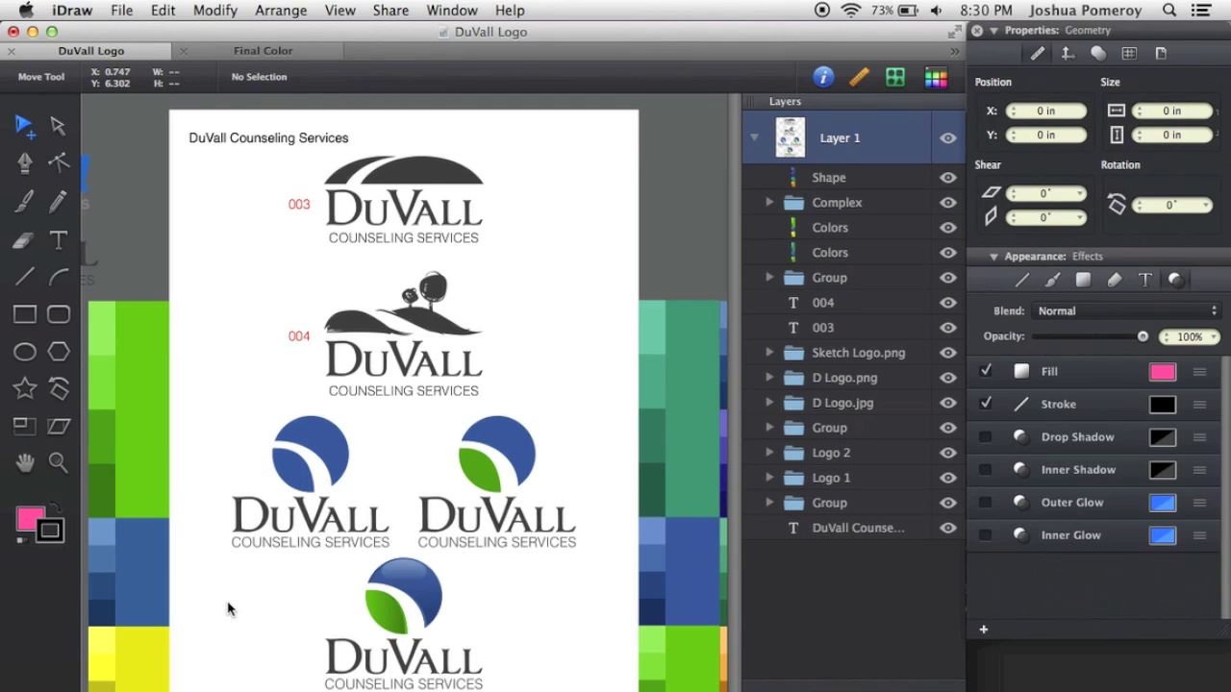
{"action": "left_click", "coordinate": [209, 15]}
{"action": "mouse_move", "coordinate": [214, 38]}
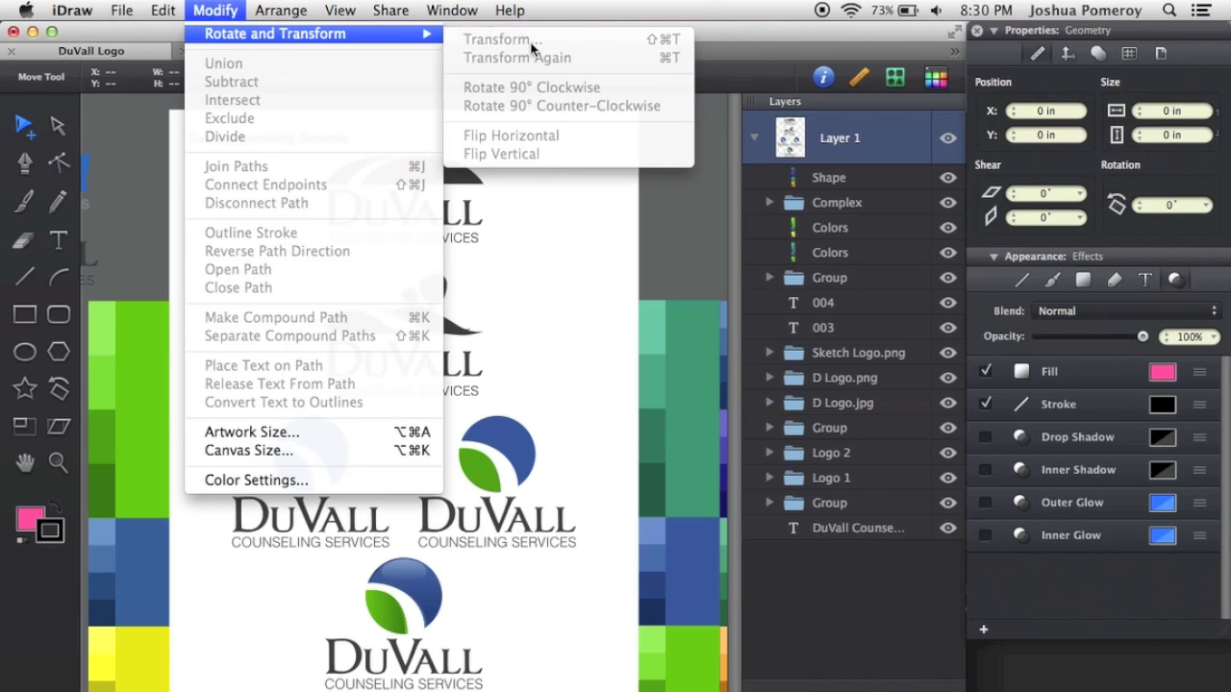
{"action": "left_click", "coordinate": [517, 456]}
{"action": "left_click", "coordinate": [517, 456]}
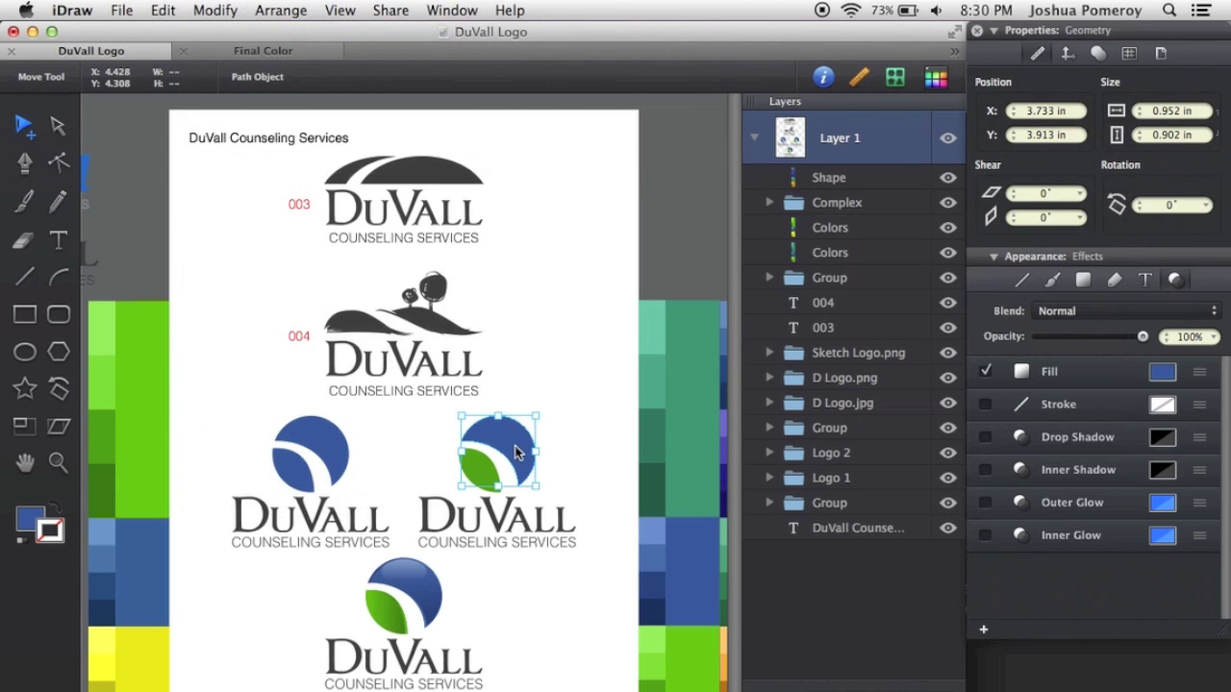
{"action": "left_click", "coordinate": [215, 11]}
{"action": "mouse_move", "coordinate": [289, 32]}
{"action": "left_click", "coordinate": [500, 37]}
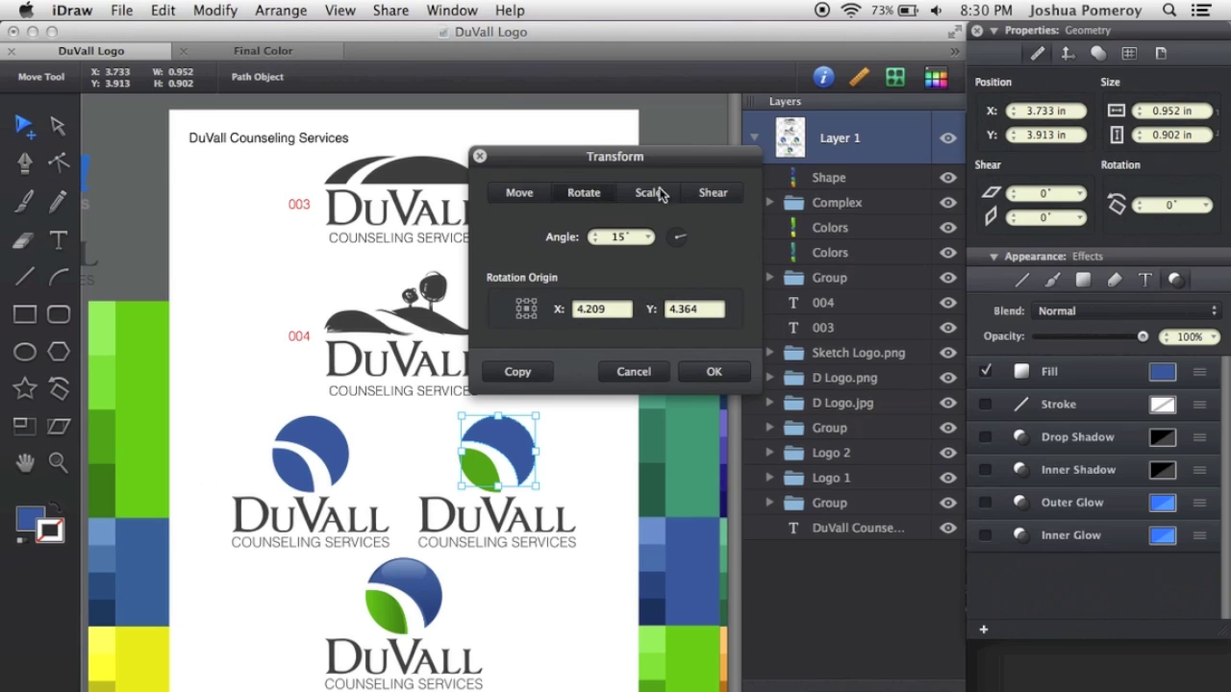
{"action": "left_click", "coordinate": [633, 373]}
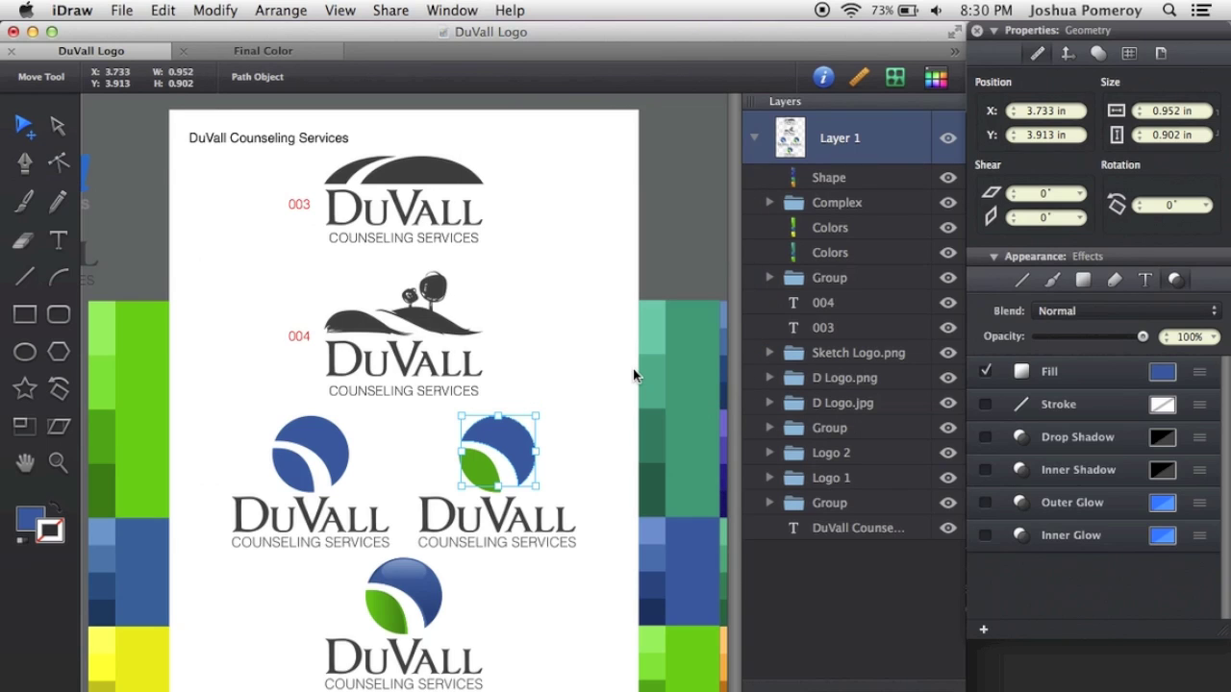
- Review the Scale and Shear settings of Transform, including the width unit choices, and cancel without transforming the shape
{"action": "key", "text": "super+t"}
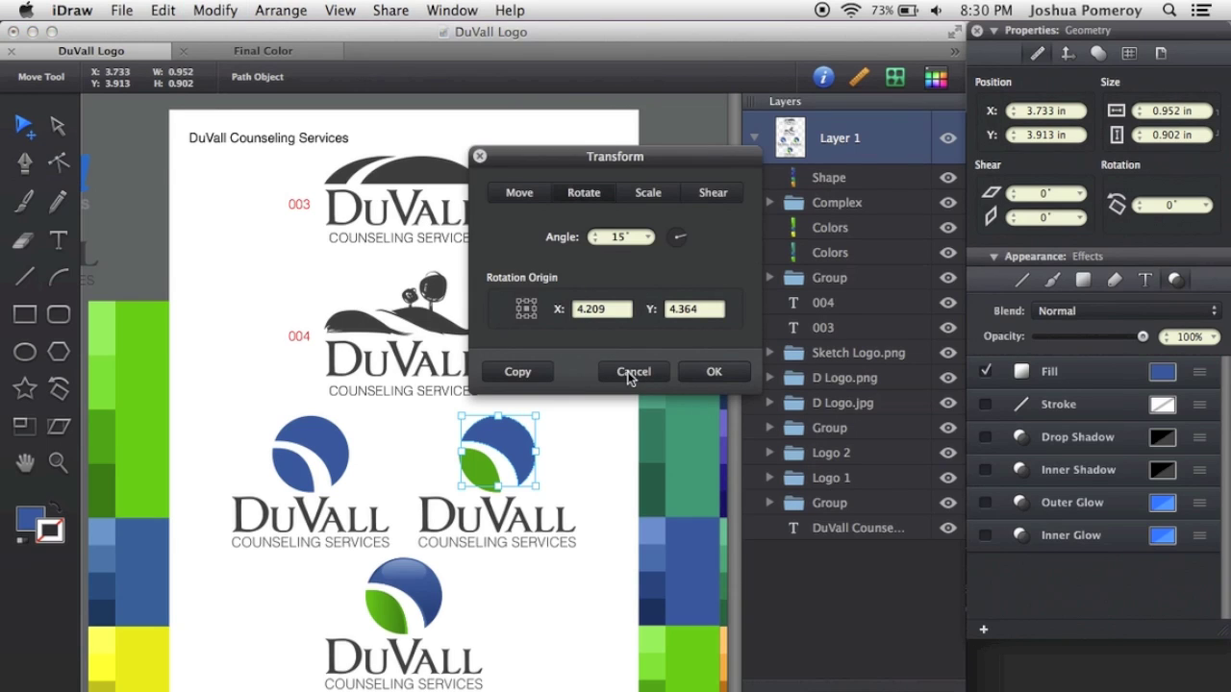
{"action": "left_click", "coordinate": [658, 195]}
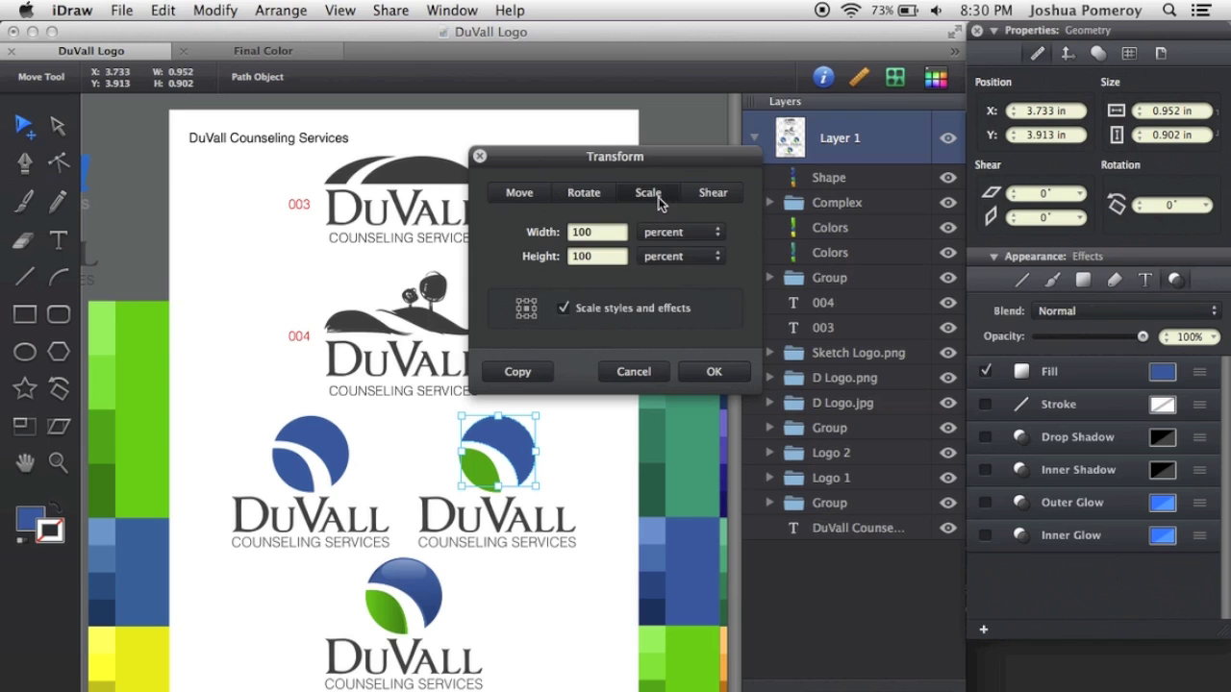
{"action": "left_click", "coordinate": [717, 199]}
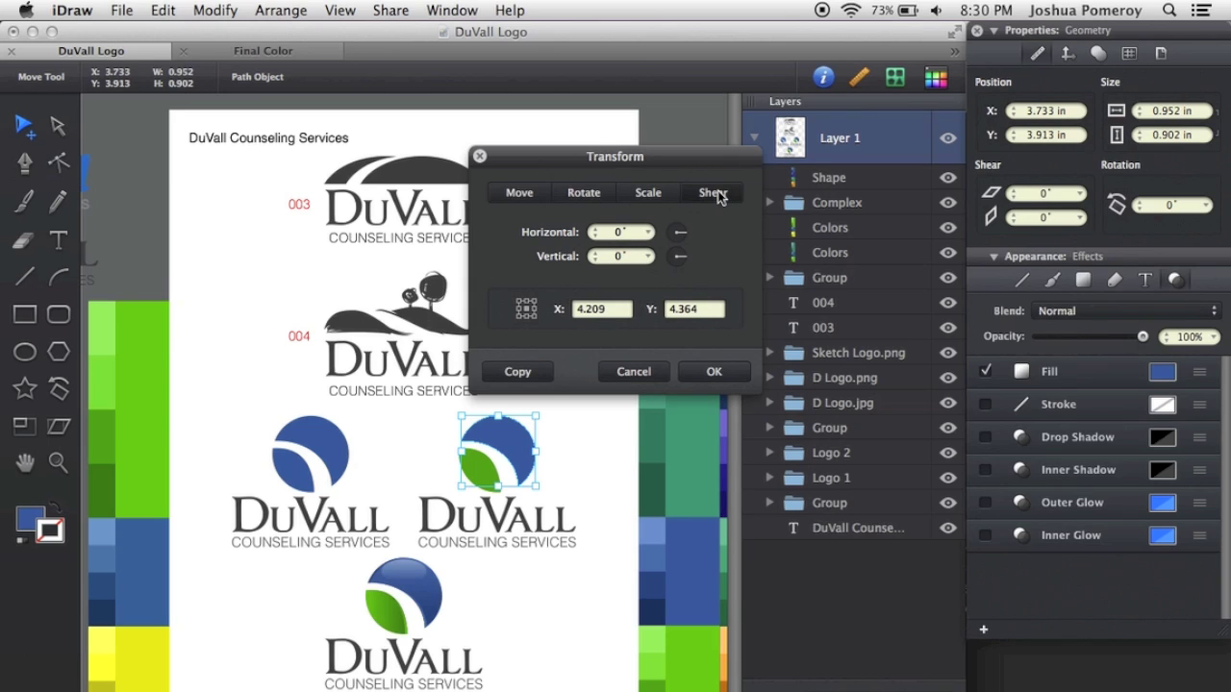
{"action": "left_click", "coordinate": [644, 194]}
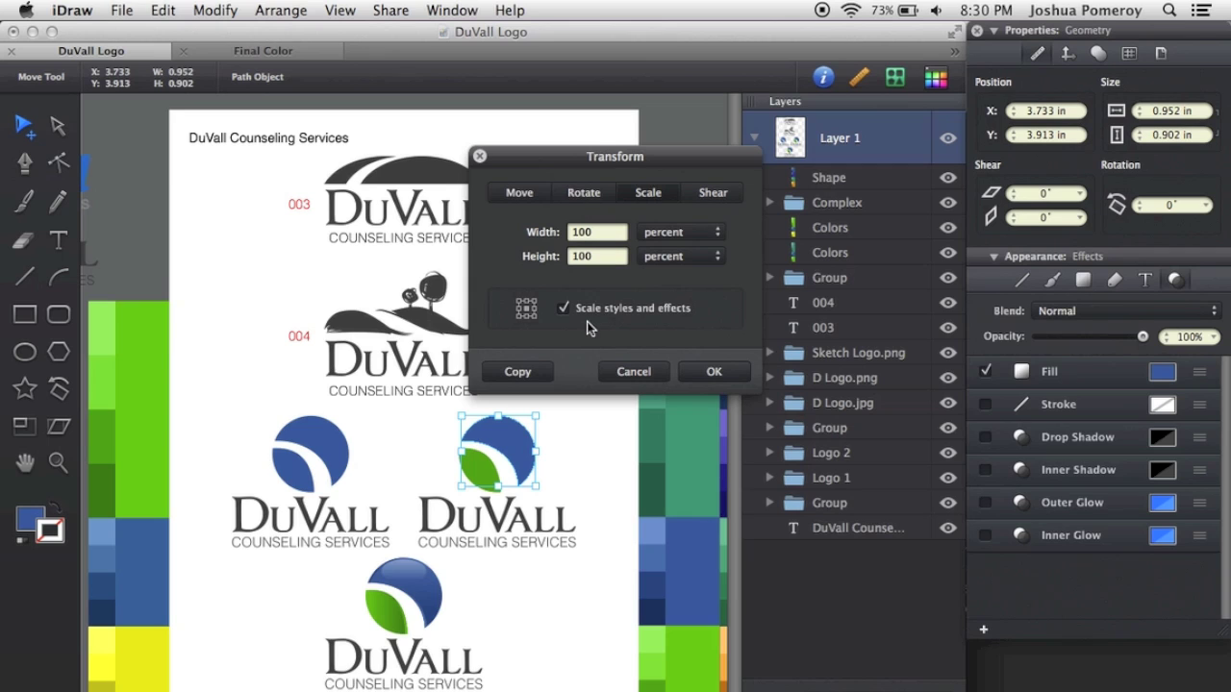
{"action": "left_click", "coordinate": [709, 233]}
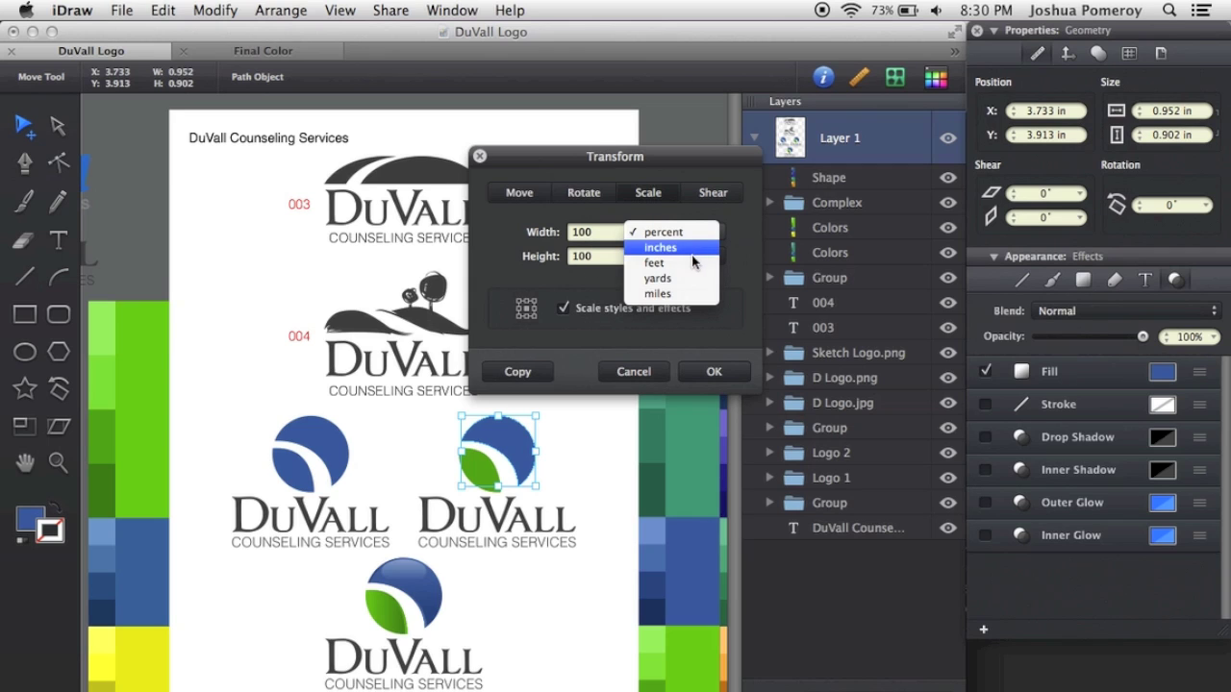
{"action": "left_click", "coordinate": [717, 322]}
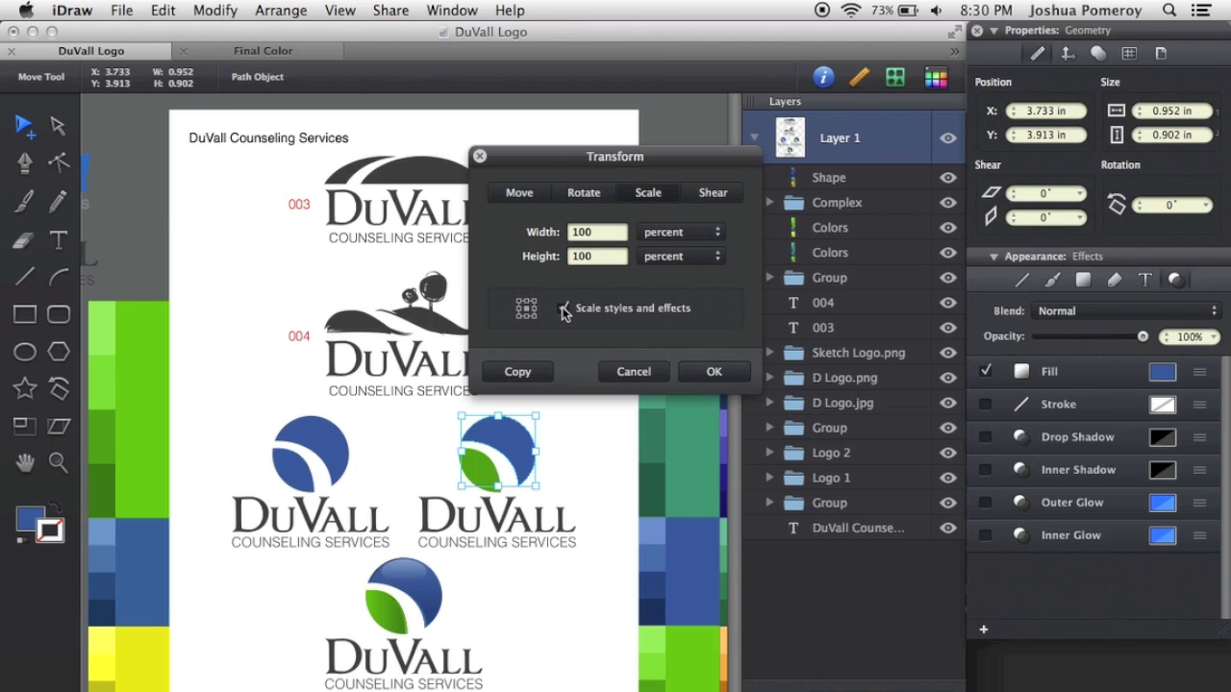
{"action": "left_click", "coordinate": [634, 373]}
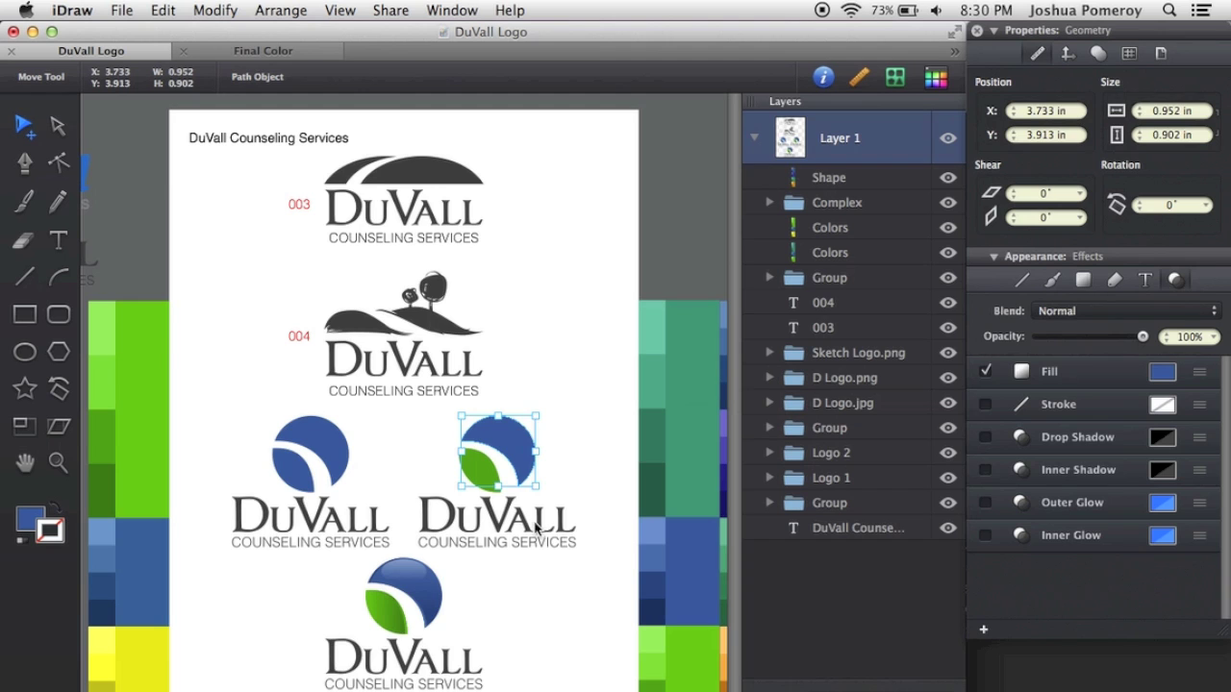
- Deselect the blue shape and view the logo page as a whole and close up on the lower logos
{"action": "left_click", "coordinate": [577, 478]}
{"action": "scroll", "coordinate": [574, 475], "scroll_direction": "down", "scroll_amount": 3}
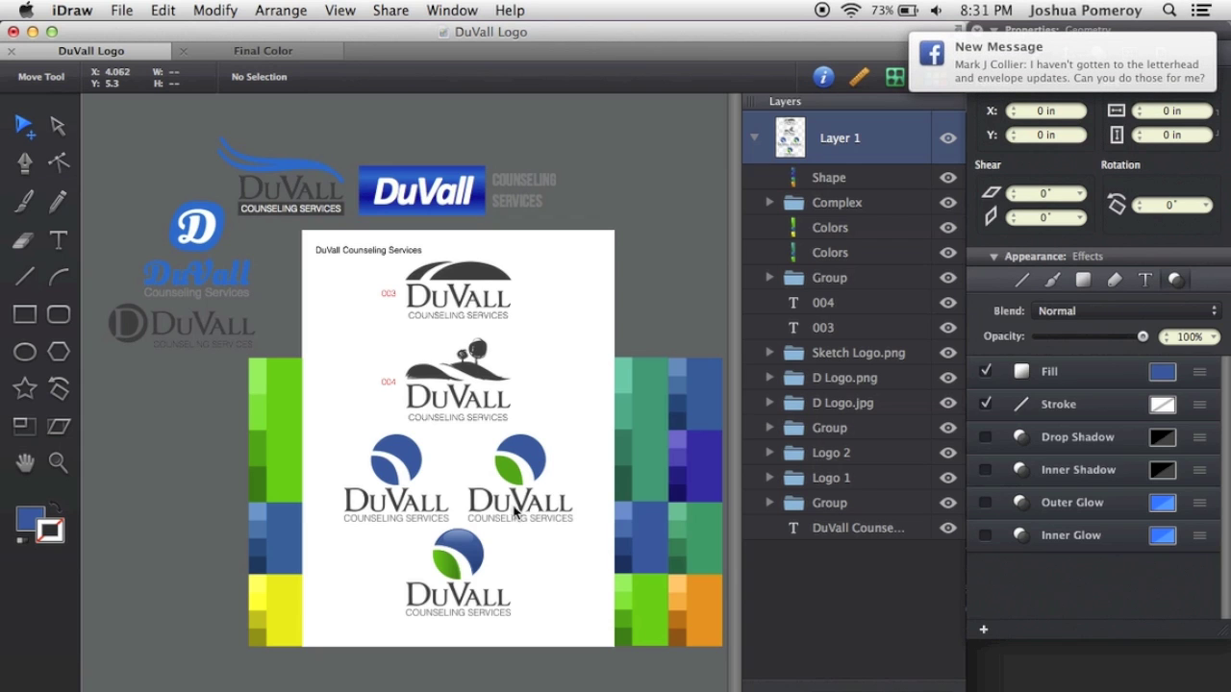
{"action": "scroll", "coordinate": [470, 589], "scroll_direction": "up", "scroll_amount": 3}
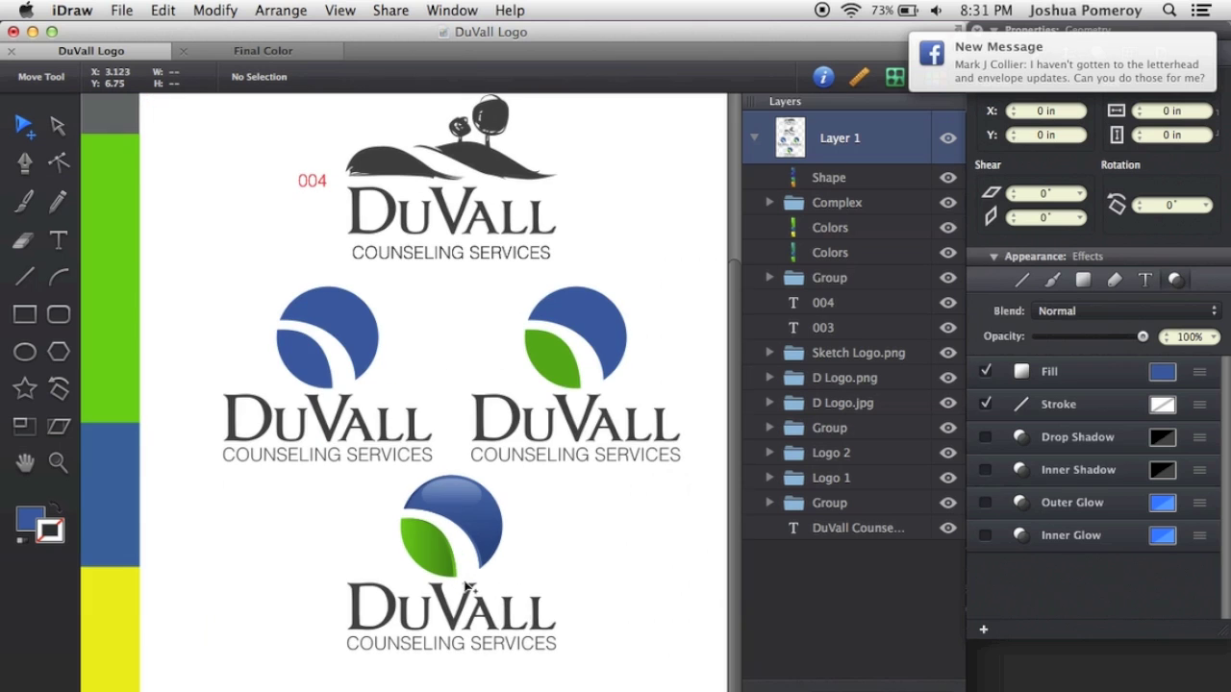